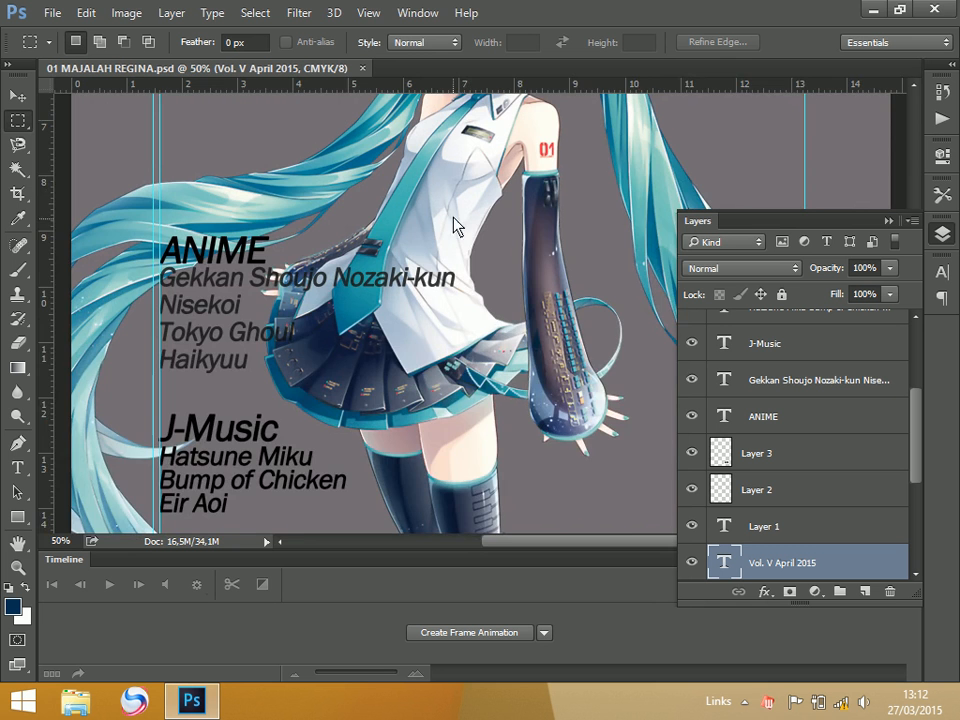
Hide the guides on the magazine cover.
scroll(460, 290, up, 10)
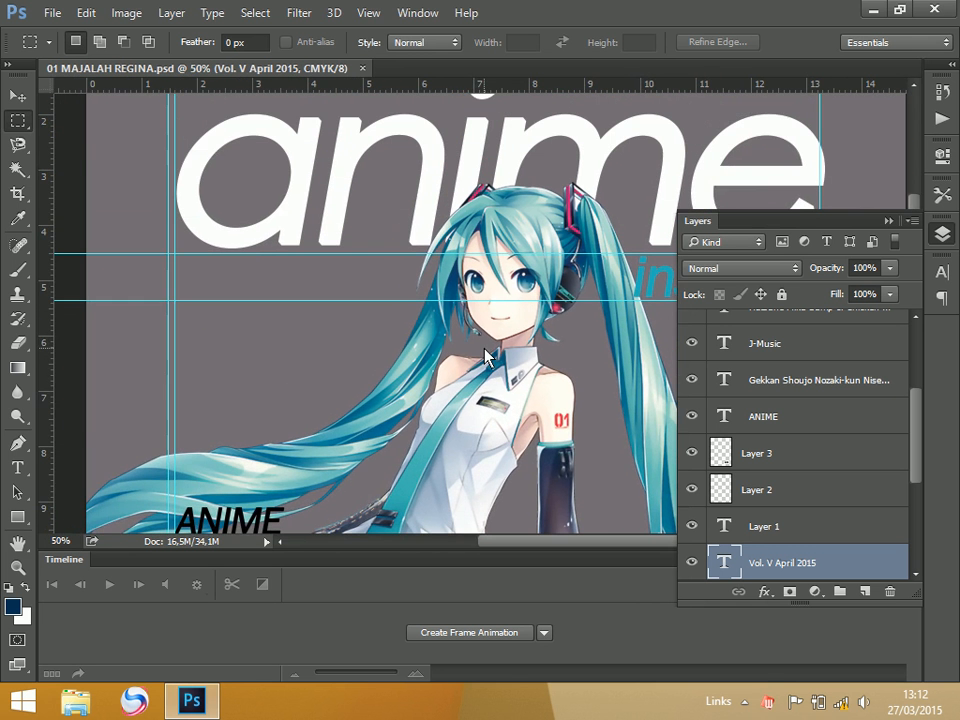
key(ctrl+semicolon)
scroll(432, 344, up, 3)
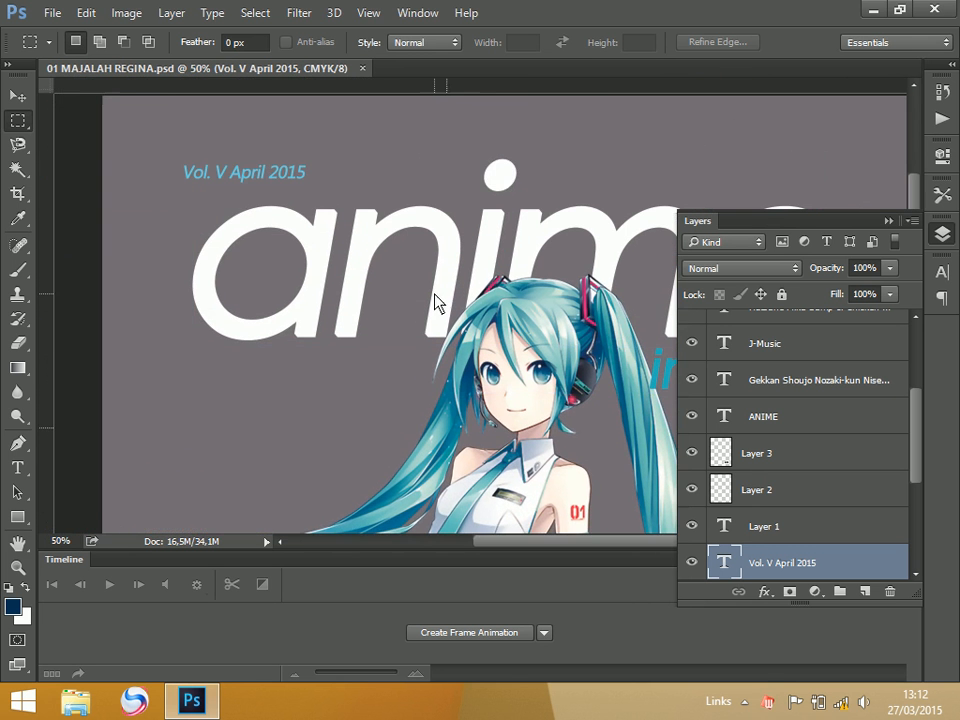
Toggle the Extras display repeatedly to compare the cover with and without its guides, ending with them hidden.
click(370, 14)
mouse_move(407, 318)
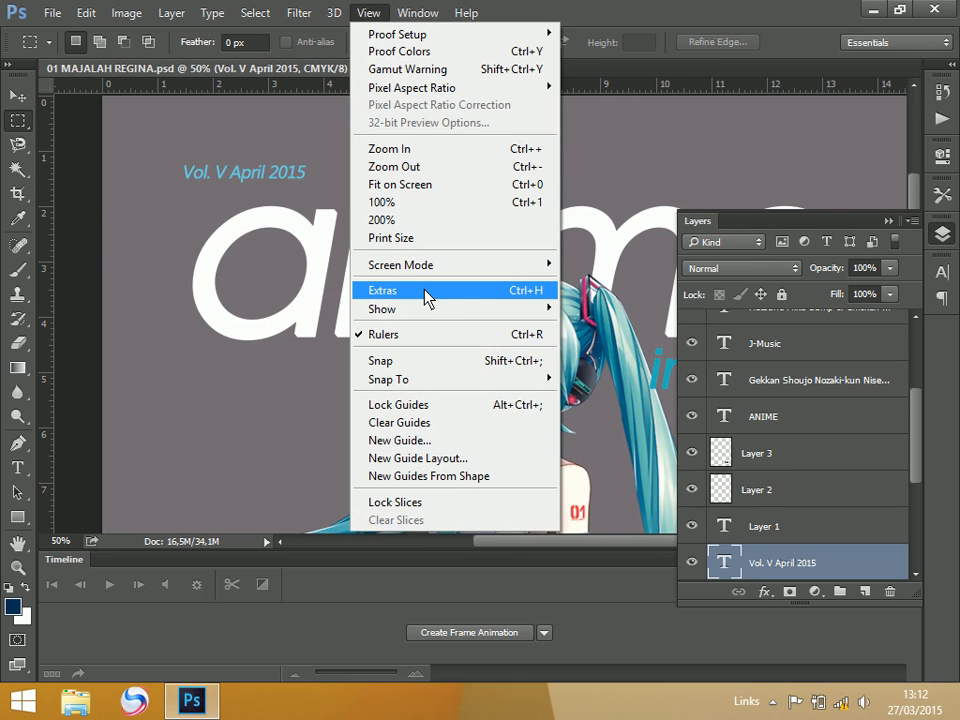
click(424, 300)
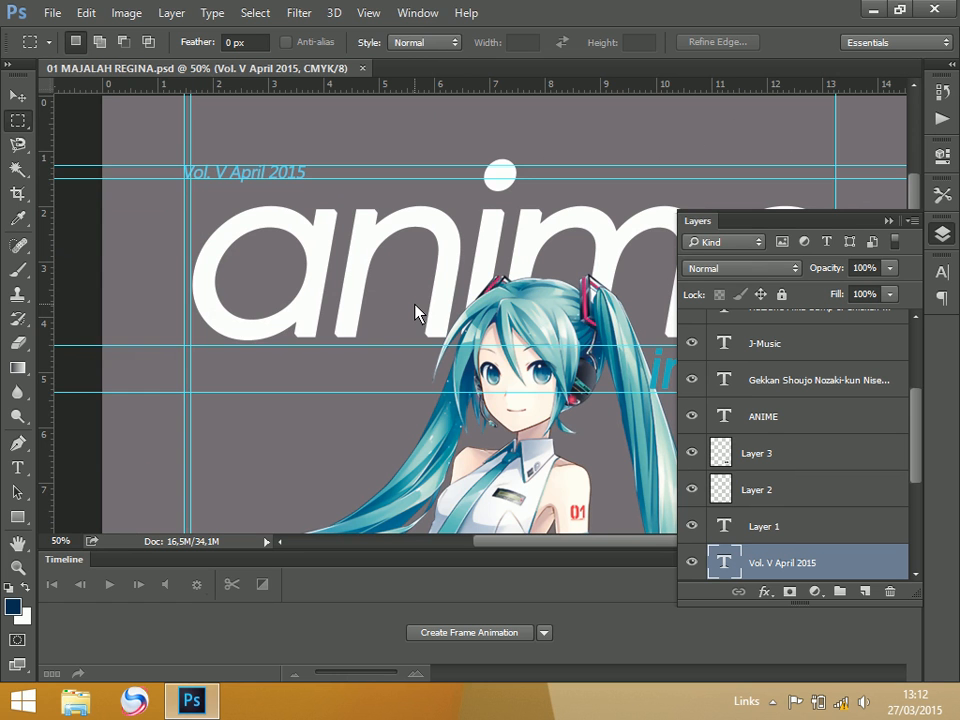
key(ctrl+h)
key(ctrl+h)
key(ctrl+h)
key(ctrl+h)
key(ctrl+h)
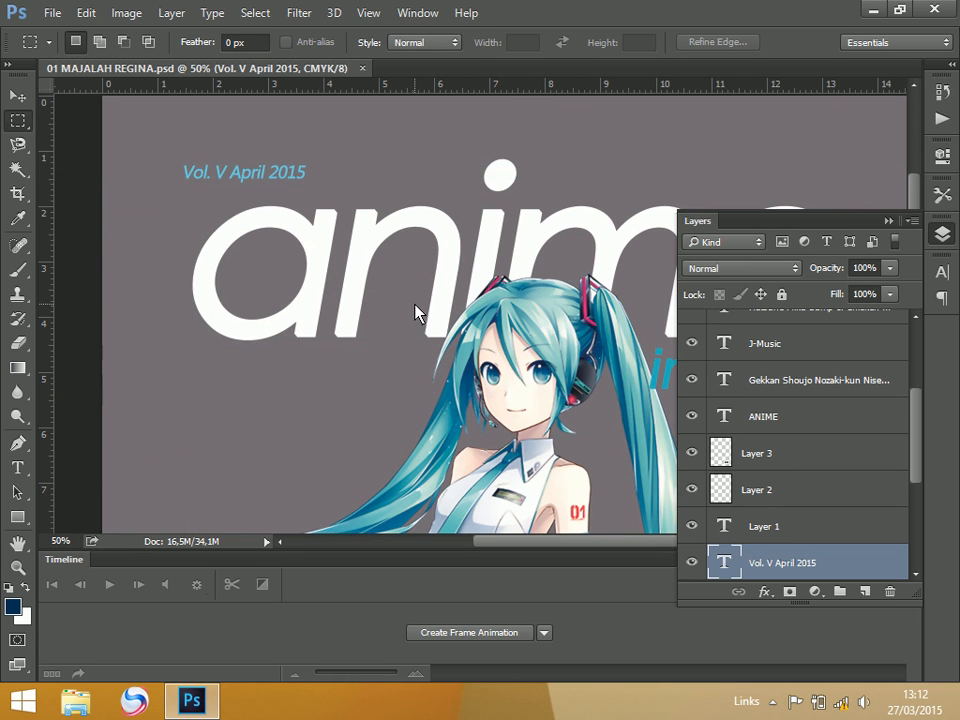
key(ctrl+h)
key(ctrl+h)
Move the "Vol. V April 2015" text to the right and slightly down, just above the "n" of the anime title.
click(20, 99)
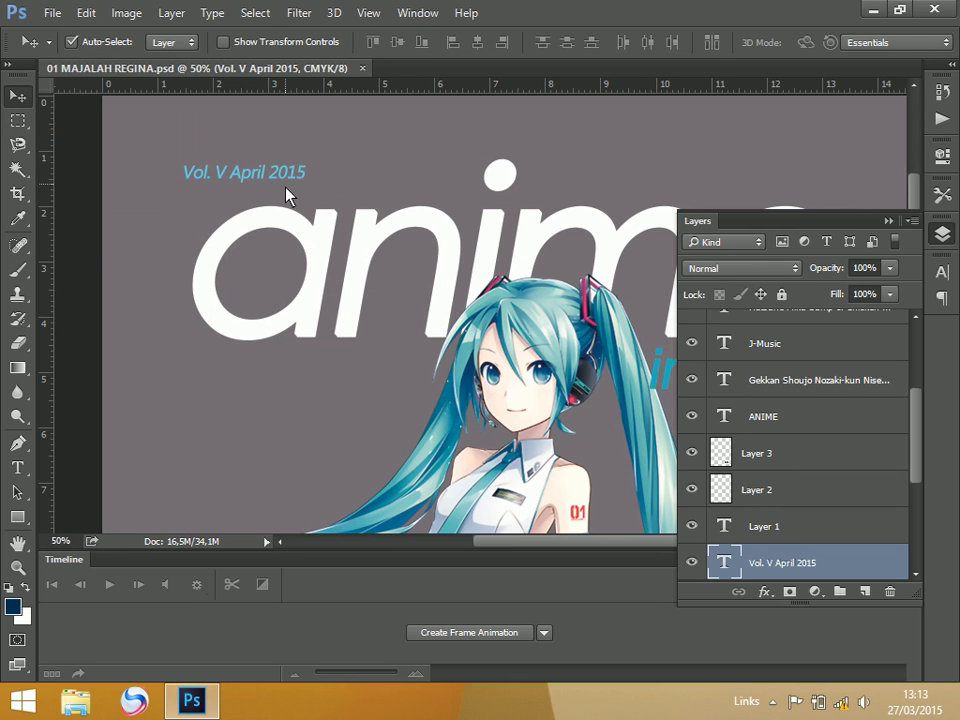
scroll(278, 200, right, 2)
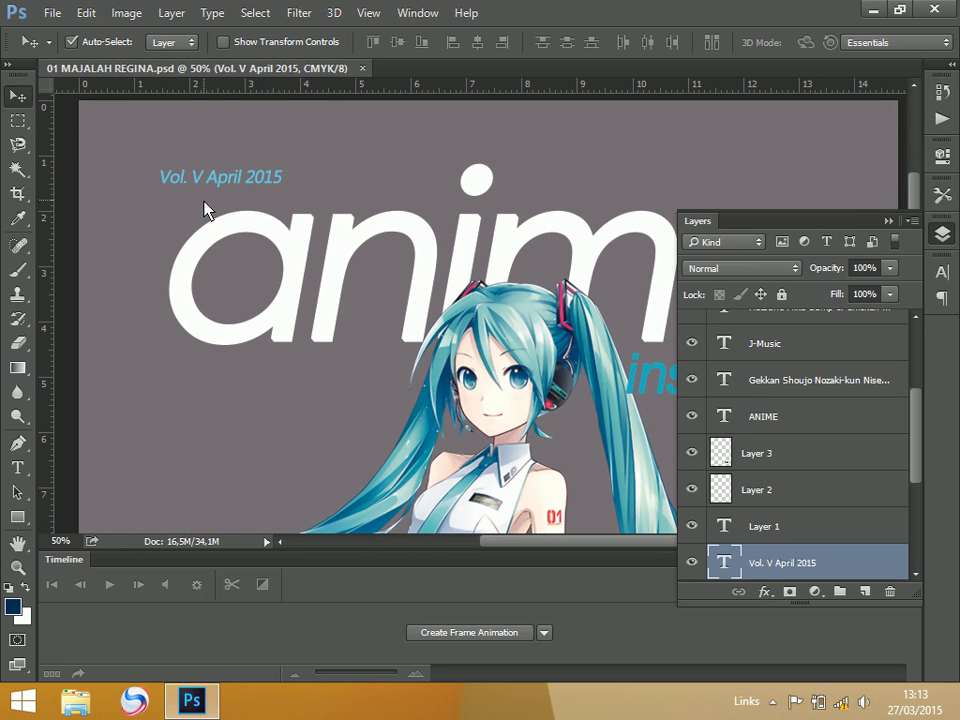
drag(246, 183, 396, 212)
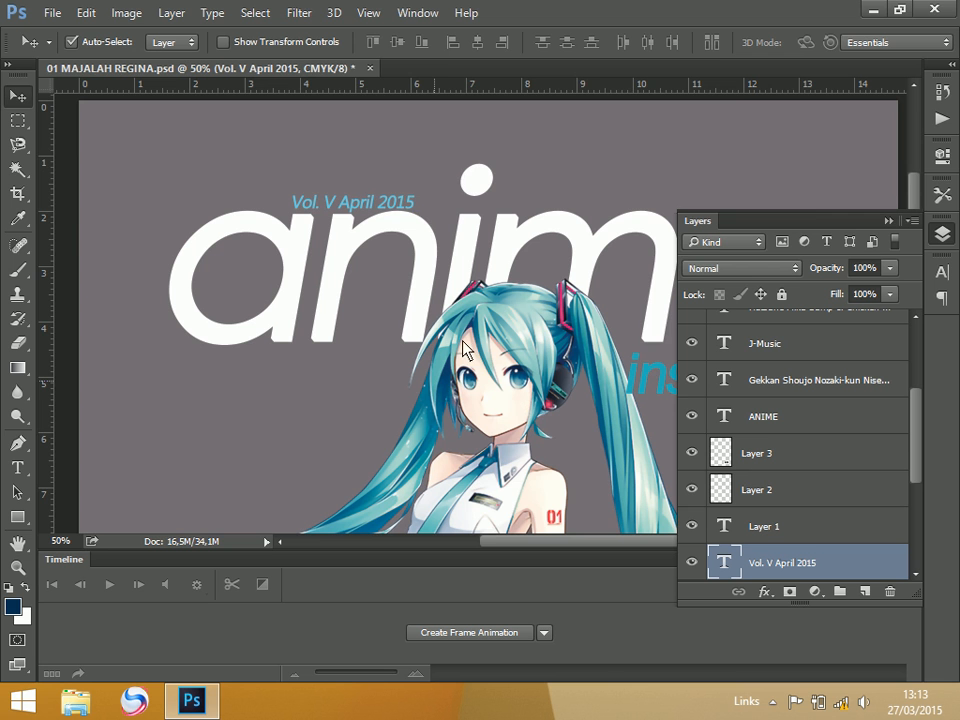
Select the Main image layer of the character and look through the text layers stacked above it.
scroll(470, 320, down, 2)
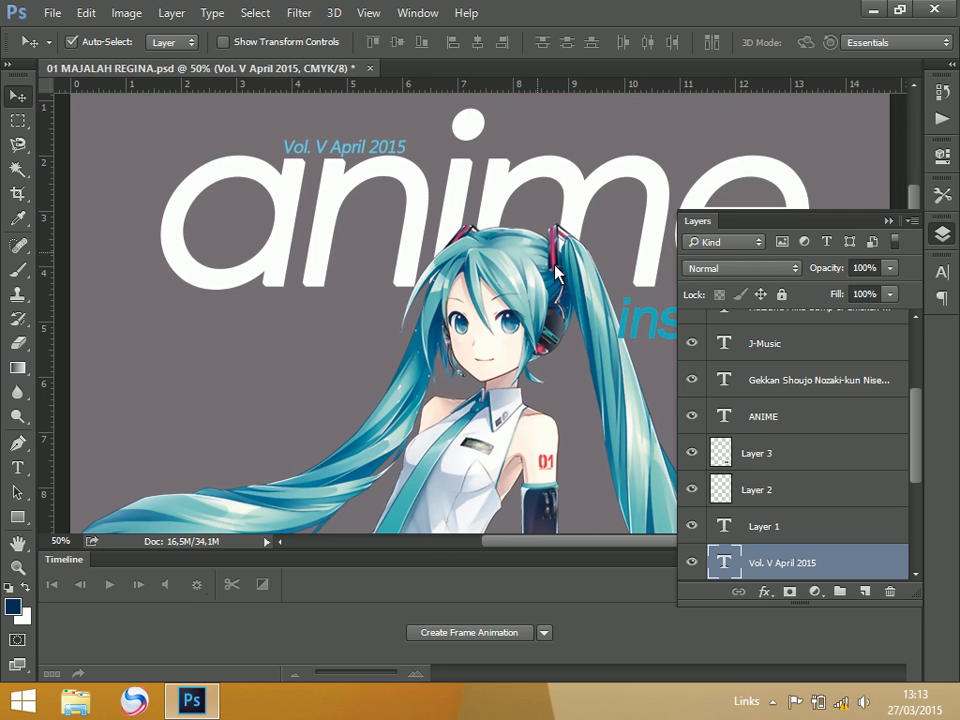
click(573, 393)
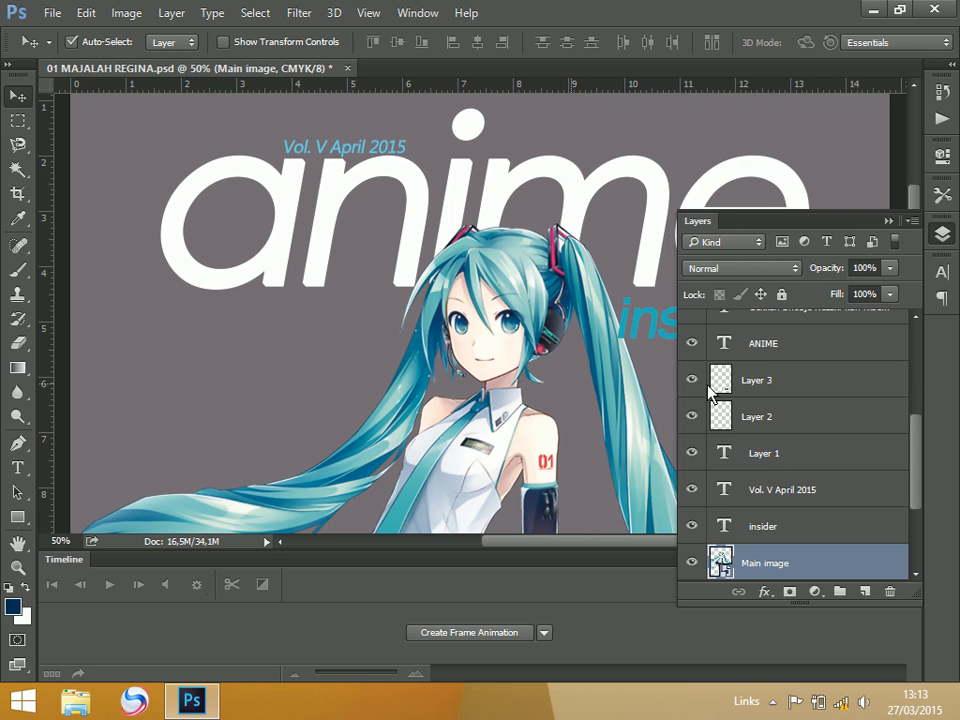
scroll(916, 443, up, 3)
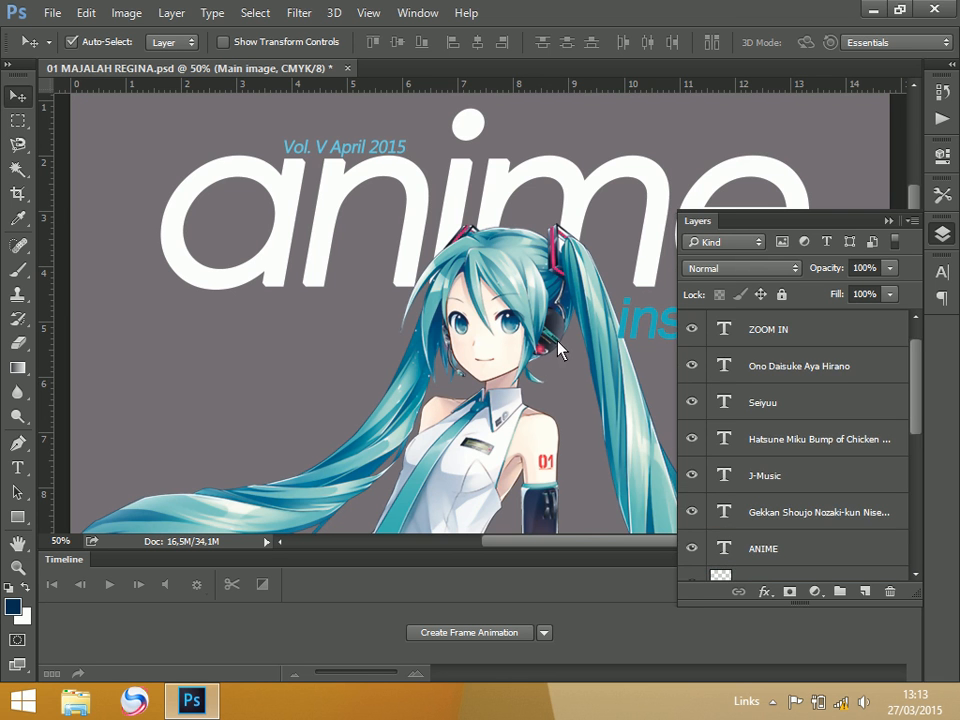
scroll(558, 350, right, 5)
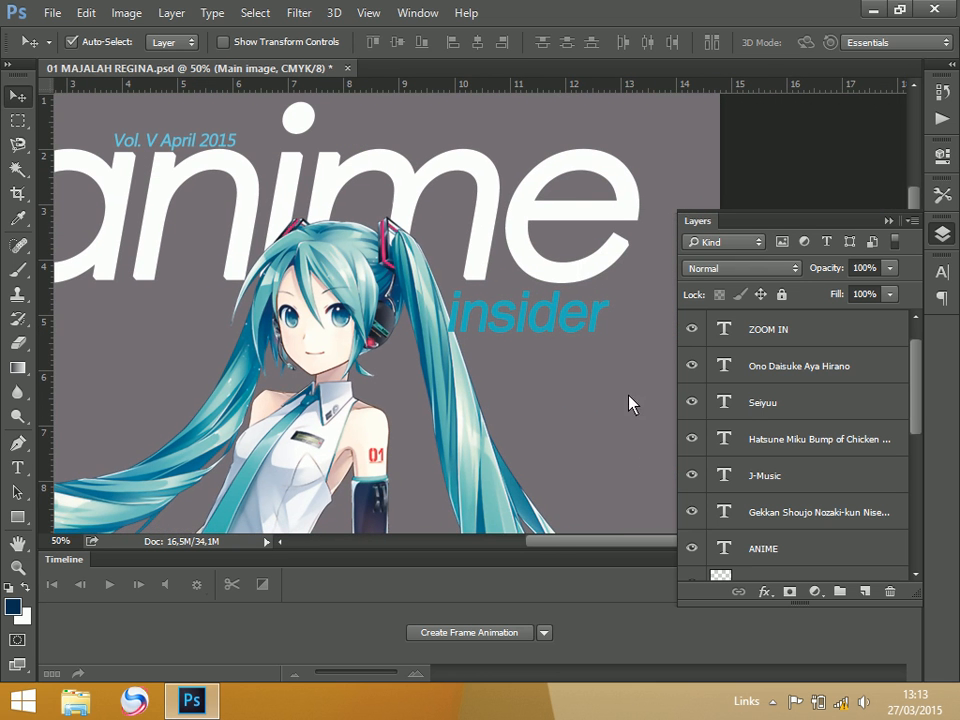
drag(916, 418, 916, 395)
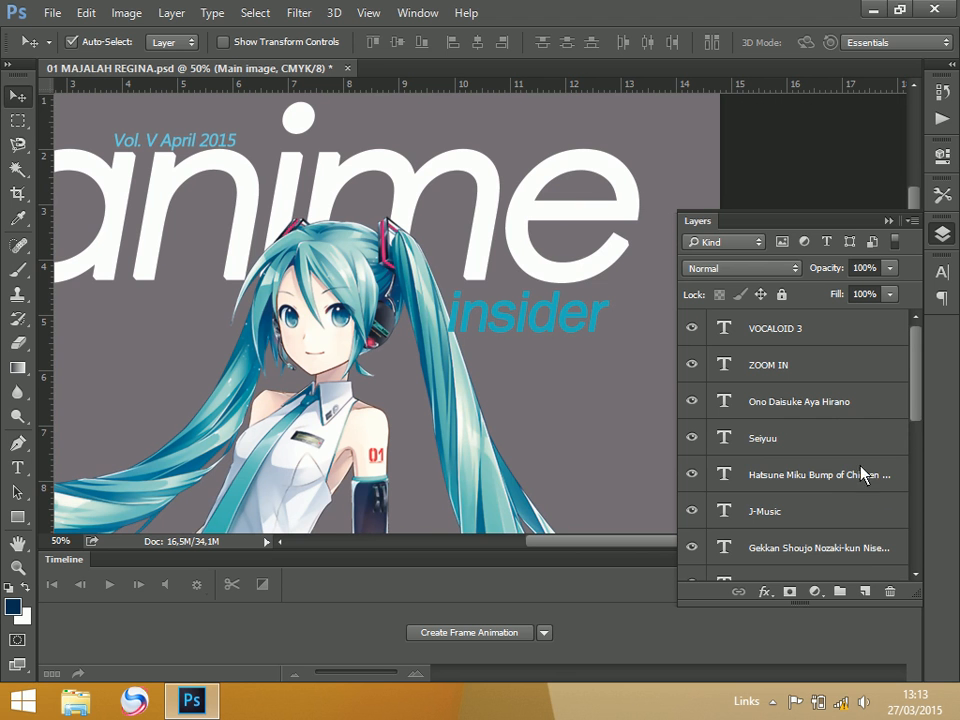
drag(915, 408, 917, 417)
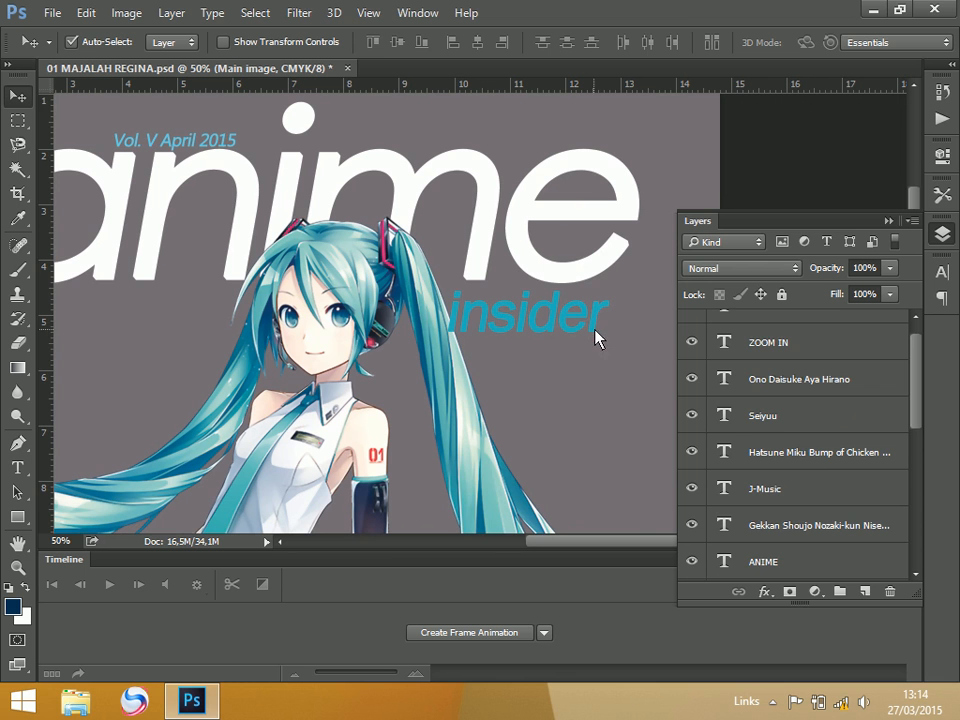
mouse_move(917, 413)
mouse_down()
mouse_move(916, 540)
mouse_move(920, 422)
mouse_up()
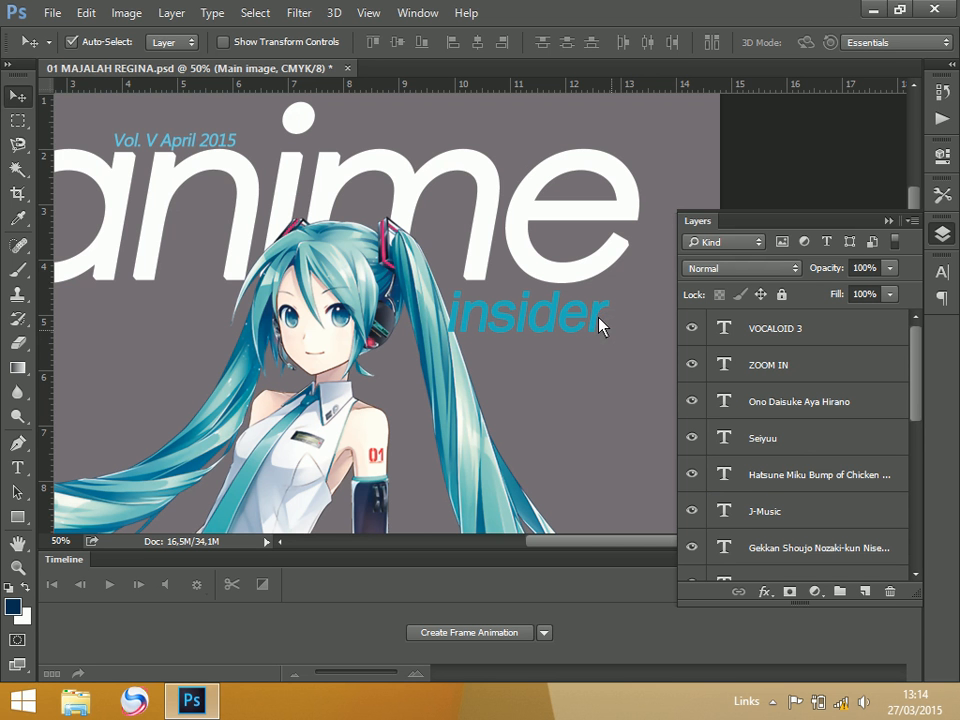
Nudge the "insider" text slightly right and scale it to 109.60% so its right edge meets the vertical guide.
click(598, 318)
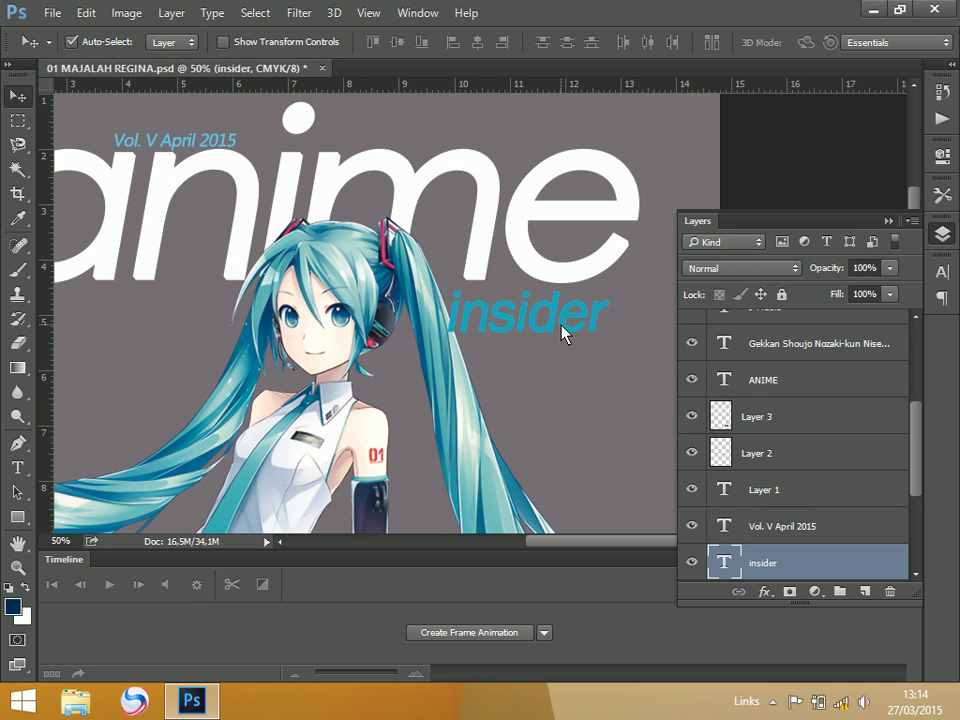
drag(583, 326, 546, 304)
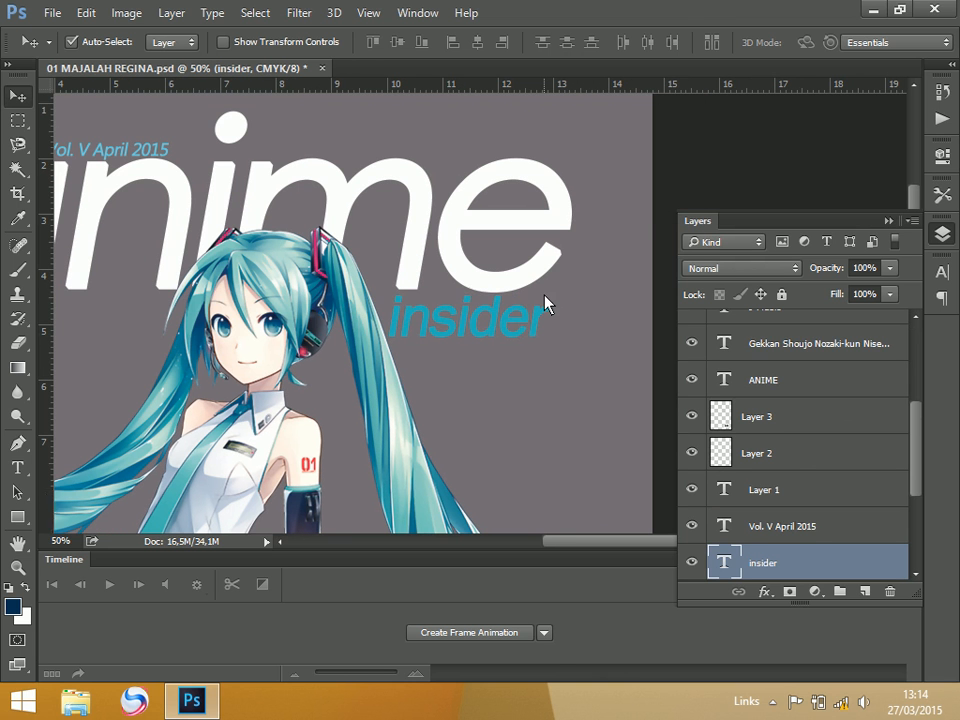
key(ctrl+semicolon)
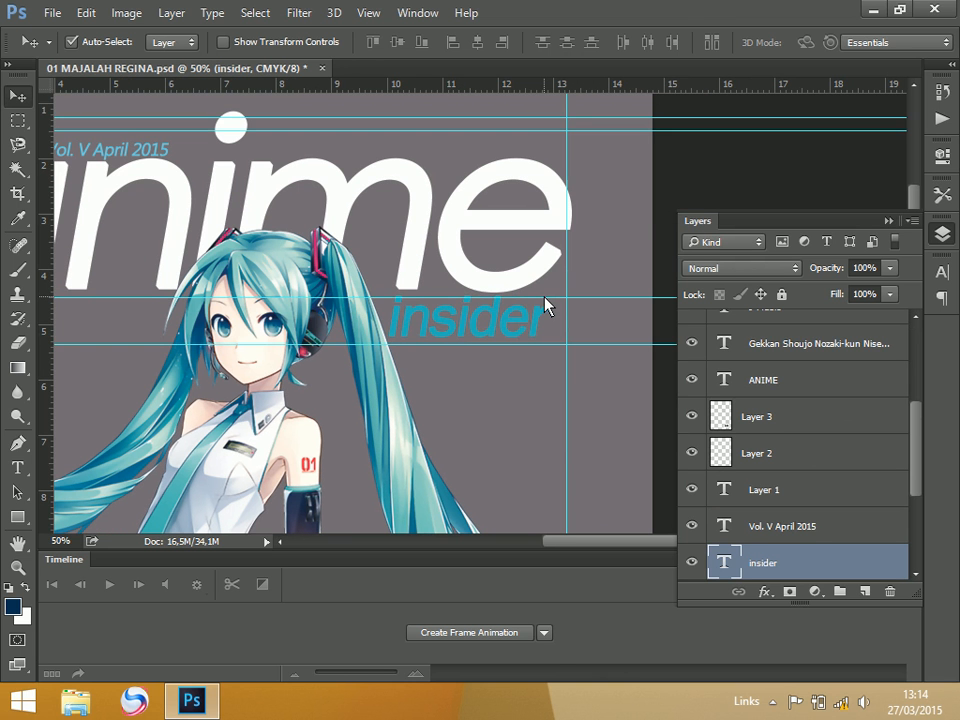
key(ctrl+t)
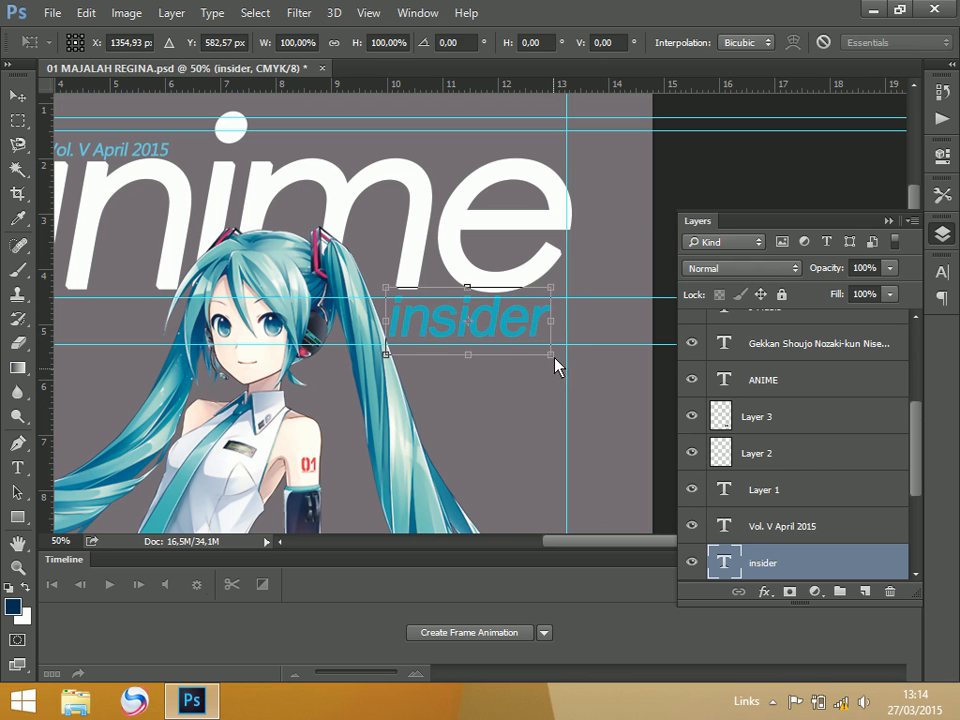
drag(551, 356, 571, 369)
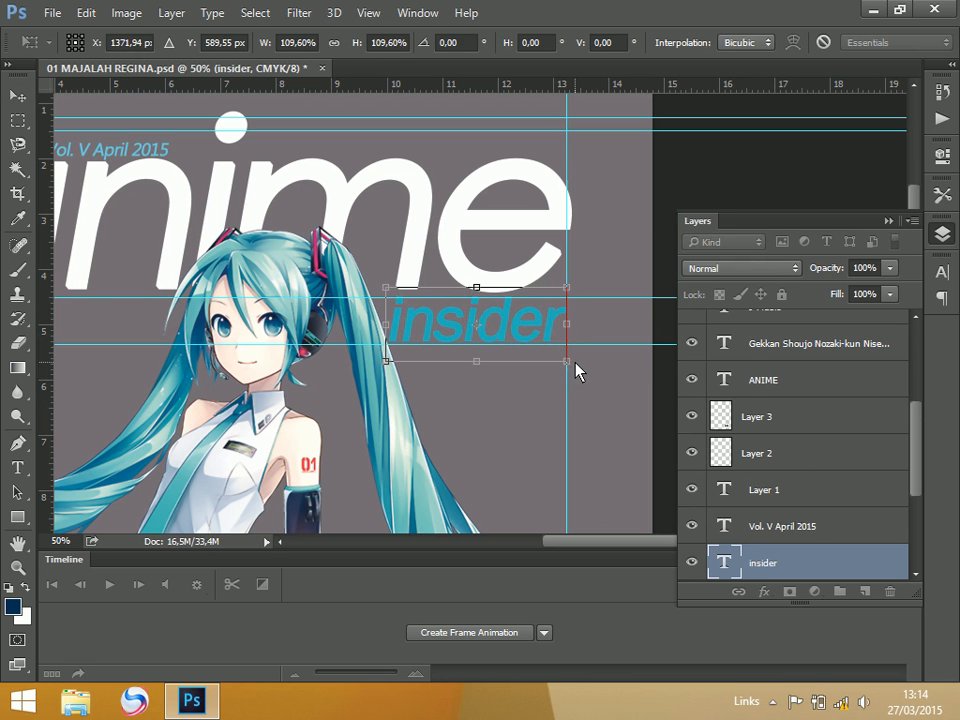
key(Return)
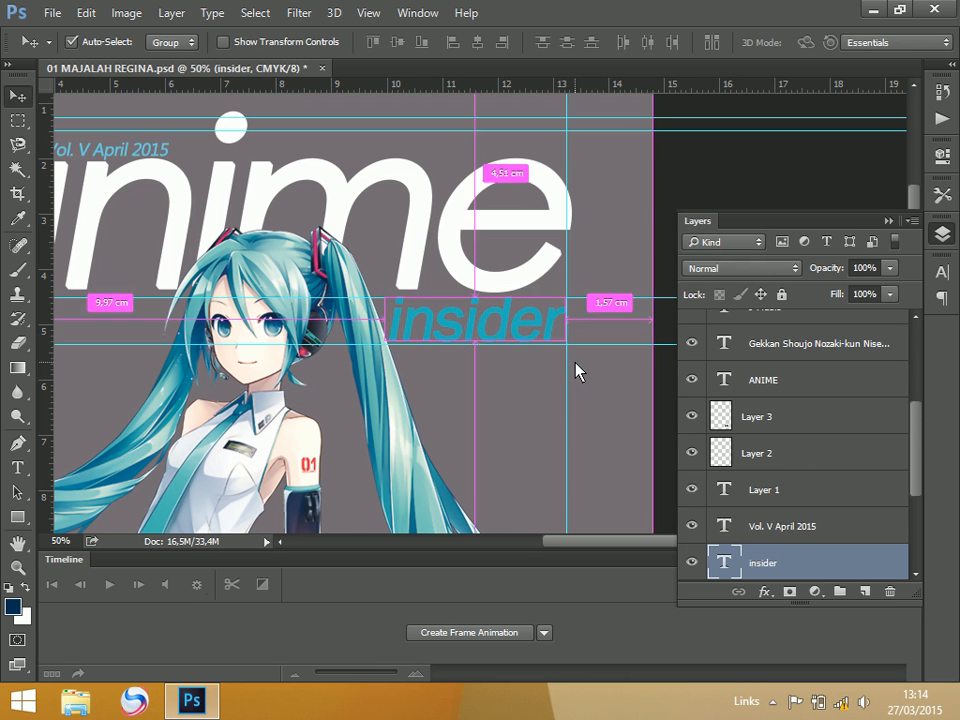
key(ctrl+semicolon)
Examine the cover's text blocks from the ANIME list down to the VOCALOID 3 headline and the barcode.
drag(200, 368, 430, 343)
scroll(430, 343, down, 3)
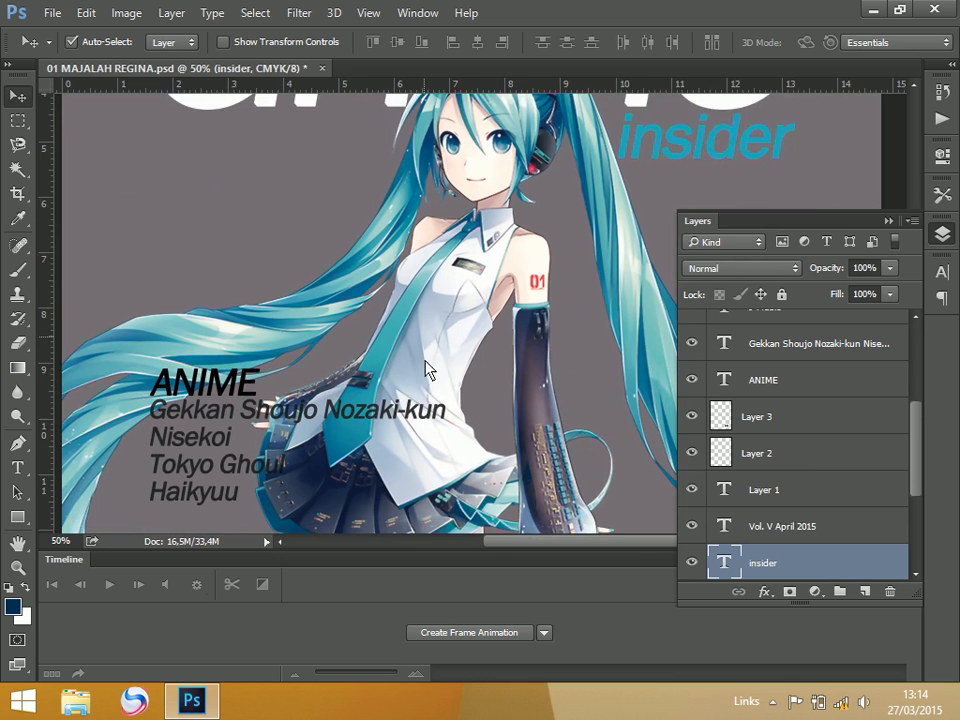
scroll(427, 397, down, 2)
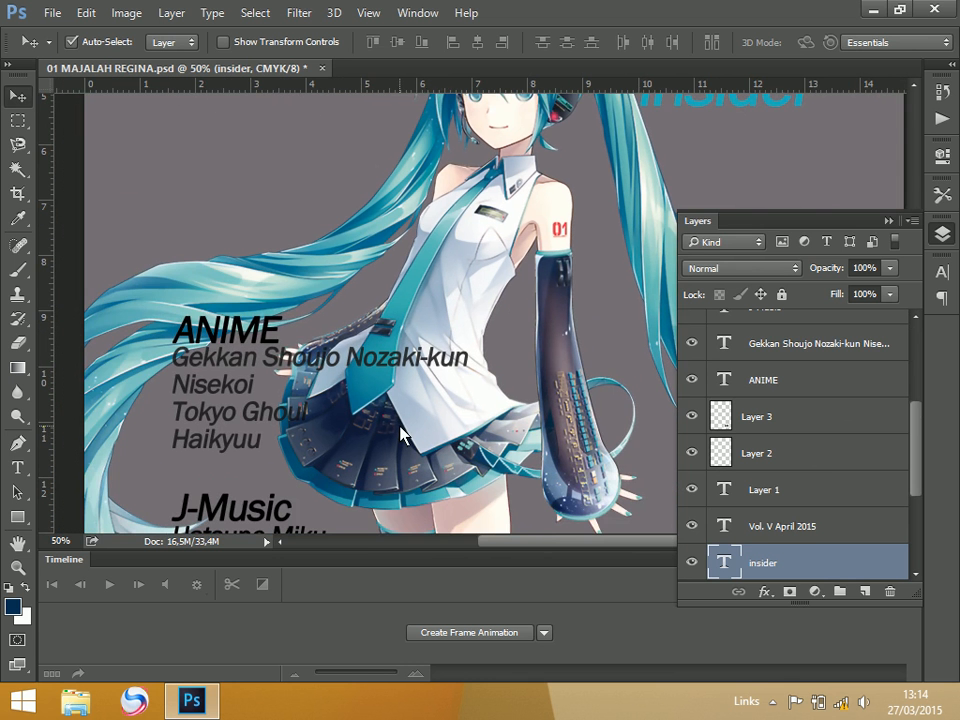
key(ctrl+minus)
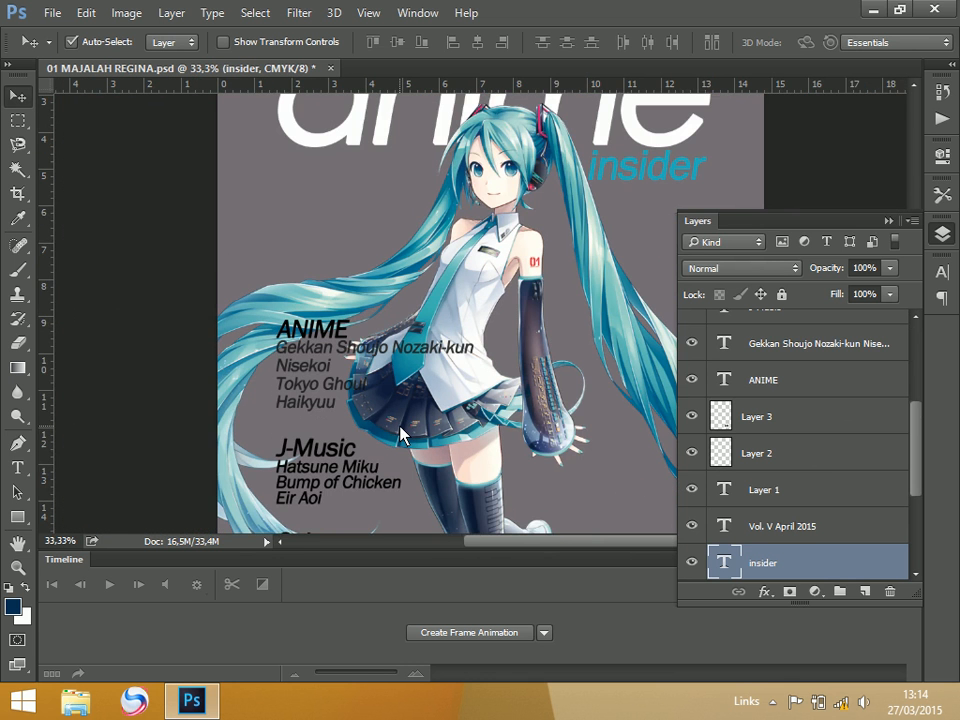
scroll(350, 455, down, 2)
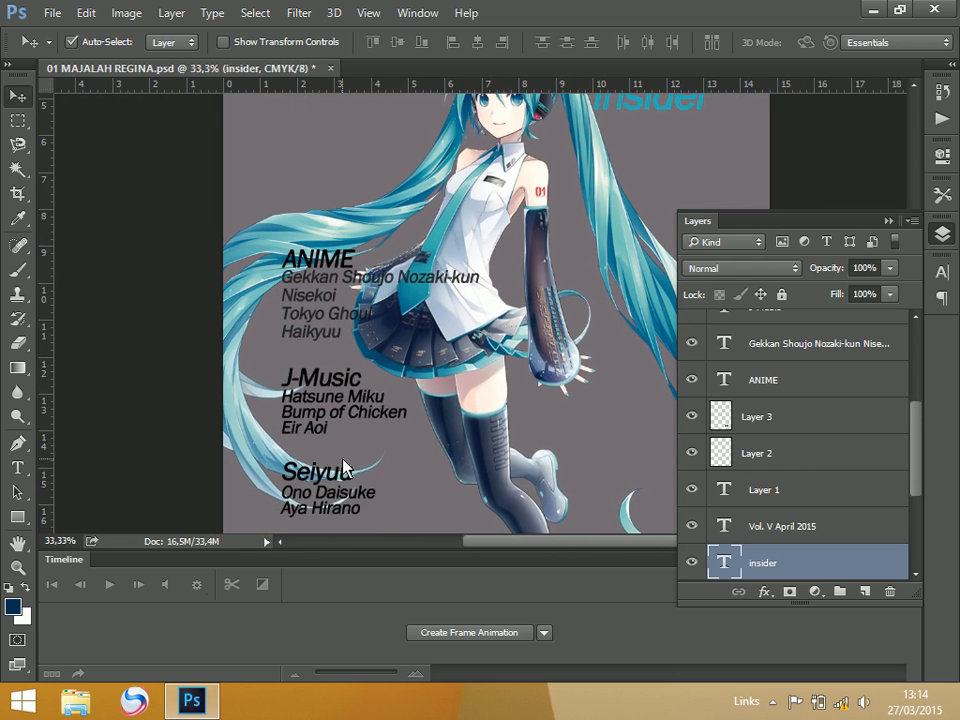
scroll(343, 468, down, 3)
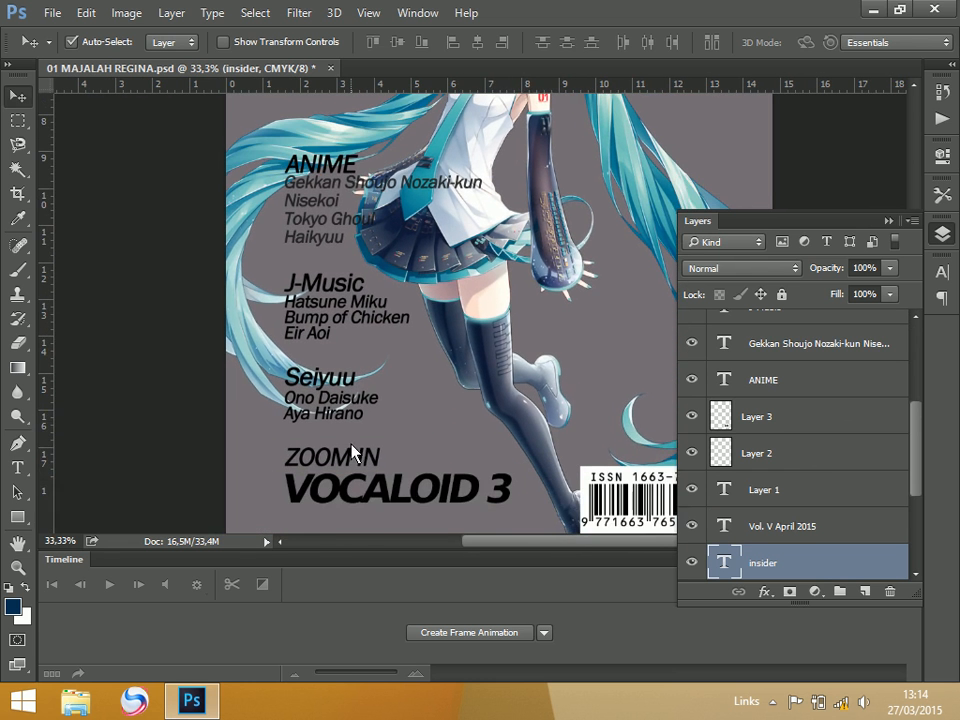
scroll(414, 431, up, 3)
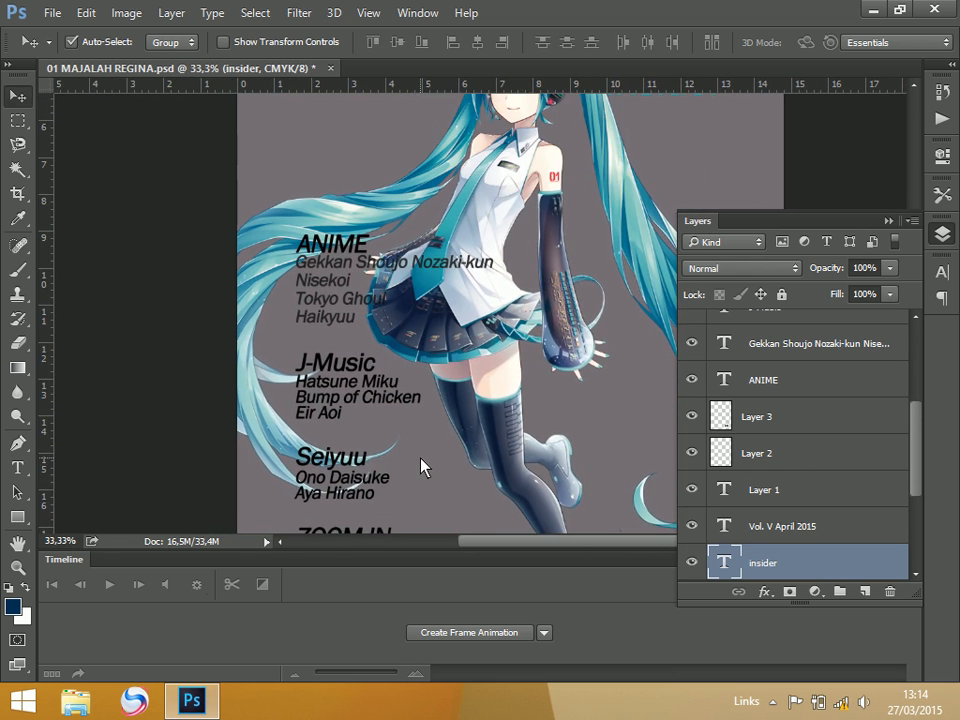
scroll(420, 466, up, 2)
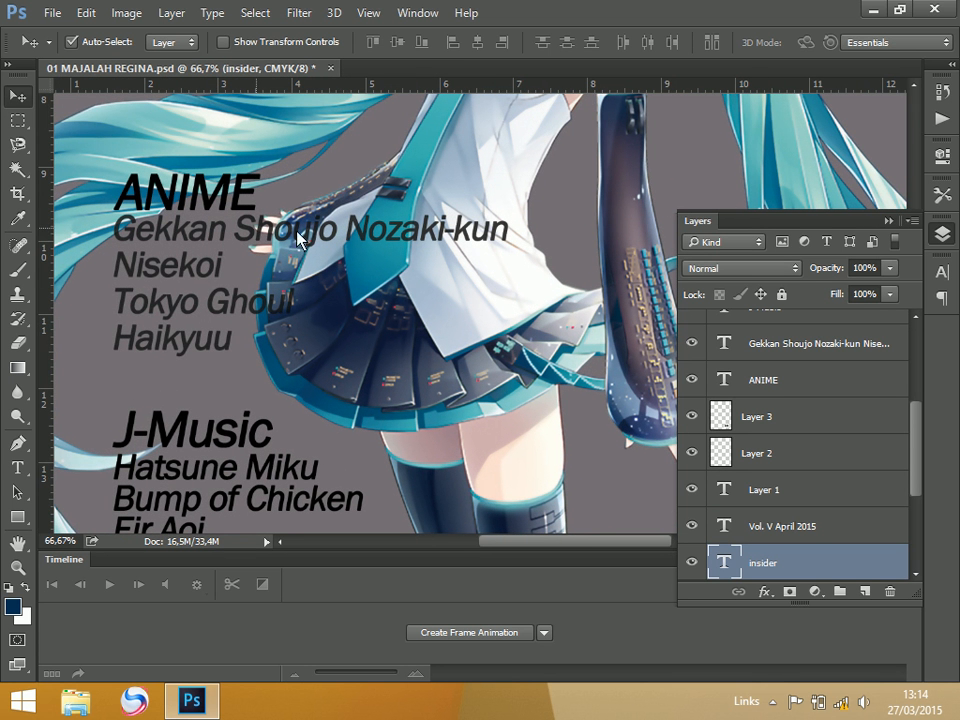
Try All Caps on the list of titles under the ANIME heading and turn it off again.
double_click(725, 345)
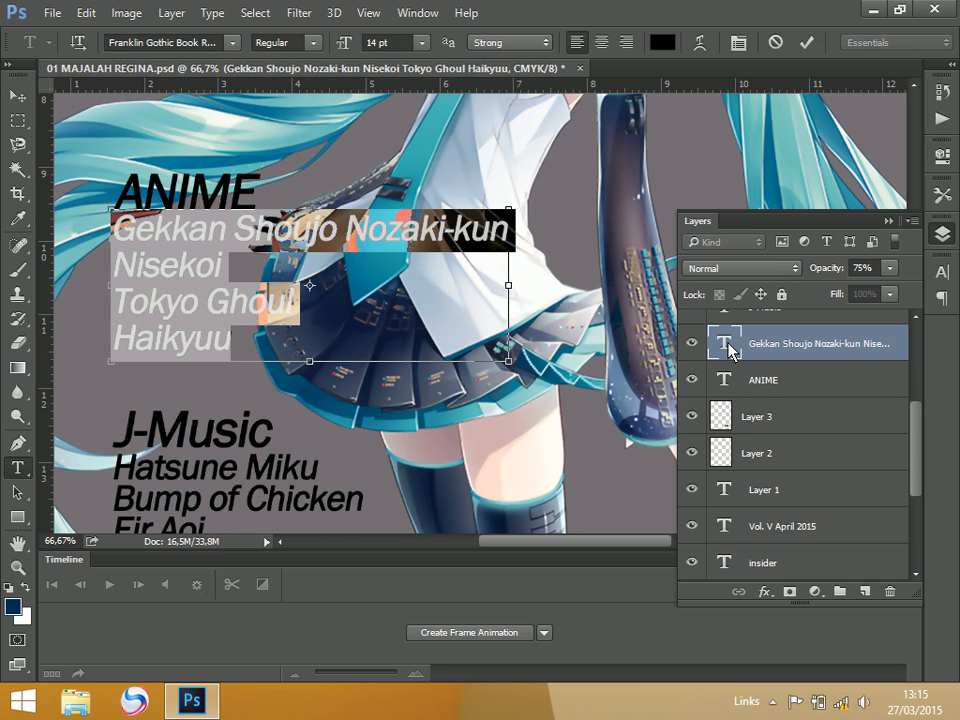
key(ctrl+shift+k)
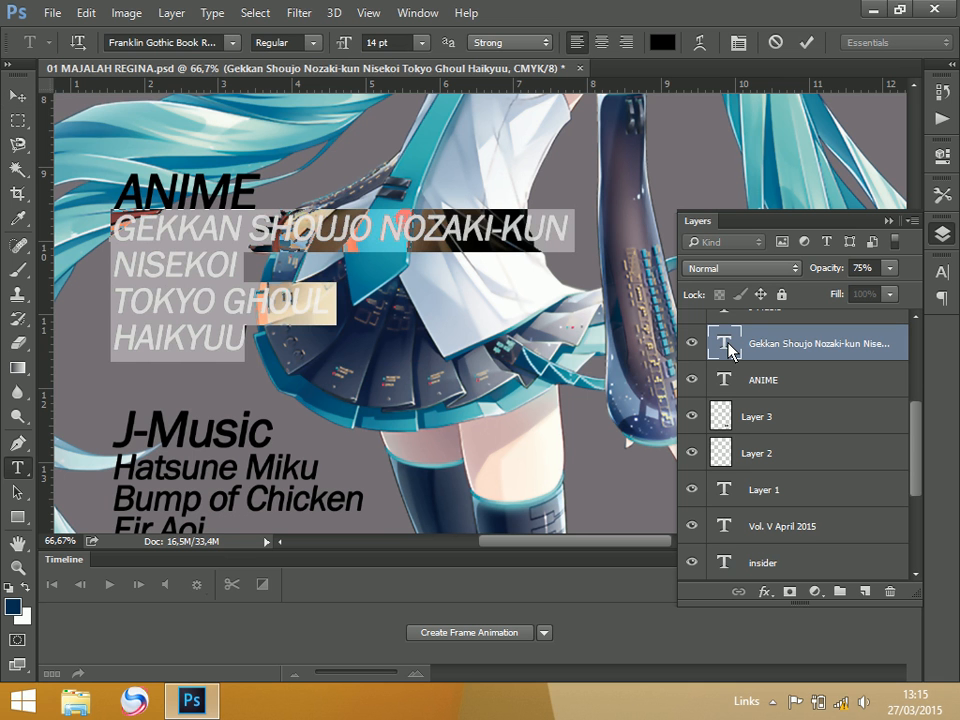
key(ctrl+shift+k)
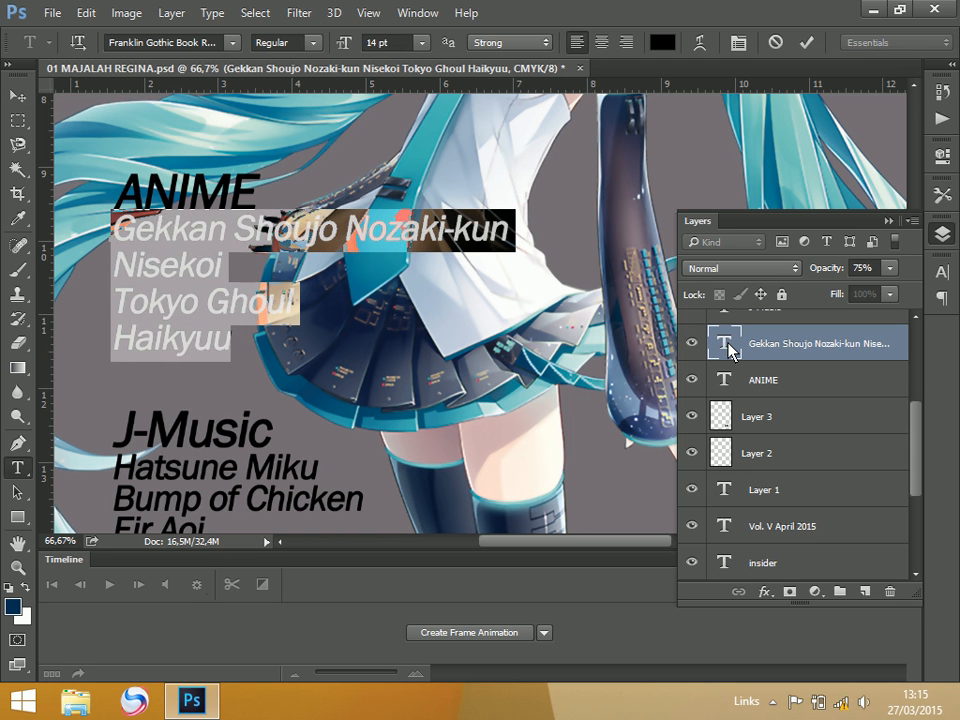
Change the capitals in the first title under the ANIME heading to lowercase, making it "gekkan shoujo nozaki-kun".
click(136, 244)
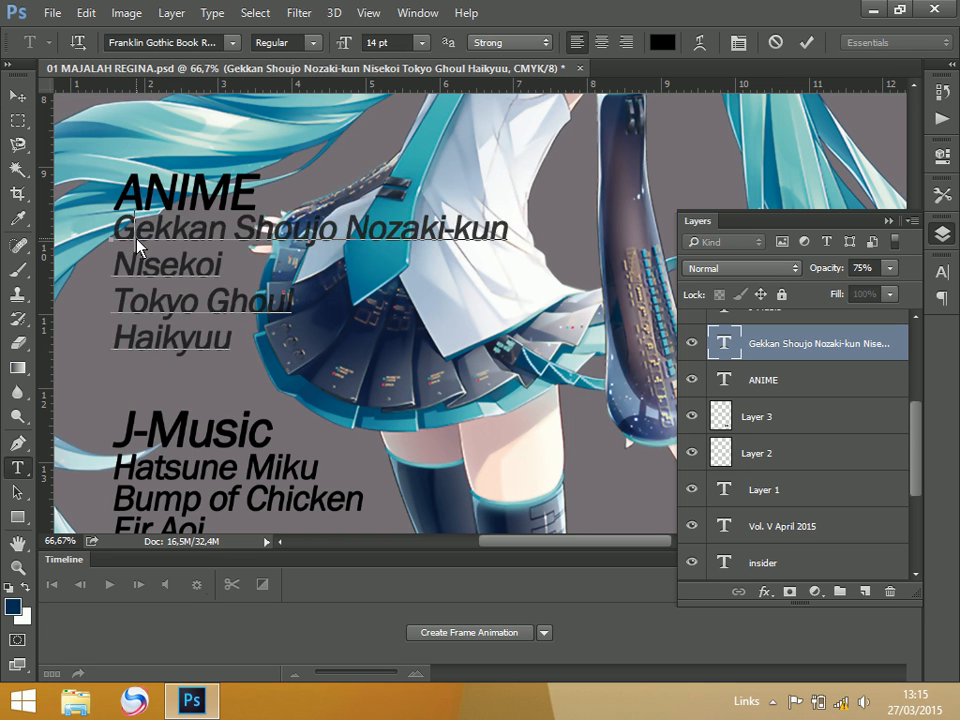
key(BackSpace)
text(g)
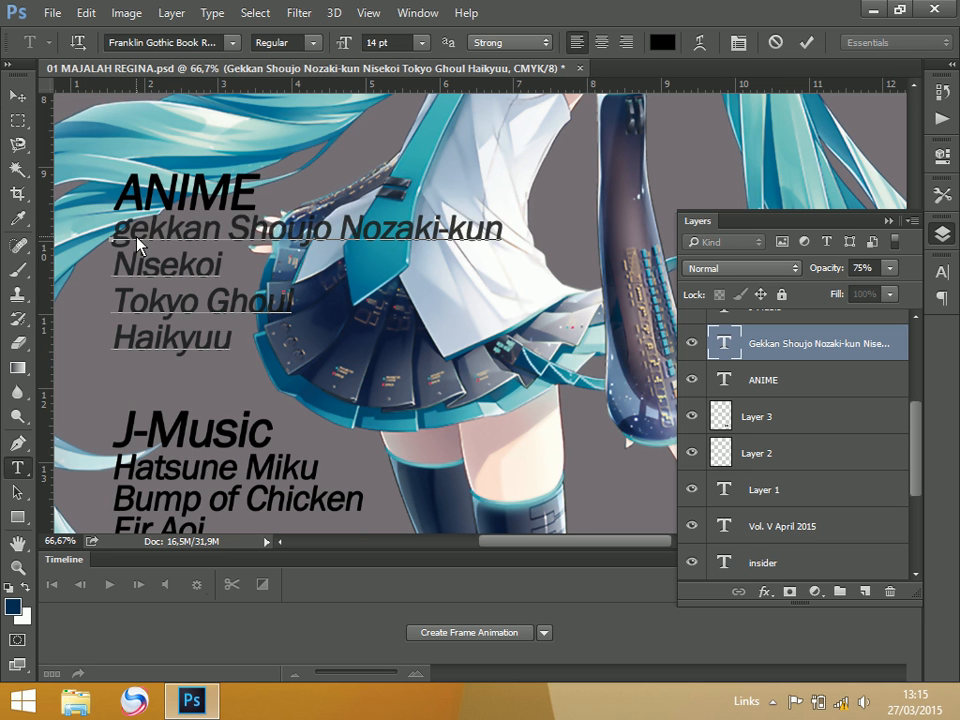
key(Delete)
text(s)
key(Right)
key(Right)
key(Right)
key(Right)
key(Right)
key(Right)
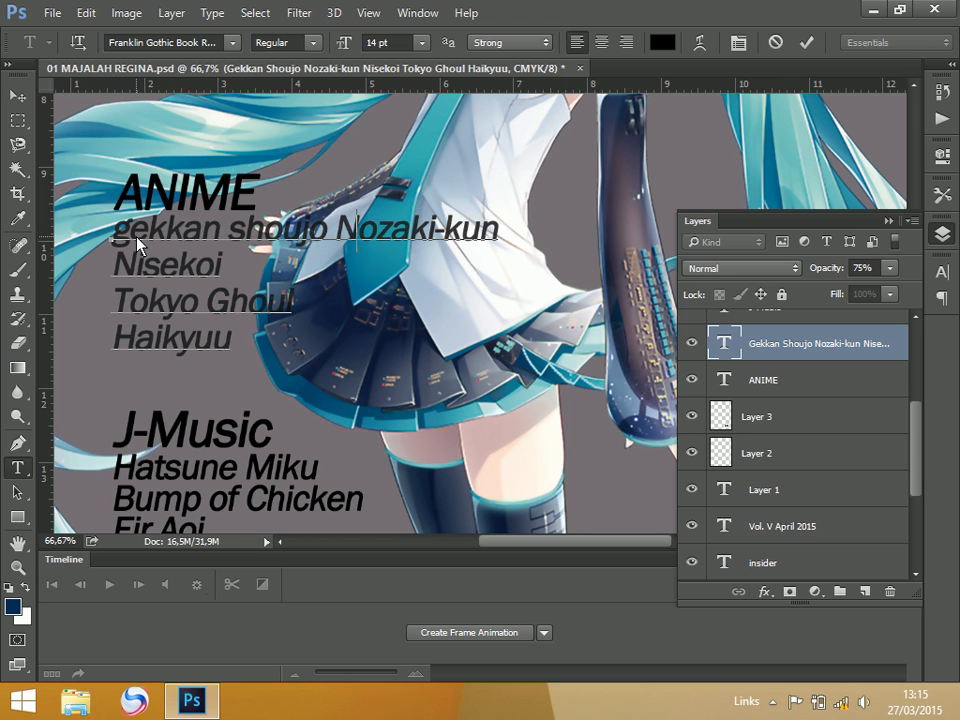
key(Delete)
text(n)
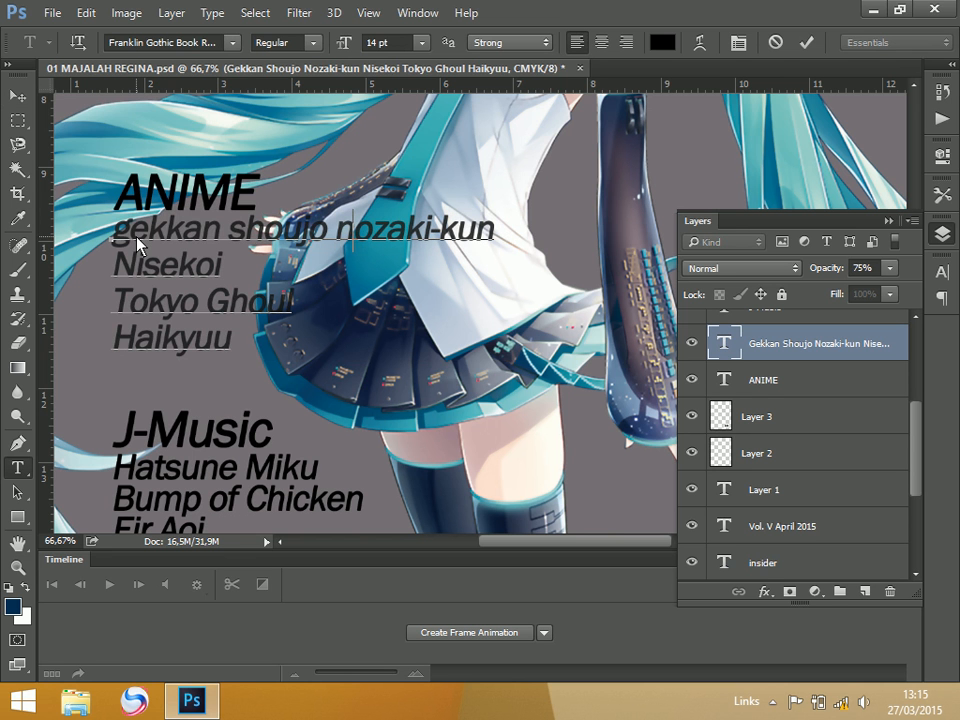
Change the initial capital of the second title under the ANIME heading to lowercase, making it "nisekoi".
drag(138, 268, 113, 266)
key(Left)
key(Delete)
text(n)
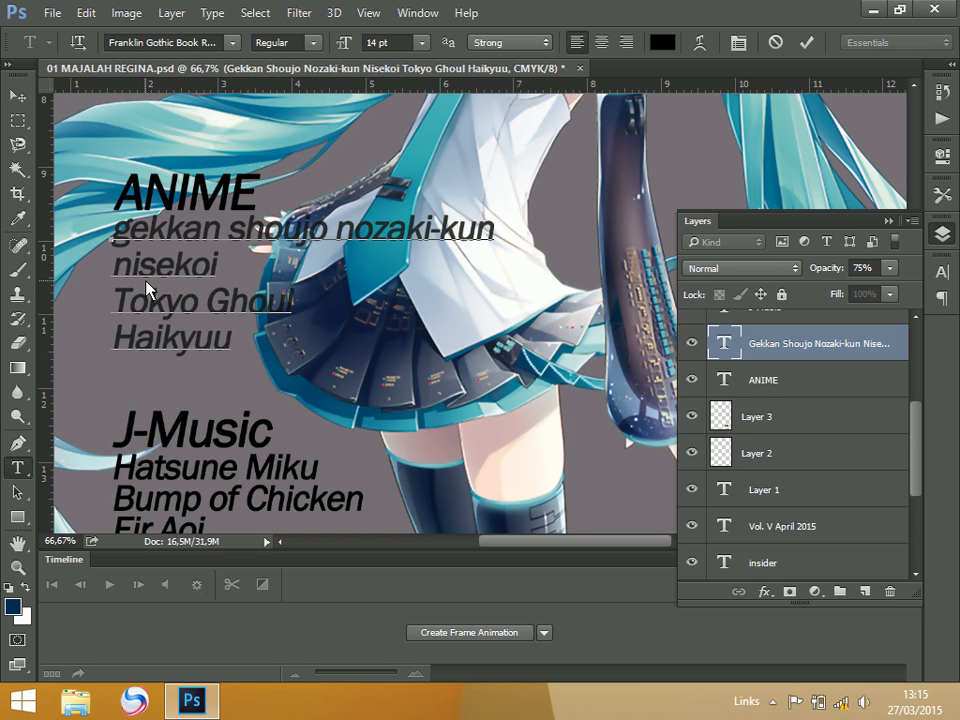
Change both capitals in the third title under the ANIME heading to lowercase, making it "tokyo ghoul".
key(Down)
key(BackSpace)
text(t)
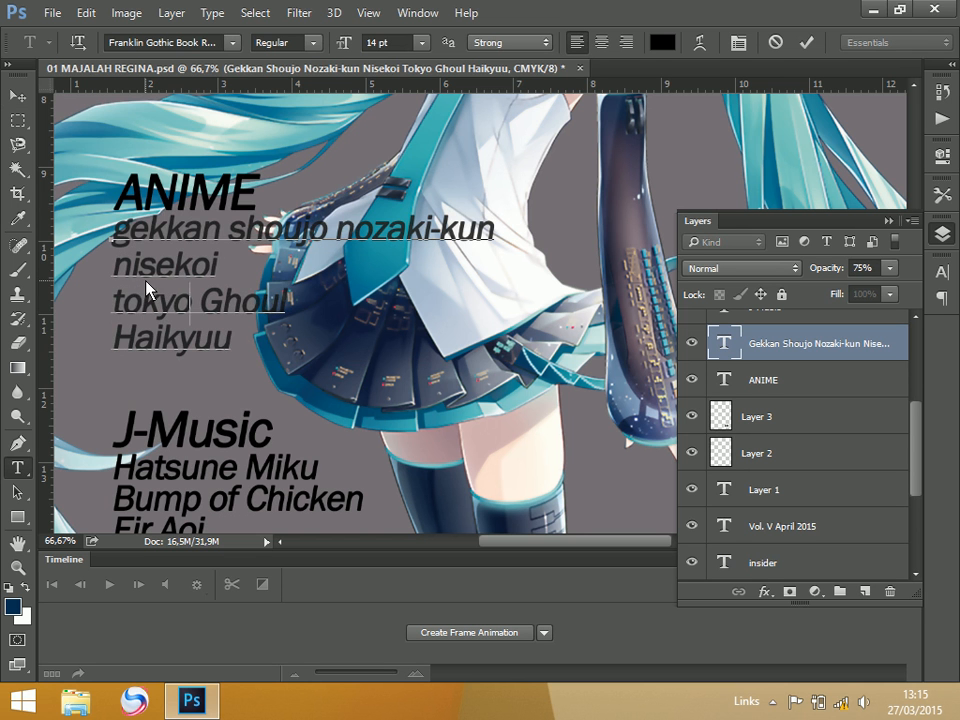
key(Right)
key(Delete)
text(g)
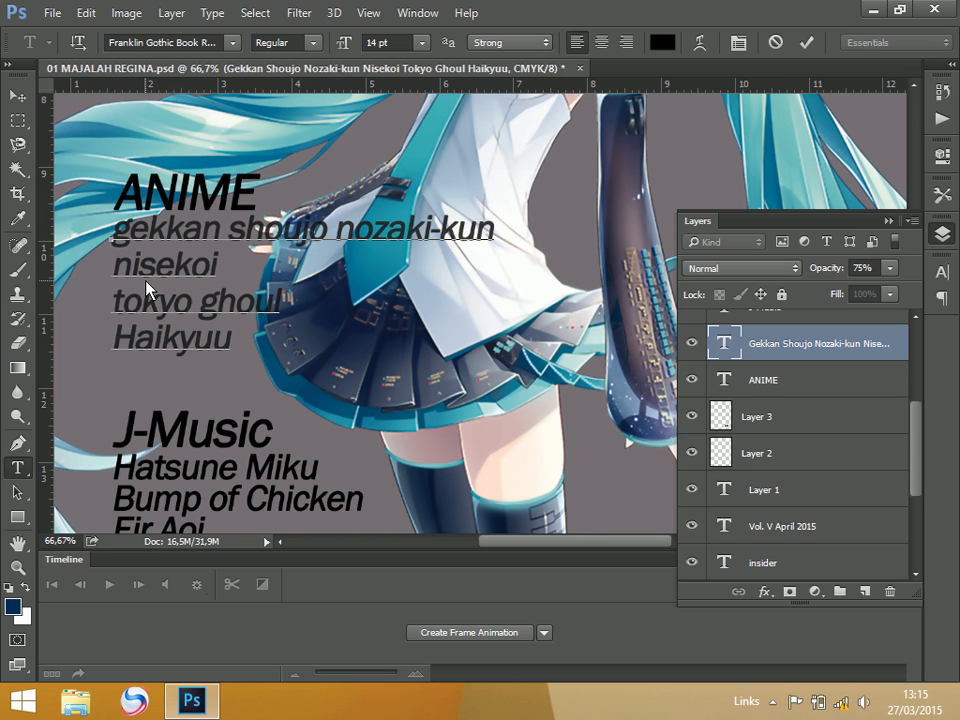
Change the last title under the ANIME heading to "haikyuu" in lowercase and commit the text edit.
key(Down)
key(Left)
key(Left)
key(Left)
key(Left)
key(BackSpace)
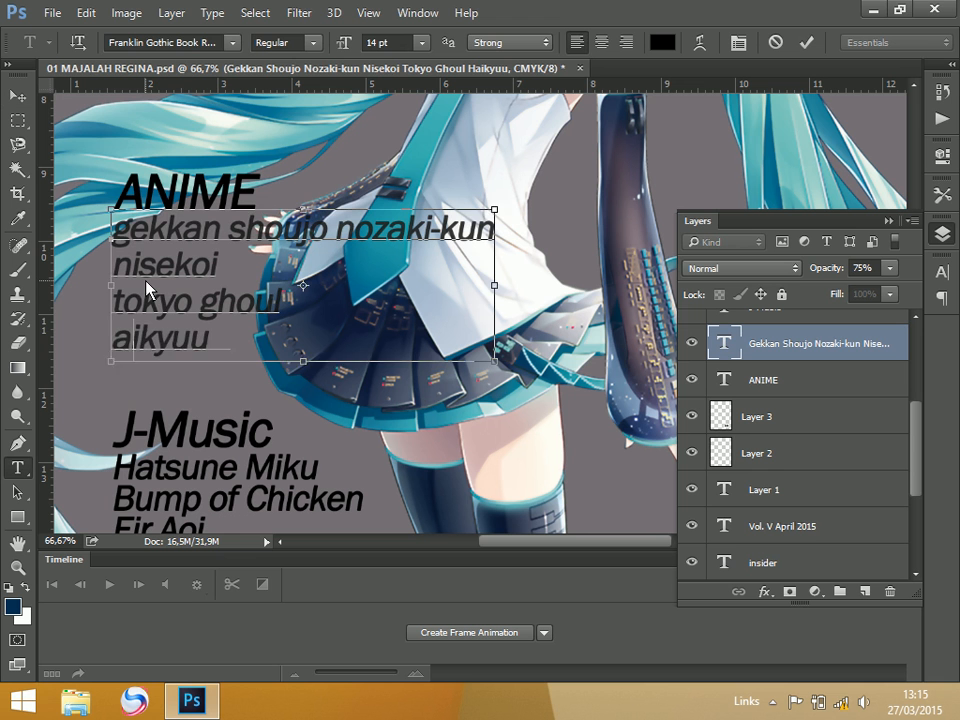
key(ctrl+z)
key(ctrl+z)
text(h)
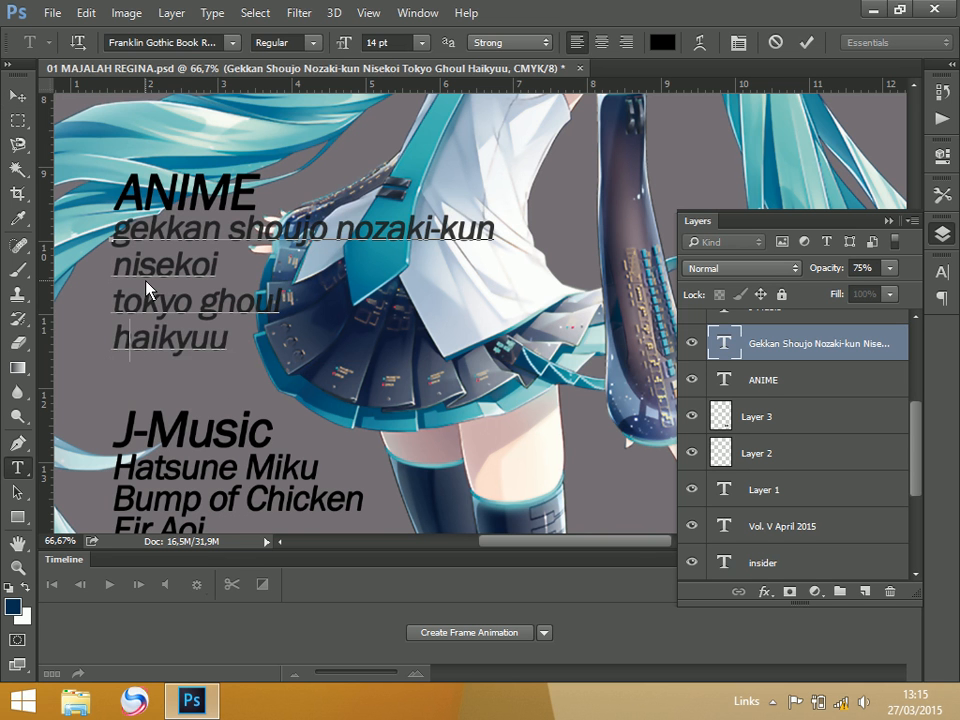
click(18, 121)
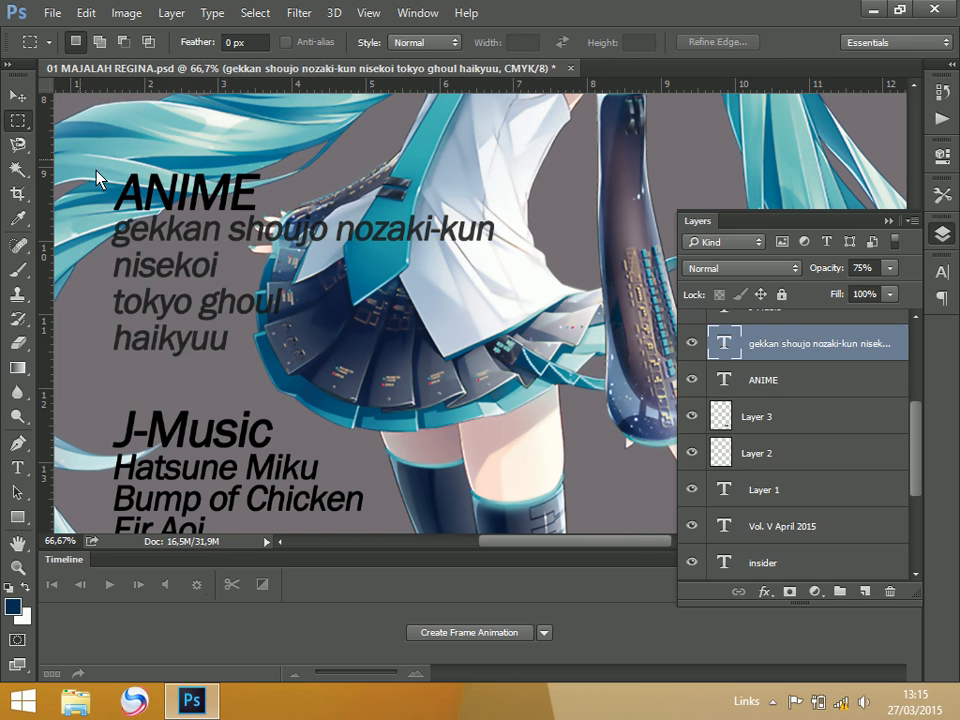
Examine how the ANIME list sits against the artwork, the J-Music list below it and the cover title above.
drag(330, 206, 392, 199)
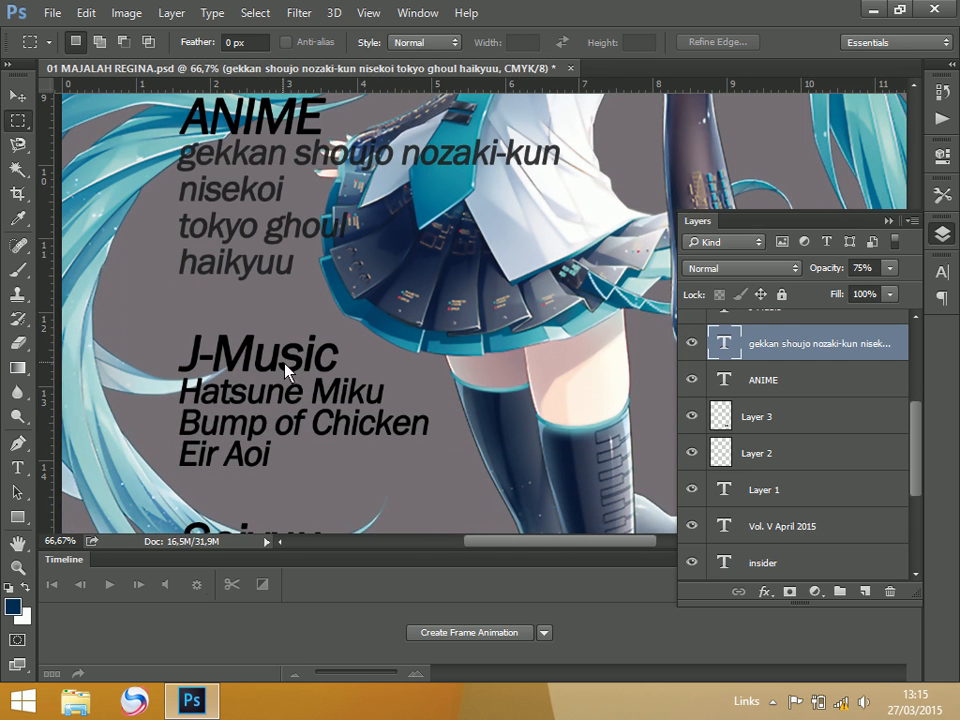
scroll(300, 208, up, 2)
scroll(307, 203, up, 2)
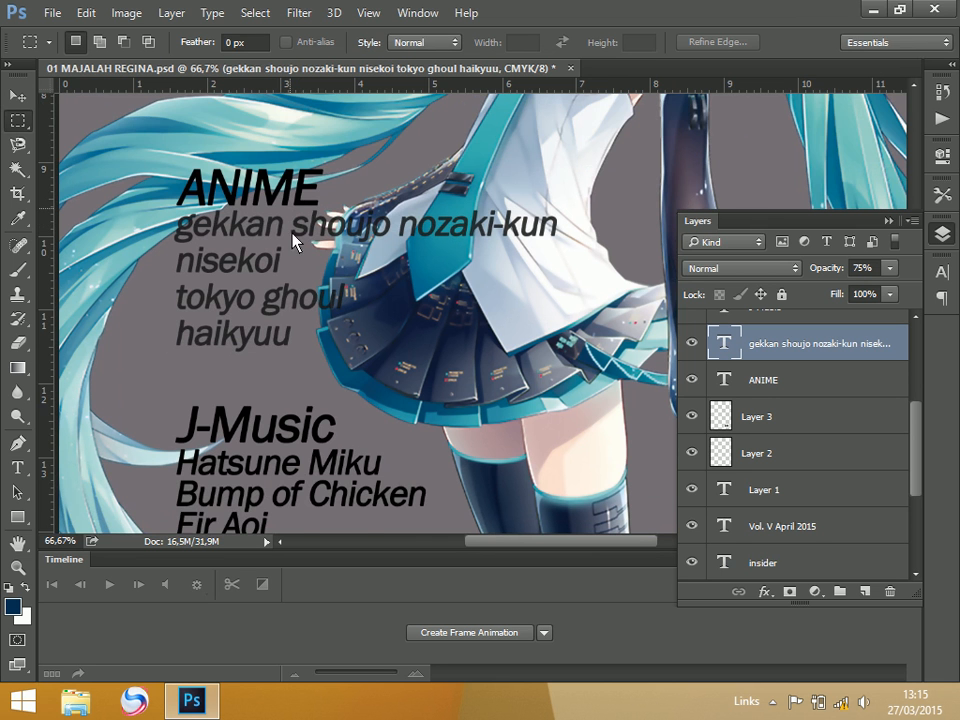
drag(354, 321, 336, 400)
scroll(345, 262, down, 4)
scroll(336, 400, up, 4)
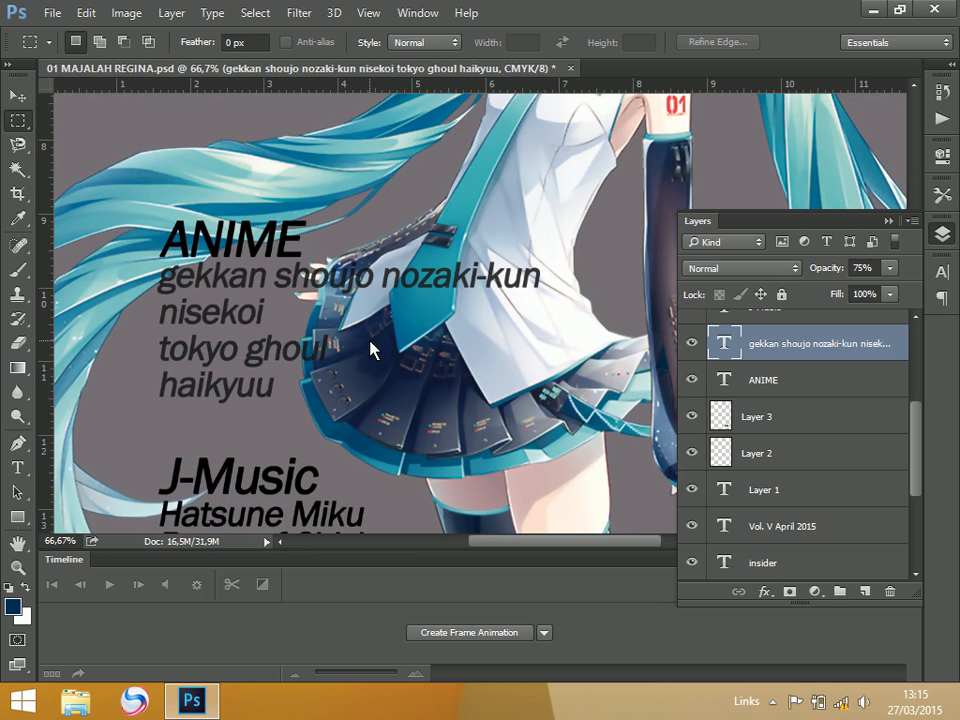
scroll(316, 400, down, 3)
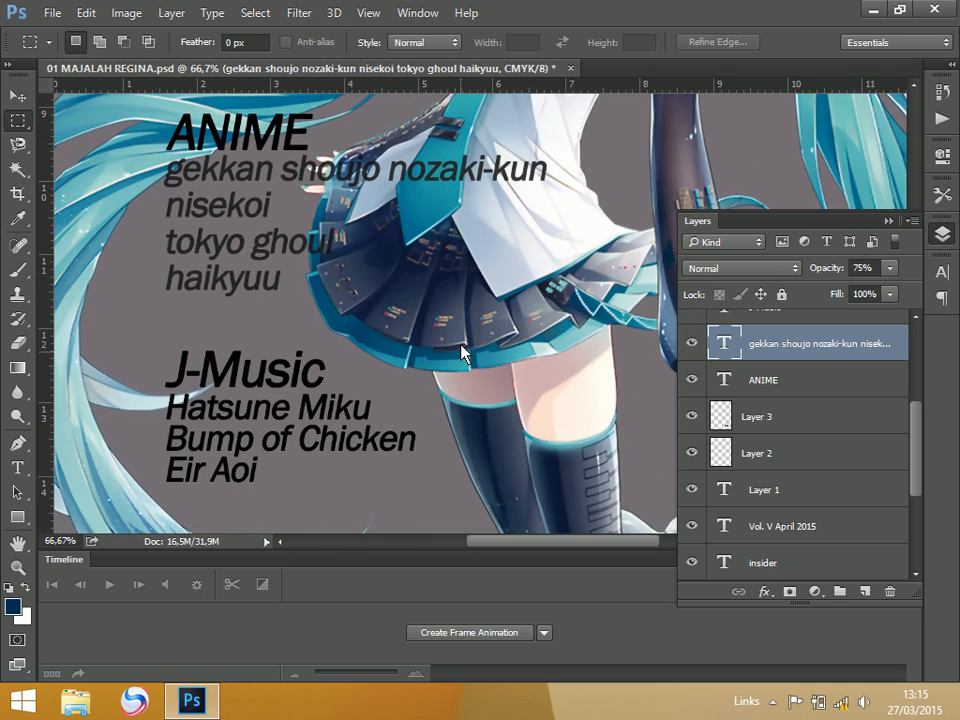
scroll(465, 287, up, 10)
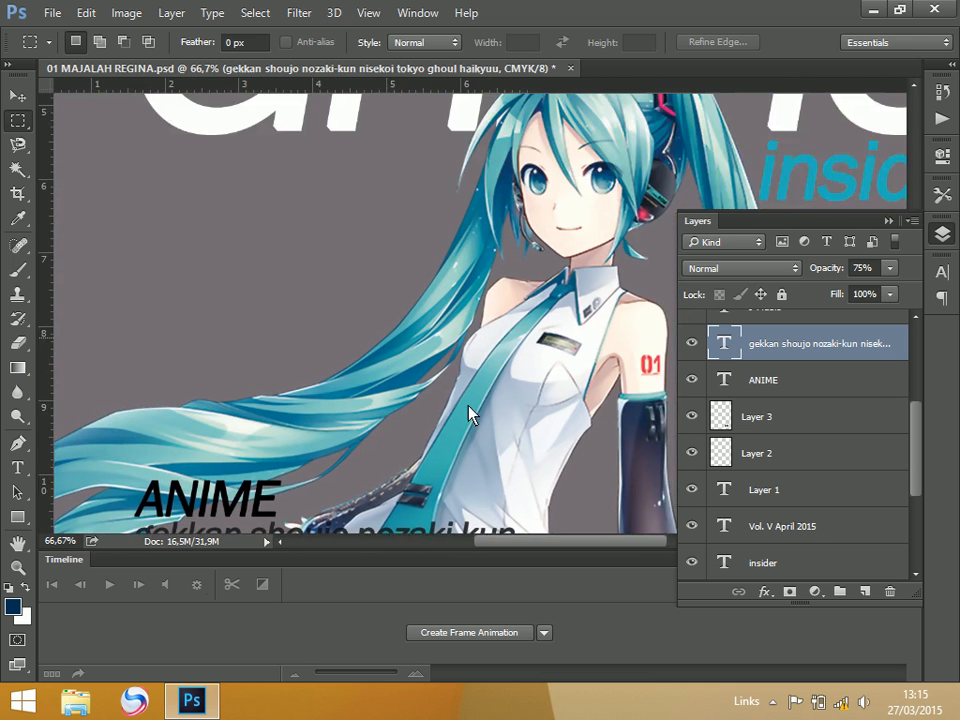
scroll(470, 413, down, 3)
scroll(366, 320, down, 3)
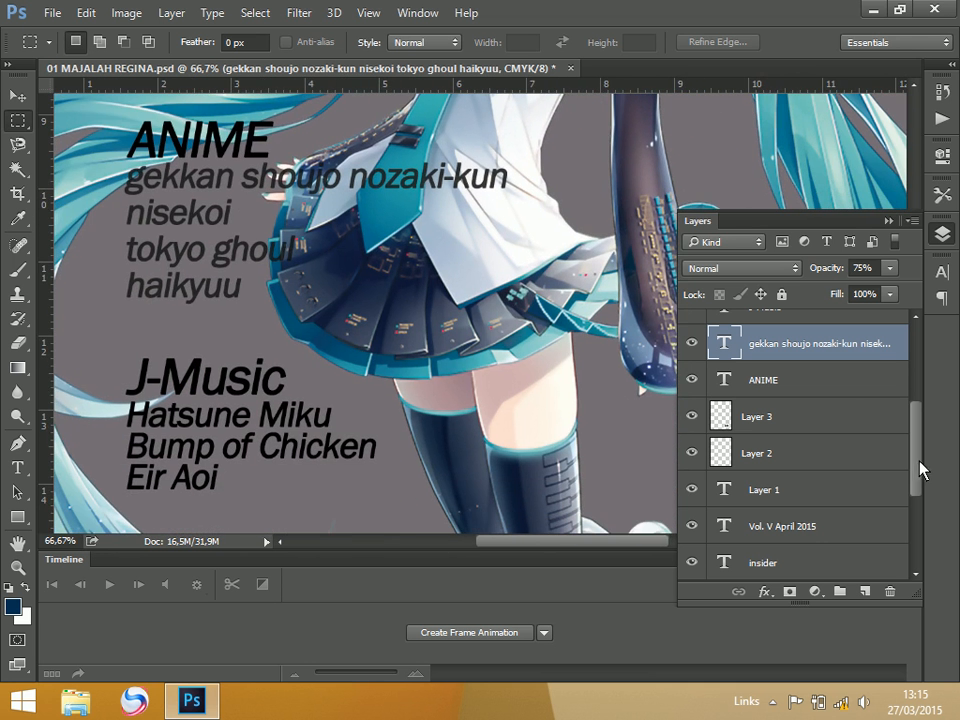
drag(920, 470, 778, 424)
double_click(716, 413)
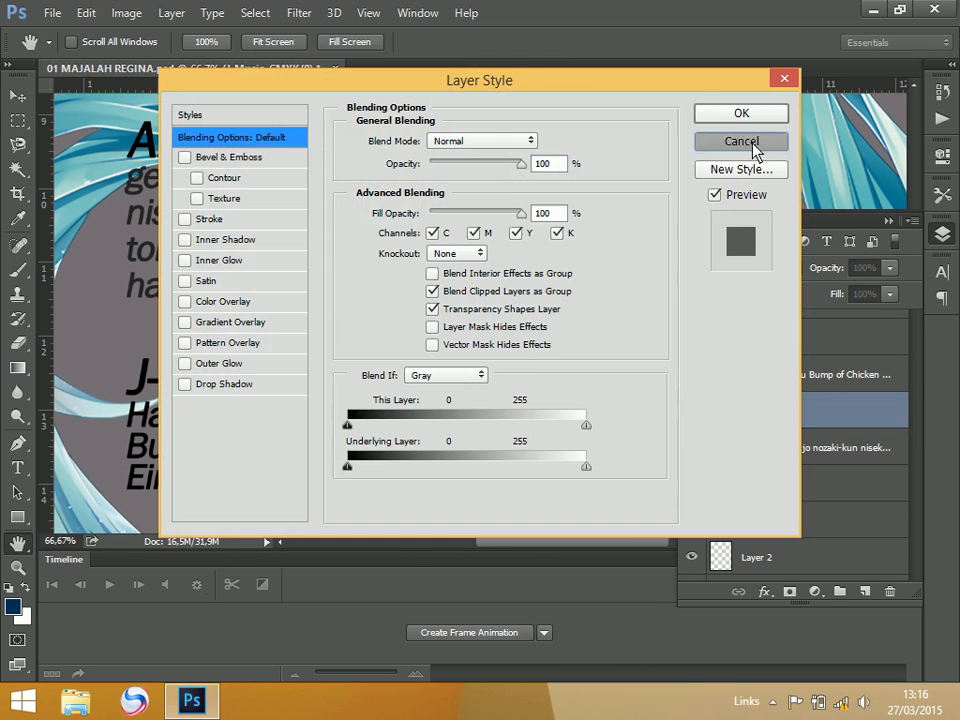
click(748, 143)
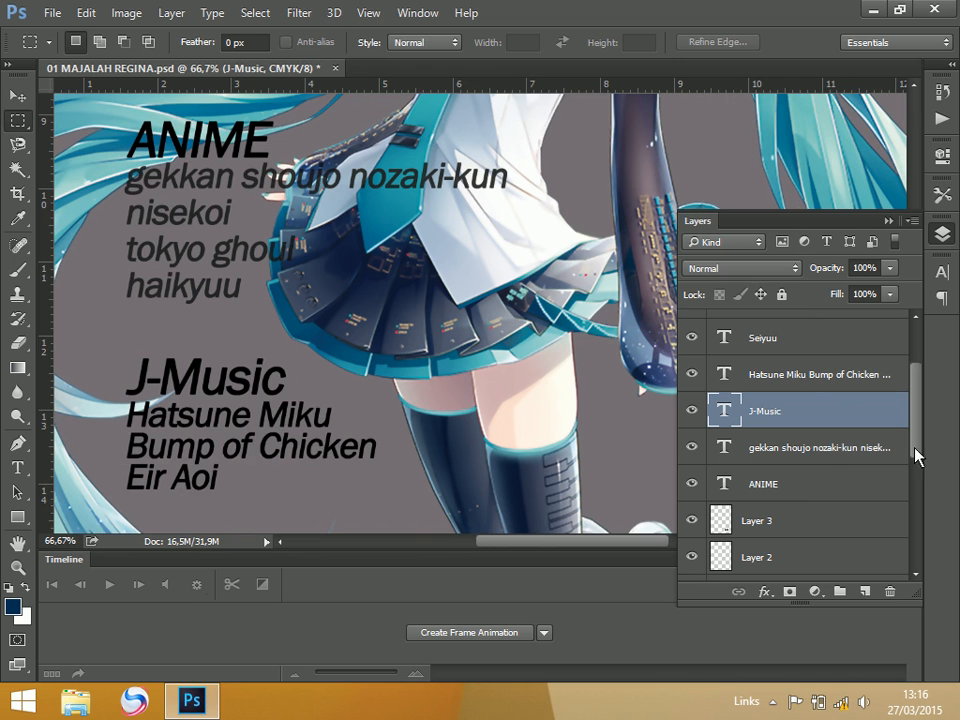
Change the capitals in the first line under the J-Music heading to lowercase, making it "hatsune miku".
double_click(724, 374)
click(147, 428)
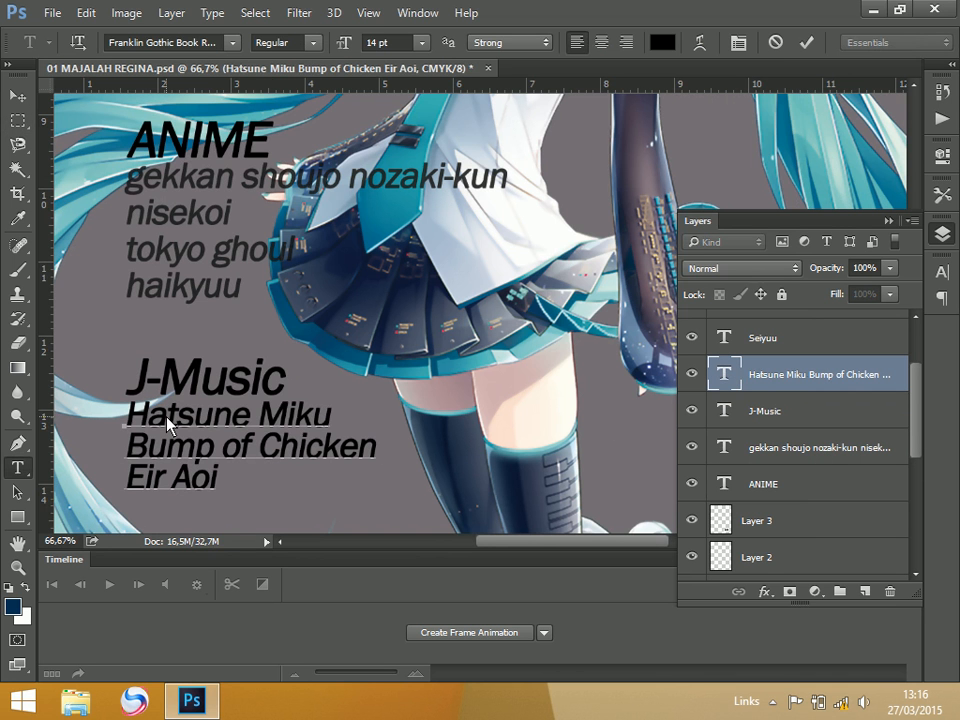
key(BackSpace)
text(h)
key(Right)
key(Right)
key(Right)
key(Right)
key(Right)
key(Right)
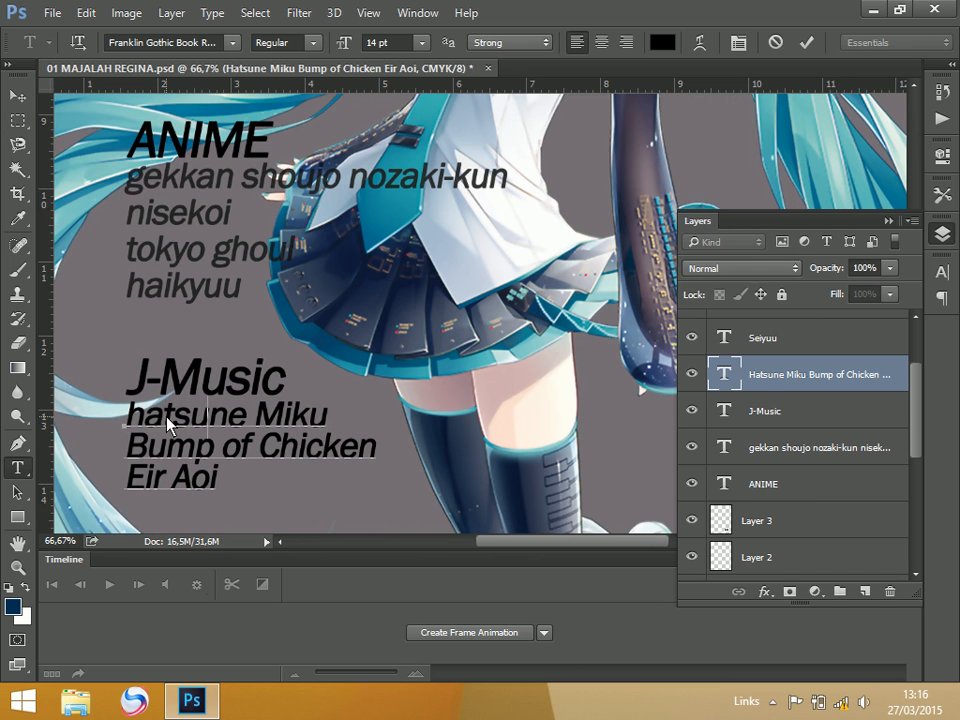
key(Right)
key(Right)
key(BackSpace)
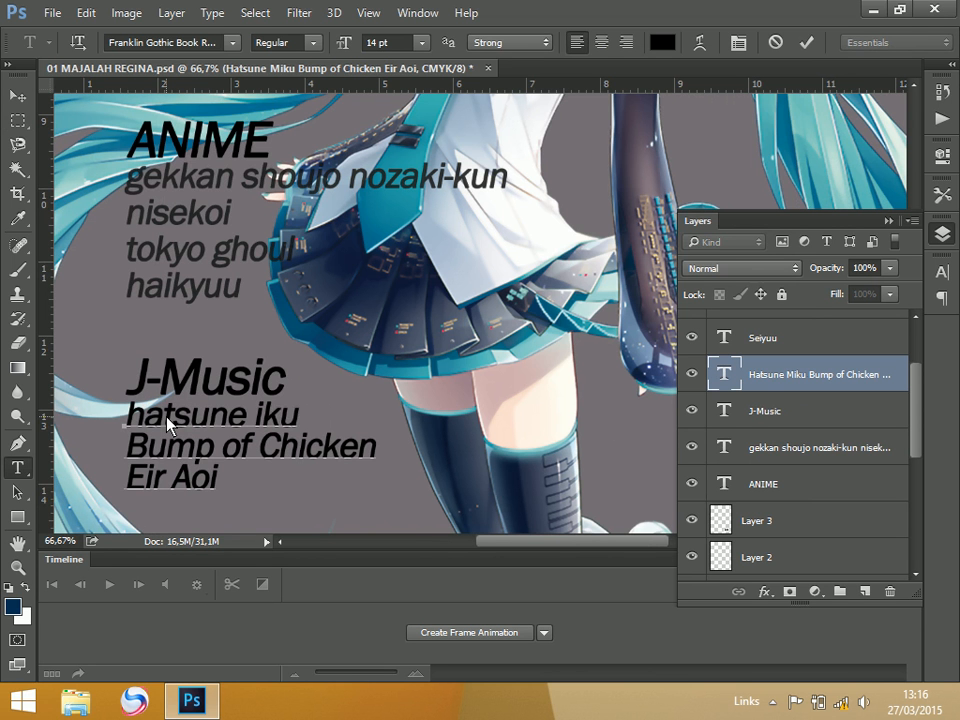
text(m)
Change the capitals in the second line under the J-Music heading to lowercase, making it "bump of chicken".
key(Down)
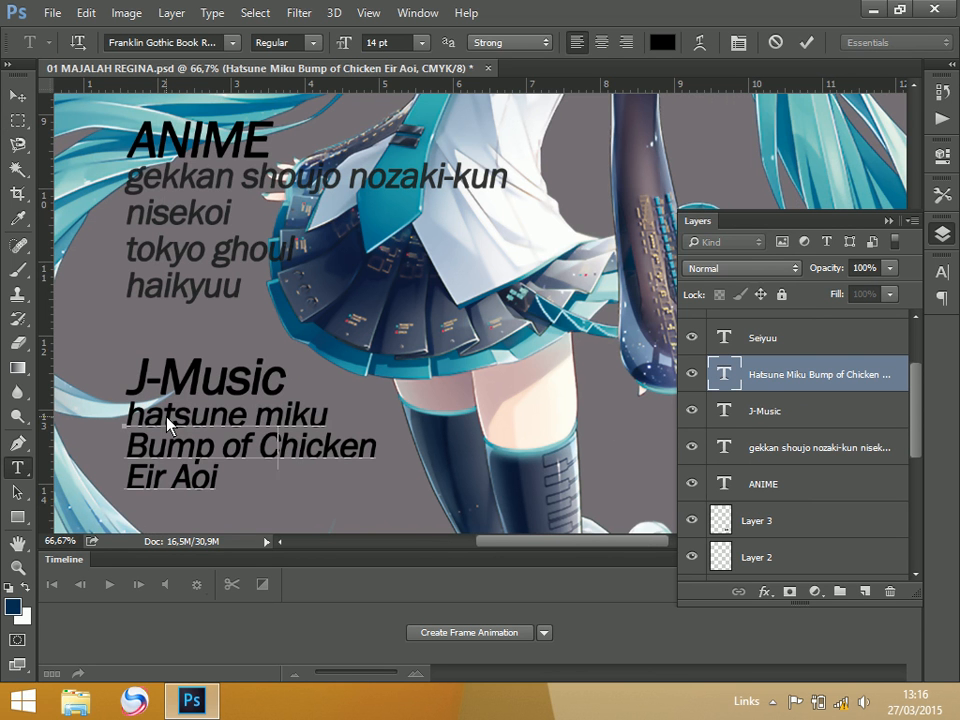
key(Left)
key(Left)
key(Left)
key(Left)
key(Left)
key(Left)
key(Left)
key(BackSpace)
text(b)
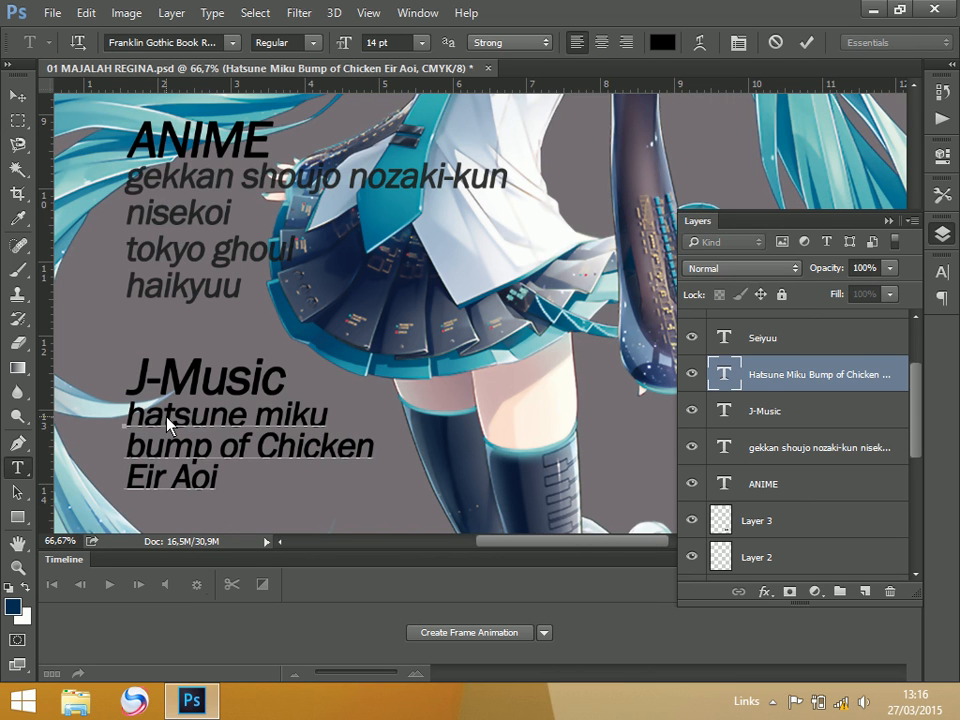
key(Right)
key(Right)
key(Right)
key(Right)
key(Right)
key(Right)
key(Right)
key(BackSpace)
text(c)
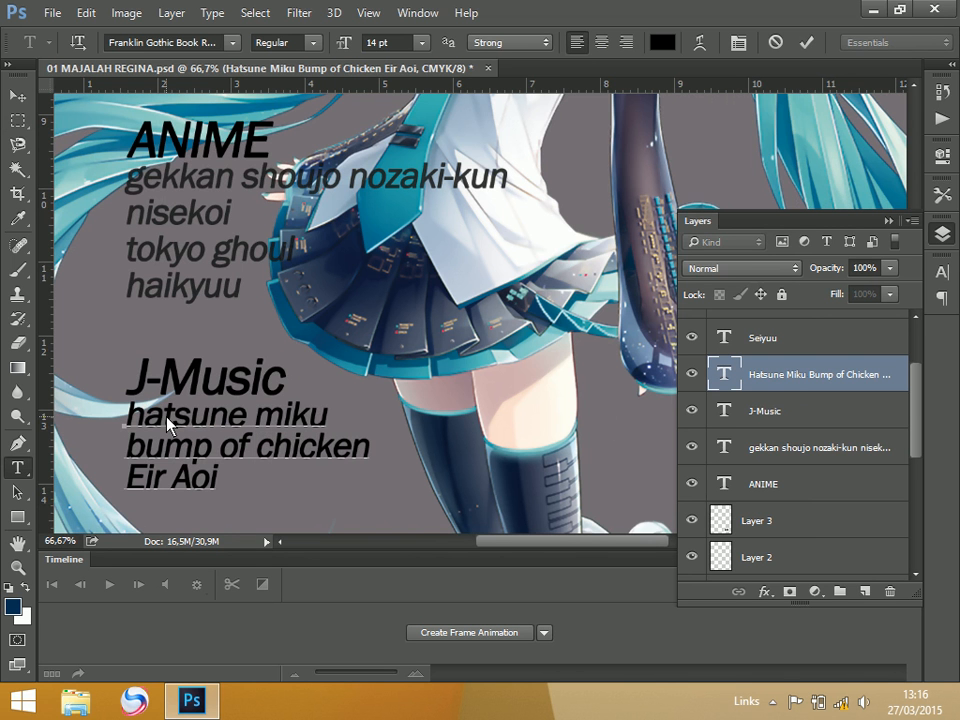
Change the capitals in the last line under the J-Music heading to lowercase, making it "eir aoi", and commit the text edit.
key(Down)
key(Left)
key(Left)
key(Left)
key(Left)
key(BackSpace)
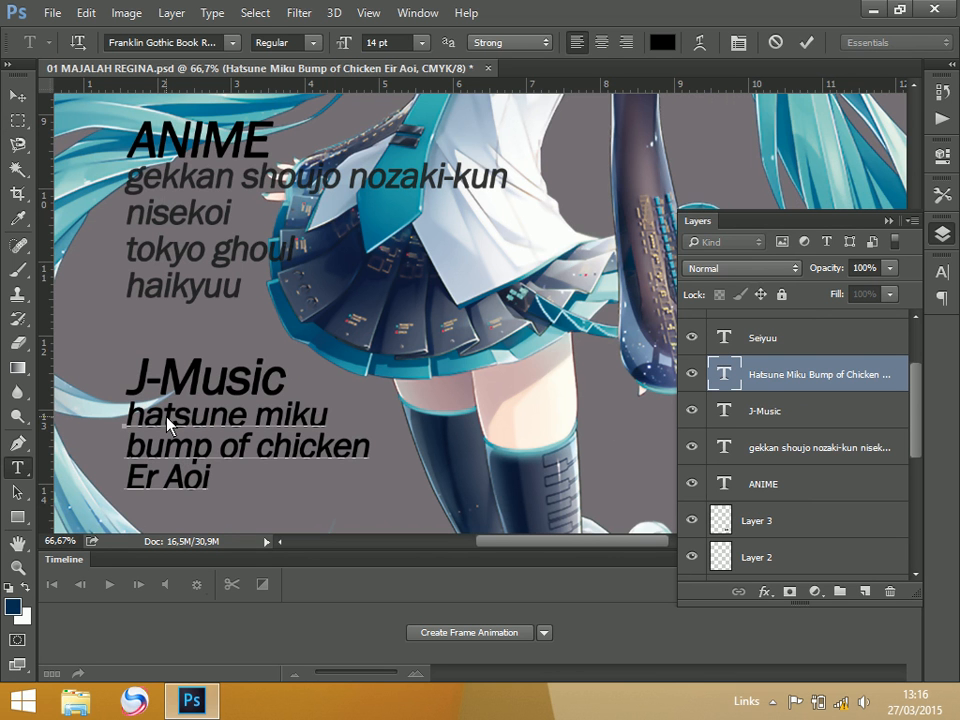
key(ctrl+z)
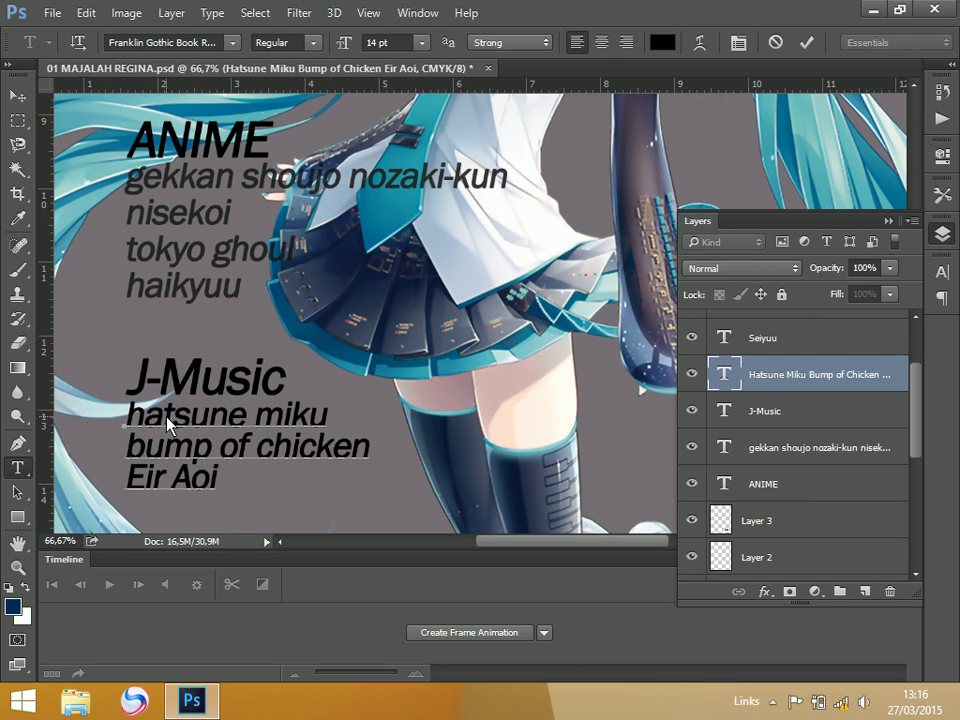
key(Home)
key(shift+Right)
text(e)
key(Right)
key(Right)
key(Right)
key(Right)
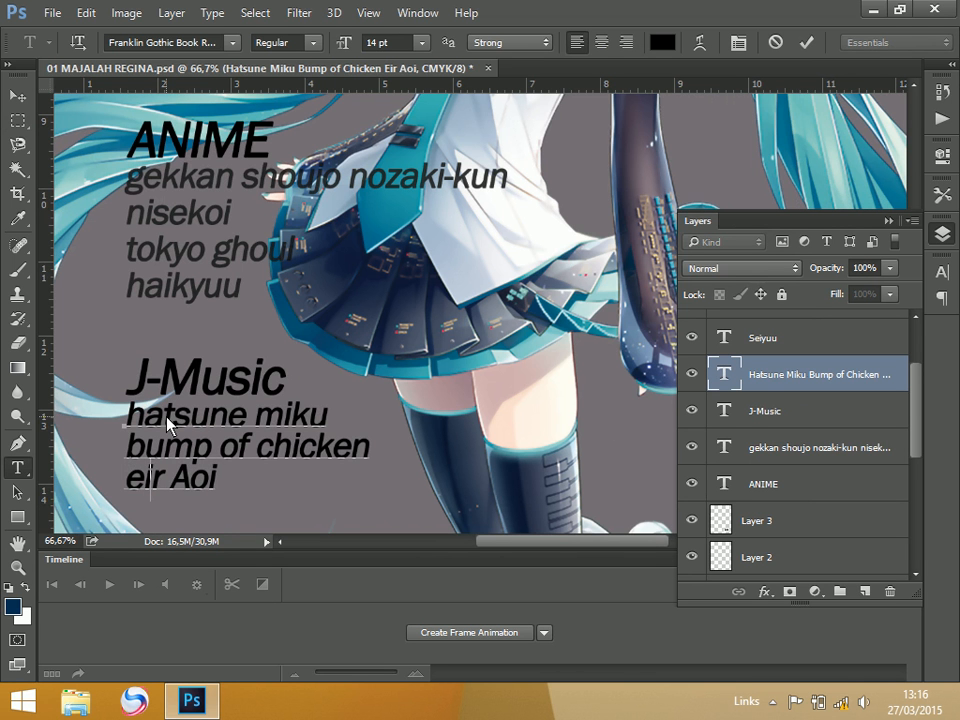
key(BackSpace)
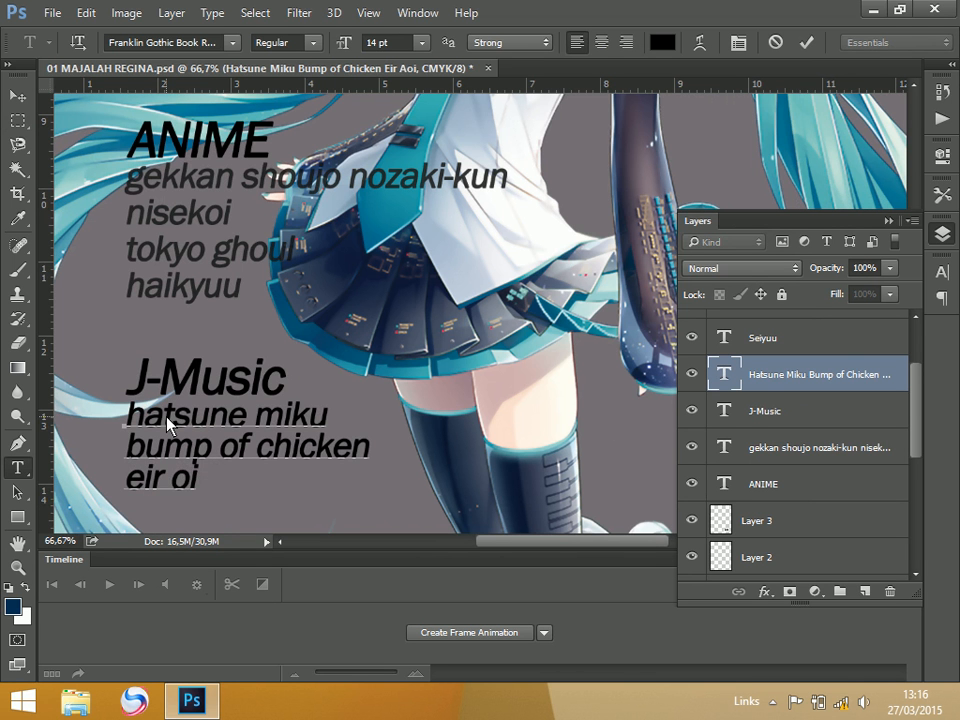
text(a)
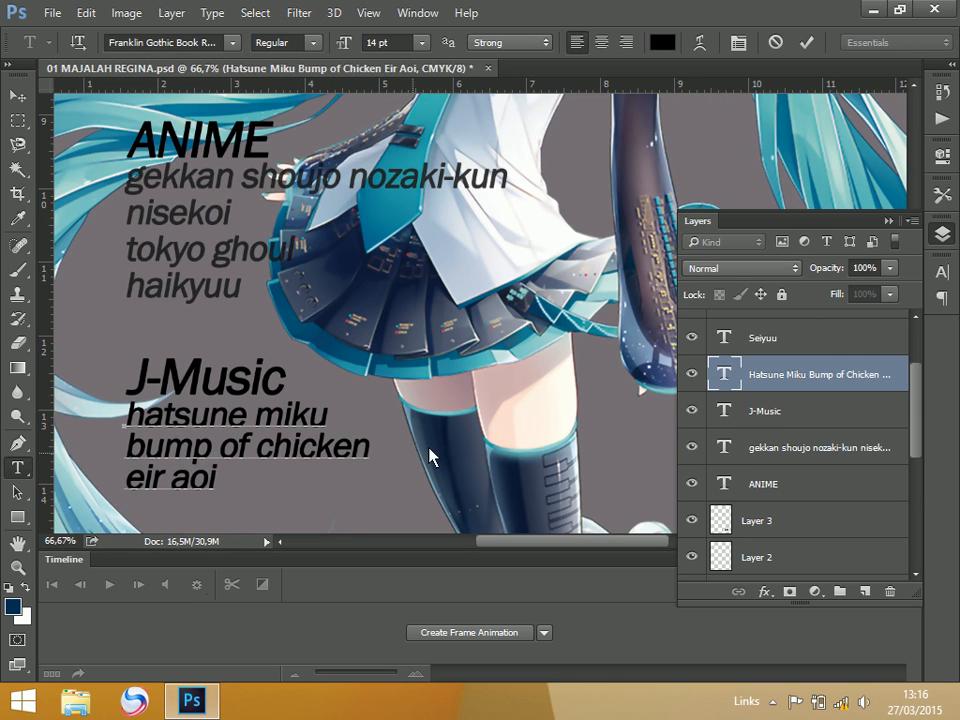
click(805, 411)
key(m)
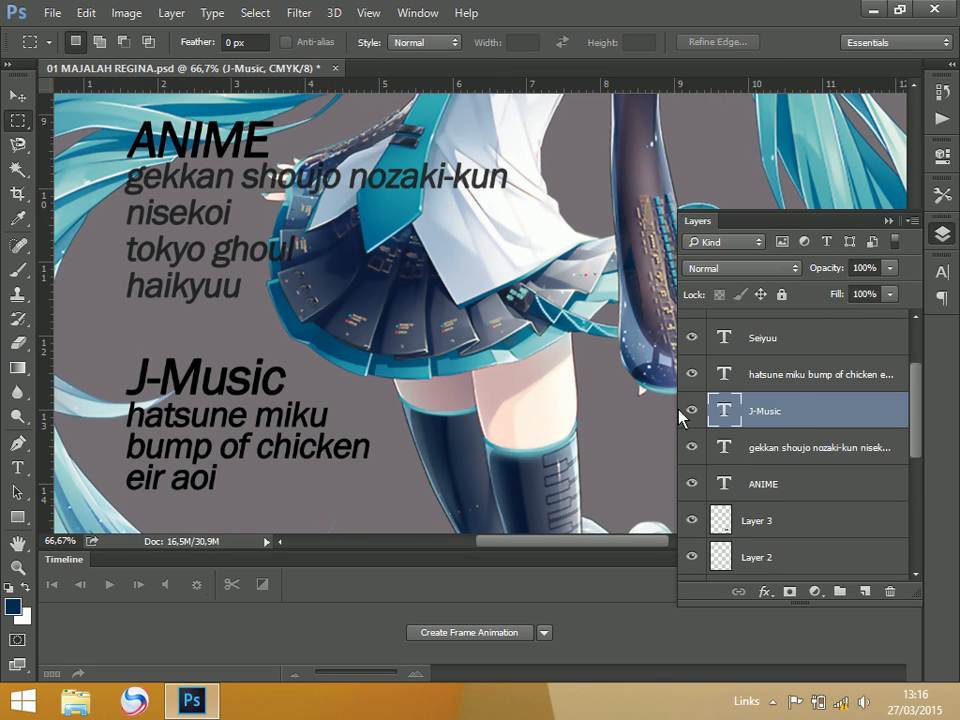
drag(444, 407, 463, 268)
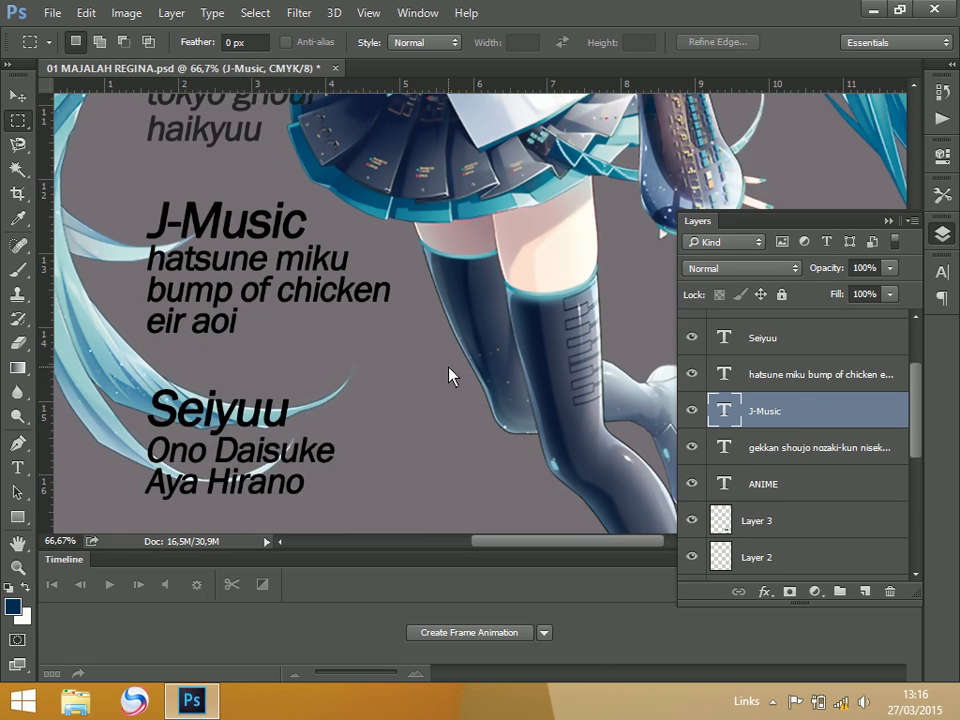
scroll(449, 375, down, 4)
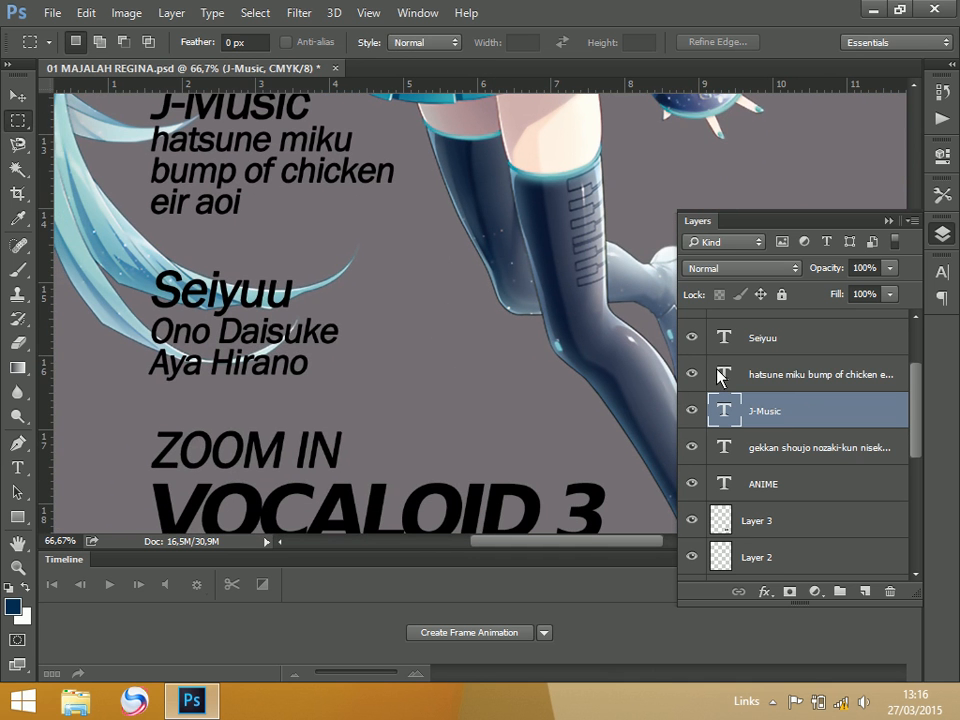
drag(917, 446, 924, 398)
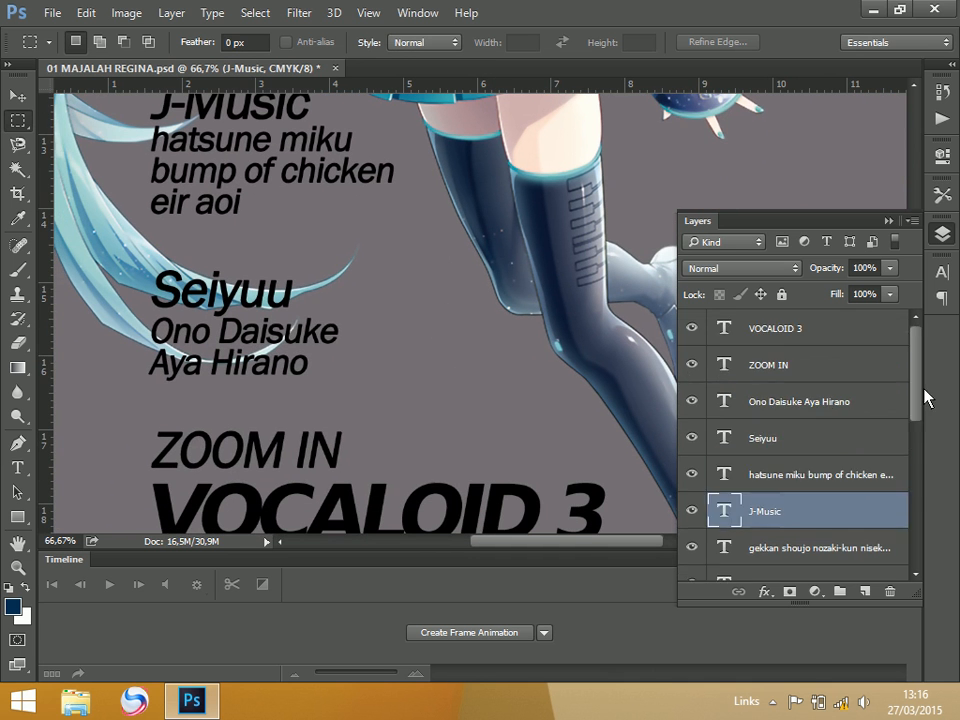
double_click(725, 409)
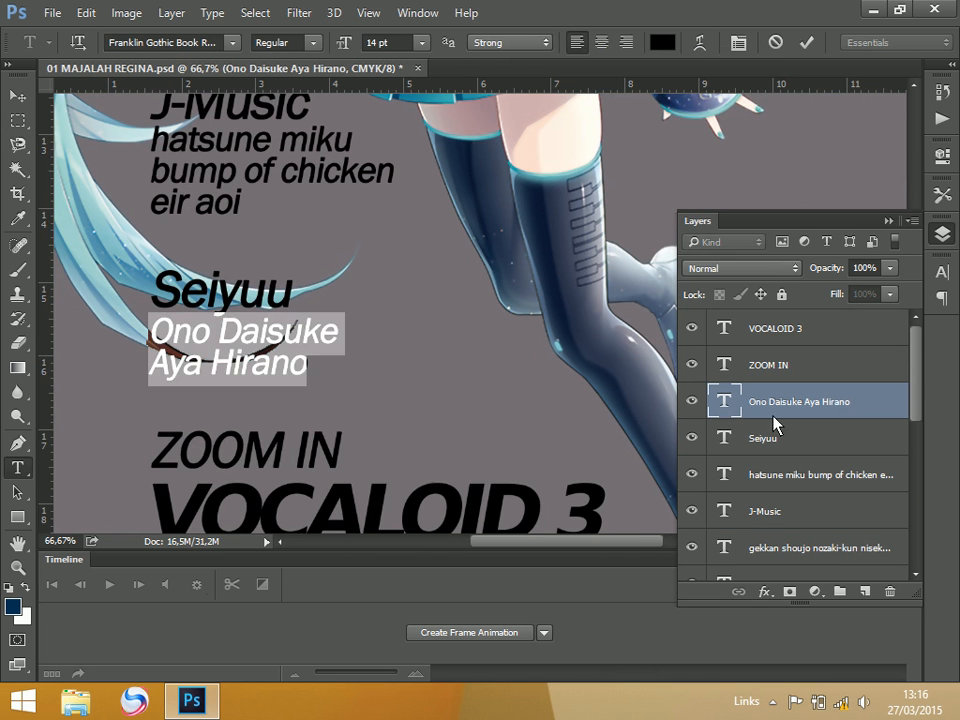
key(Escape)
key(m)
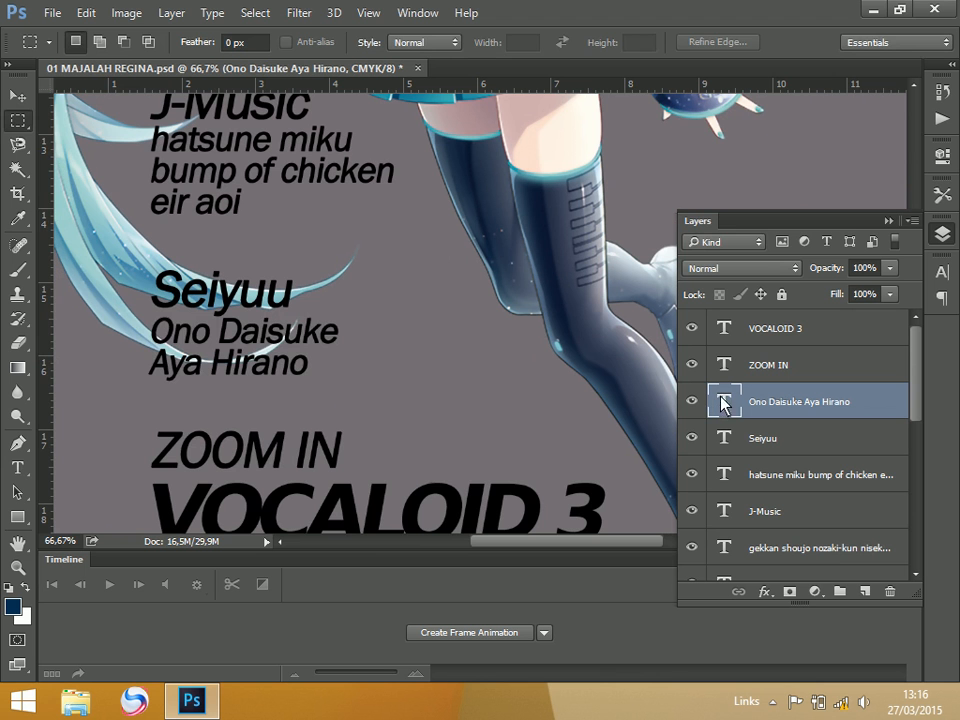
double_click(722, 410)
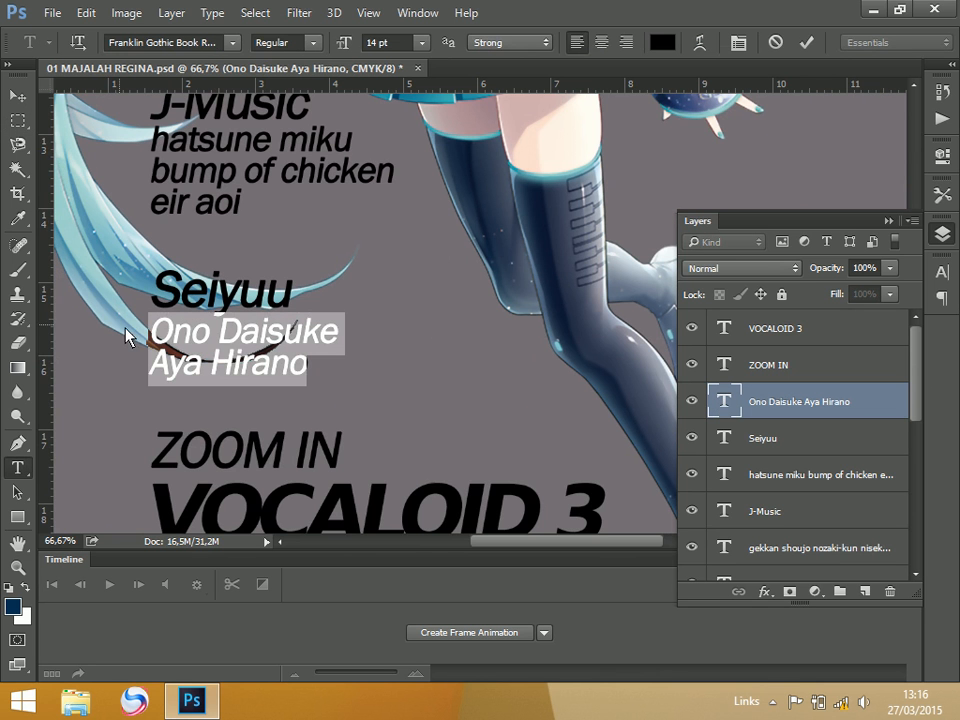
click(19, 98)
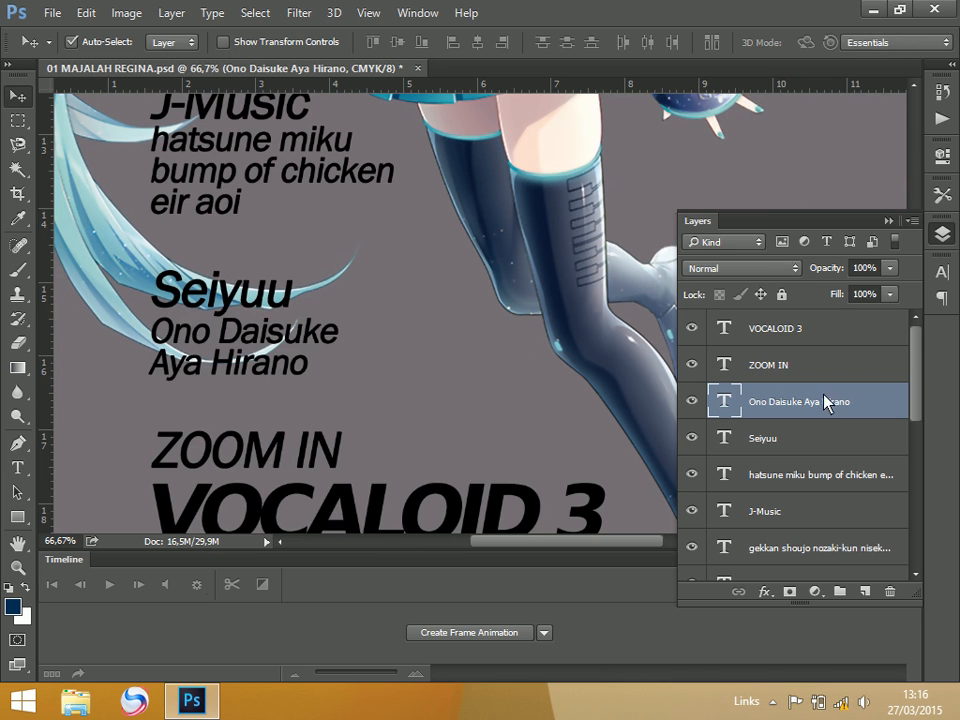
Change the capitals in the first line under the Seiyuu heading to lowercase, making it "ono daisuke".
double_click(725, 404)
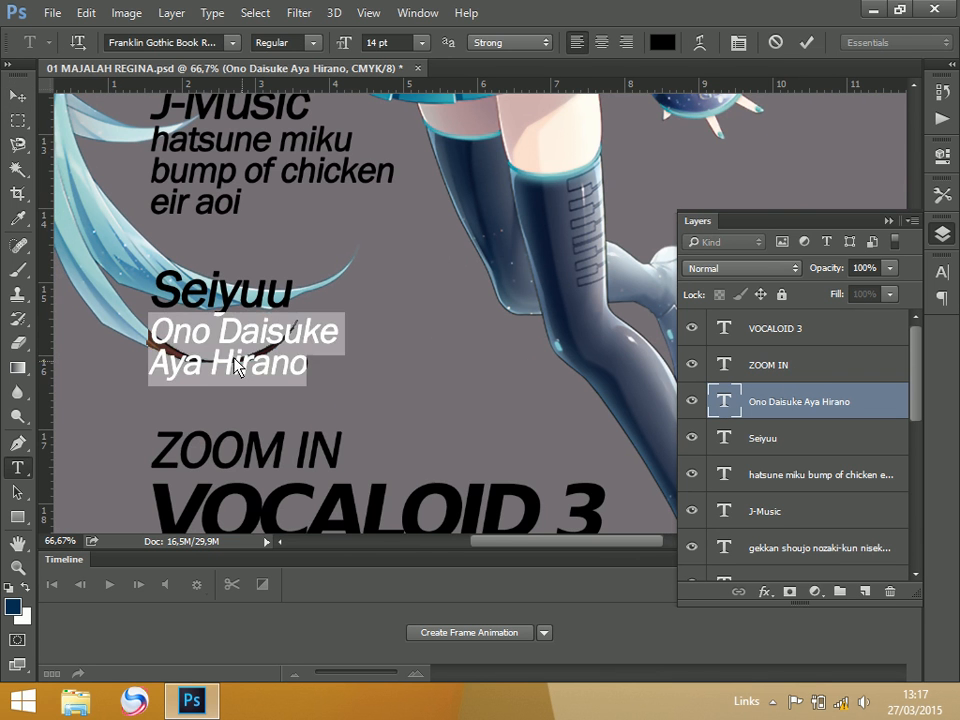
click(153, 343)
key(shift+Right)
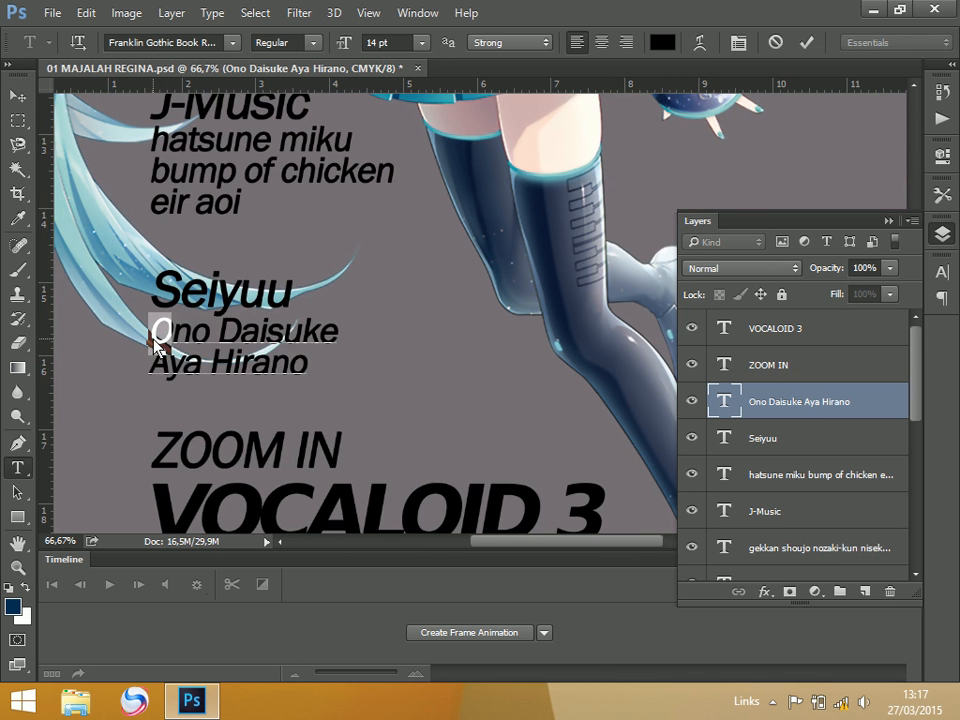
text(o)
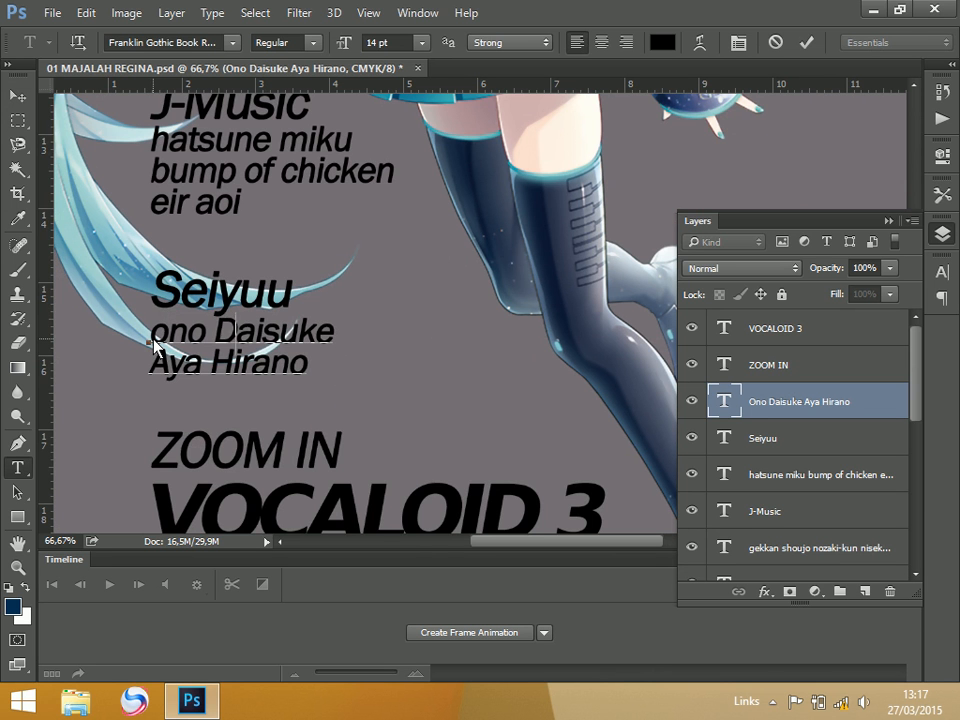
key(Right)
key(Right)
key(Right)
key(Delete)
text(d)
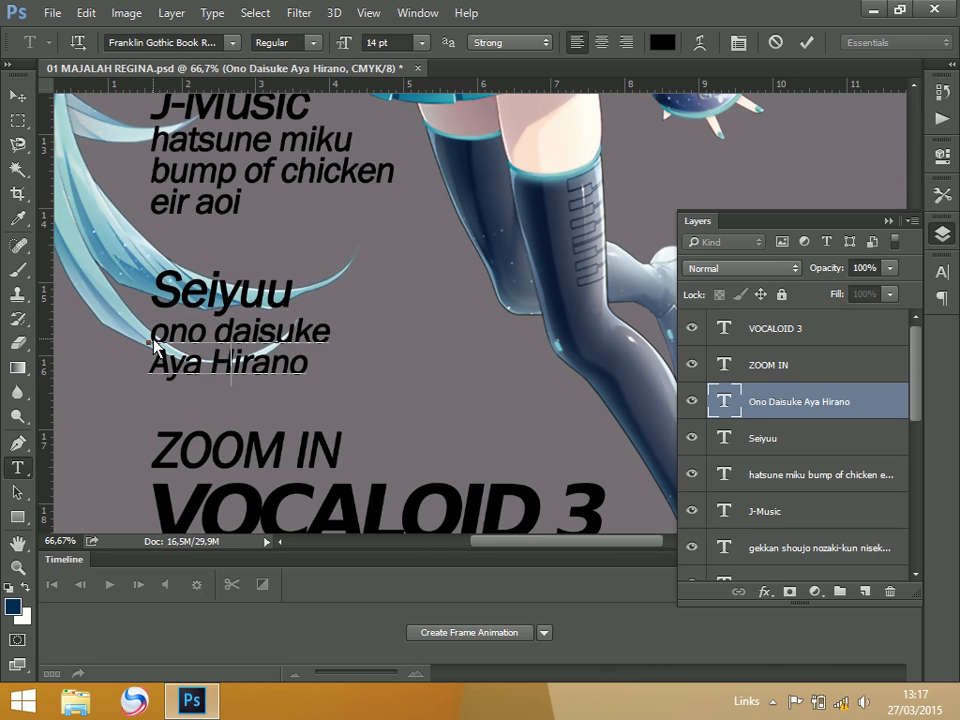
Change the capitals in the second line under the Seiyuu heading to lowercase, making it "aya hirano", and commit the text edit.
key(Left)
key(Left)
key(Delete)
text(a)
key(Right)
key(Right)
key(Right)
key(Delete)
text(h)
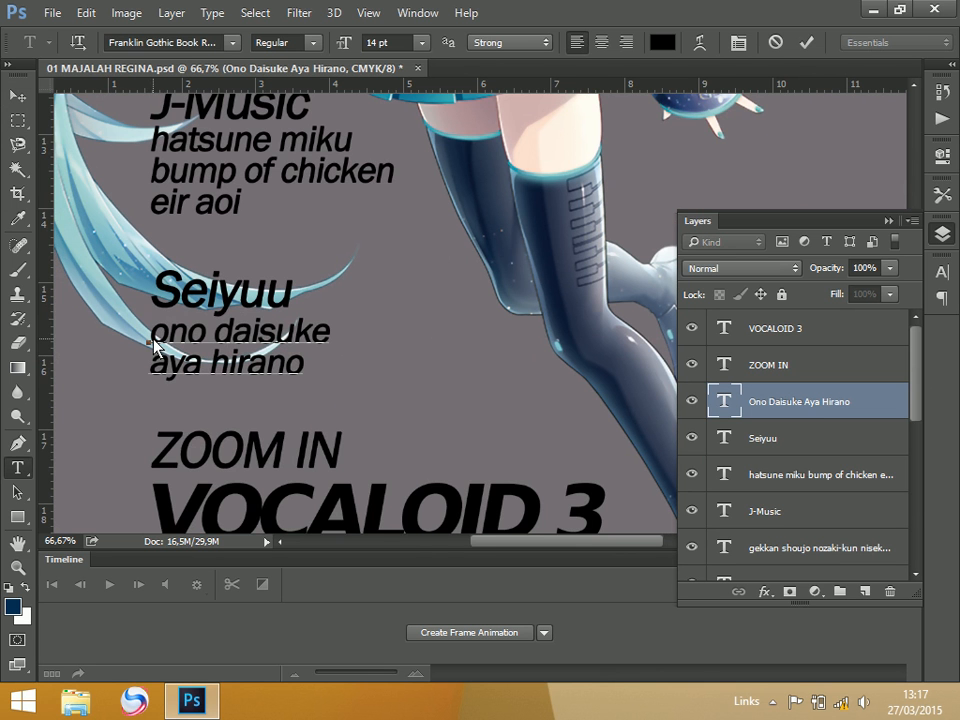
click(825, 383)
key(v)
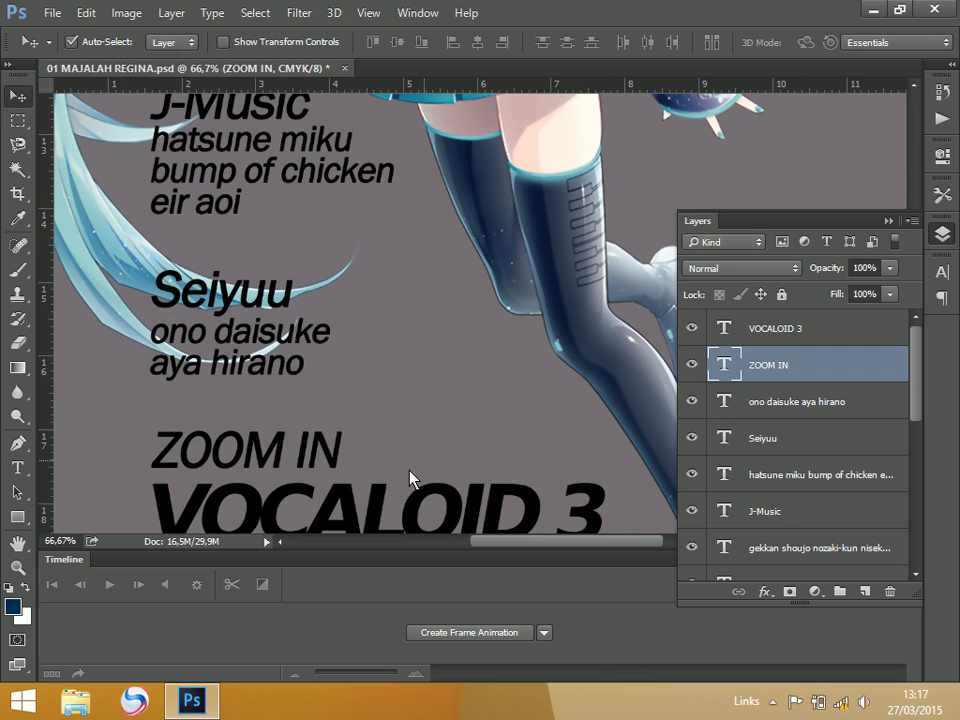
Examine how the black article lists read against the artwork across the whole cover, and look through the layer stack.
scroll(379, 386, down, 3)
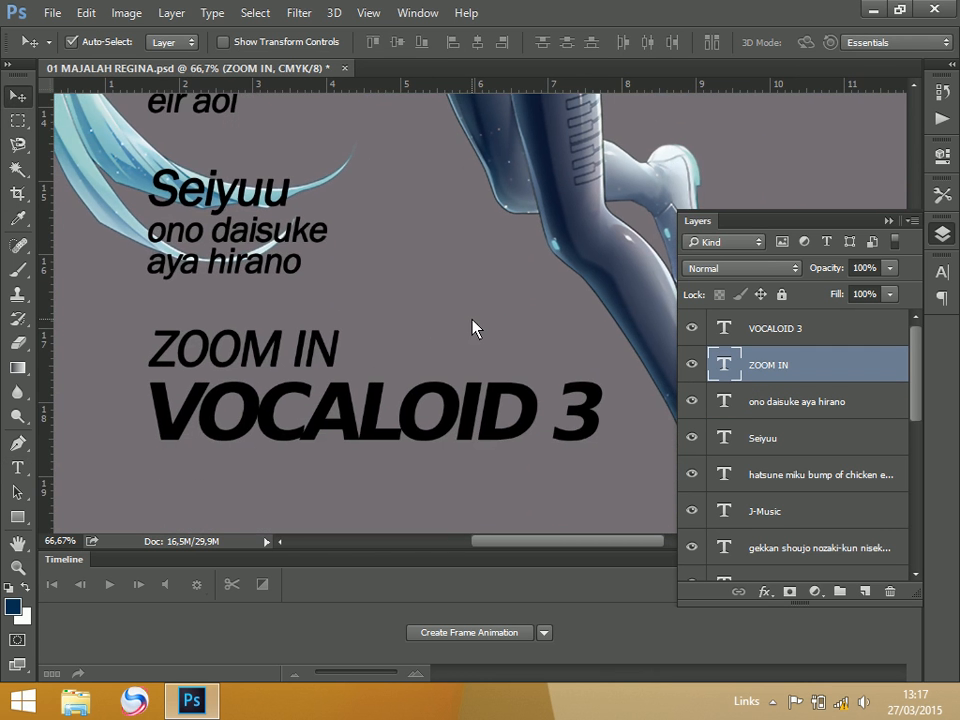
key(ctrl+0)
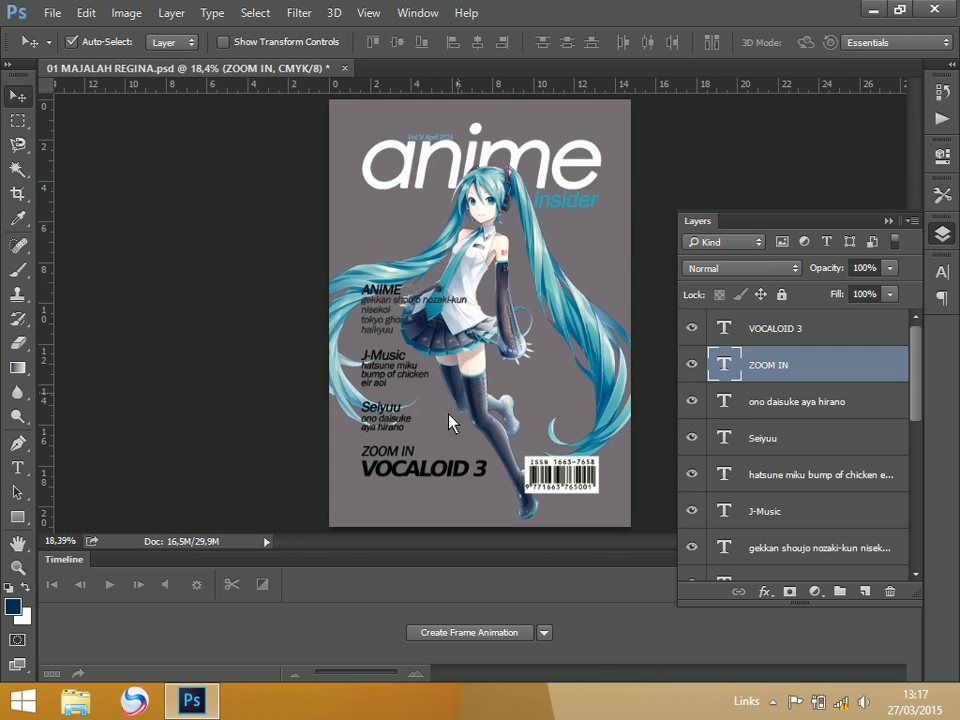
key(ctrl+plus)
key(ctrl+plus)
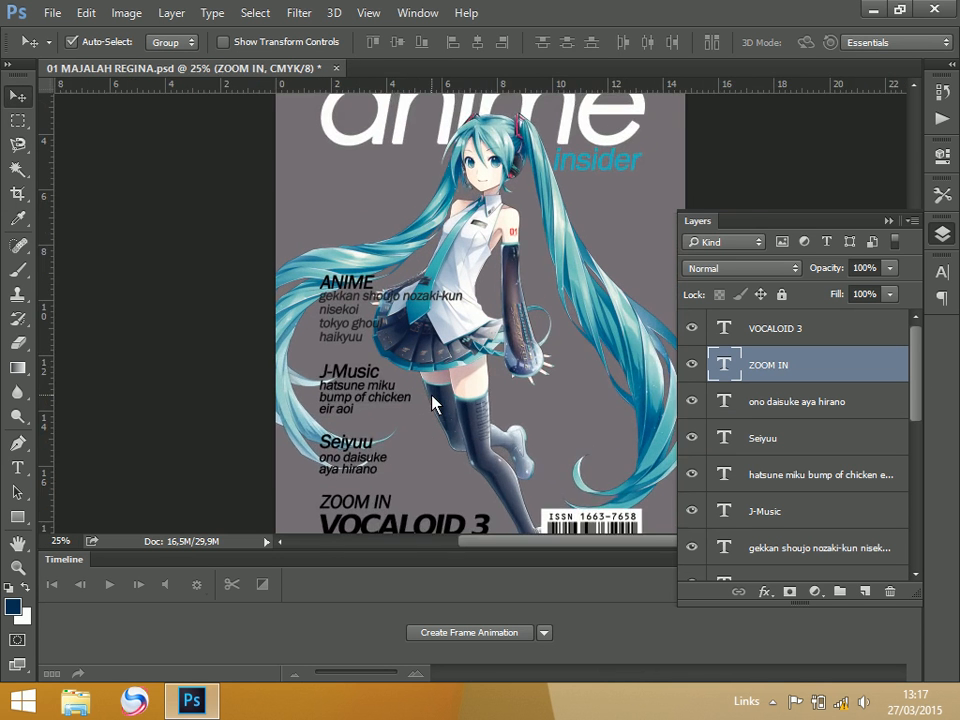
drag(424, 407, 447, 292)
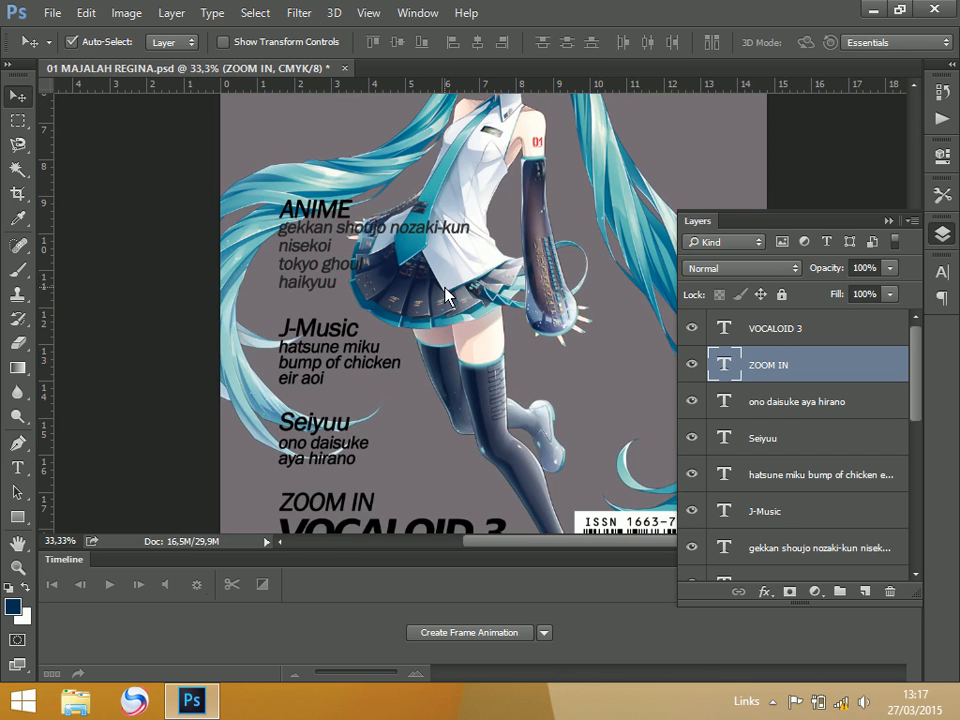
scroll(356, 180, up, 3)
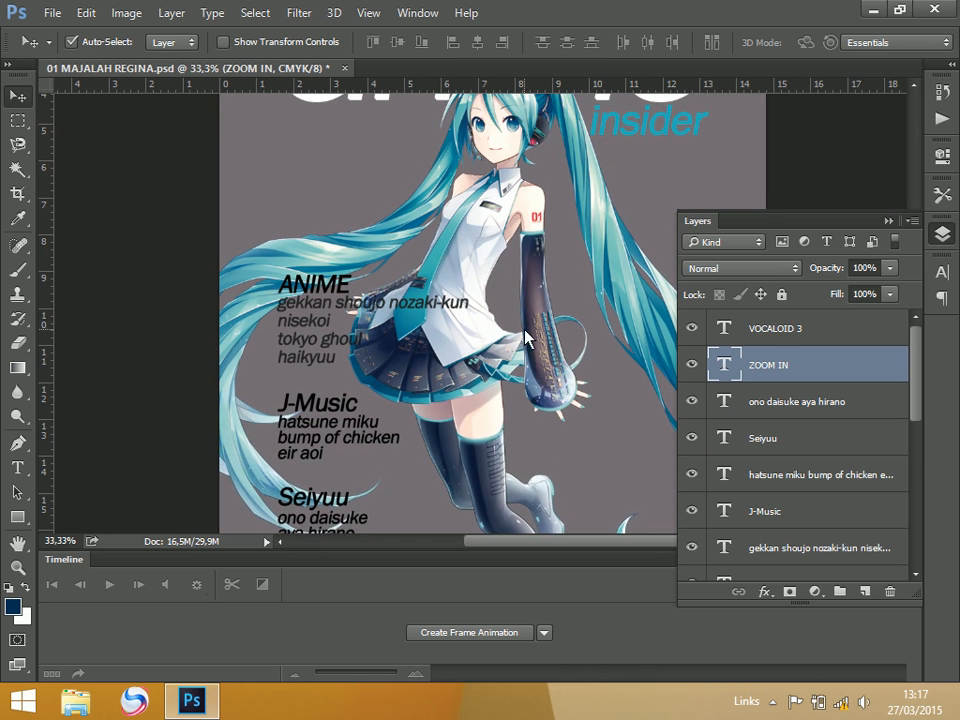
scroll(394, 218, down, 2)
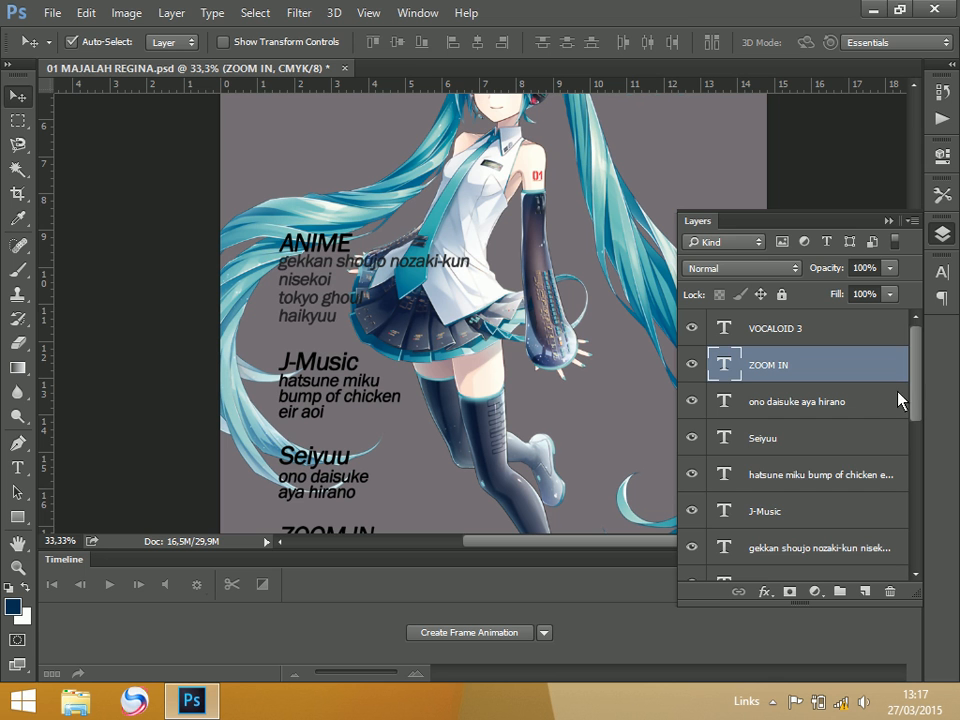
drag(917, 414, 912, 473)
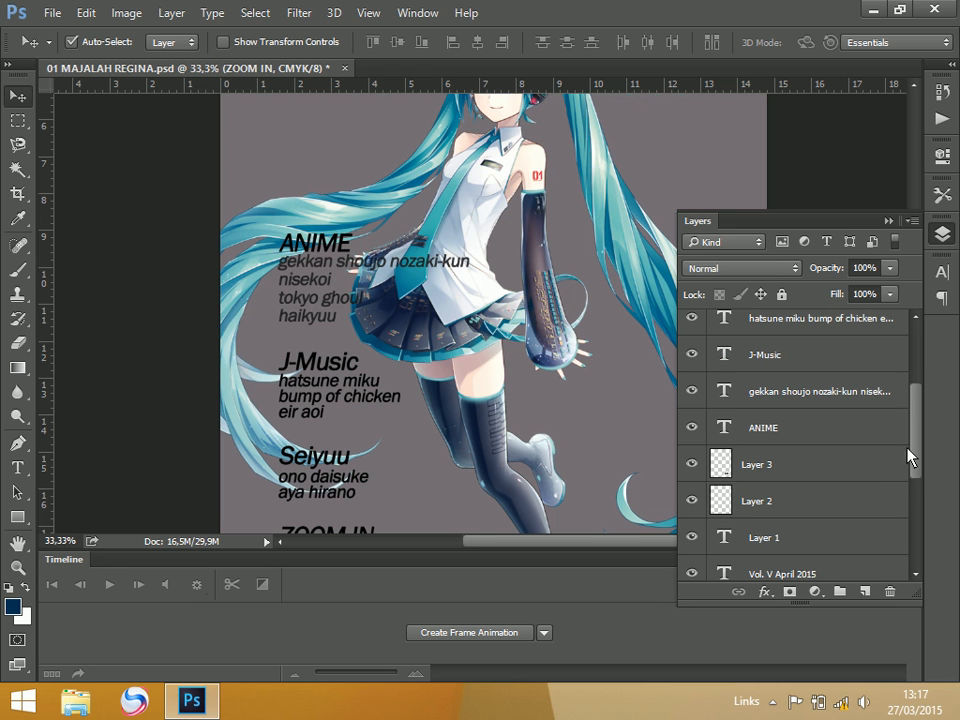
drag(912, 457, 914, 398)
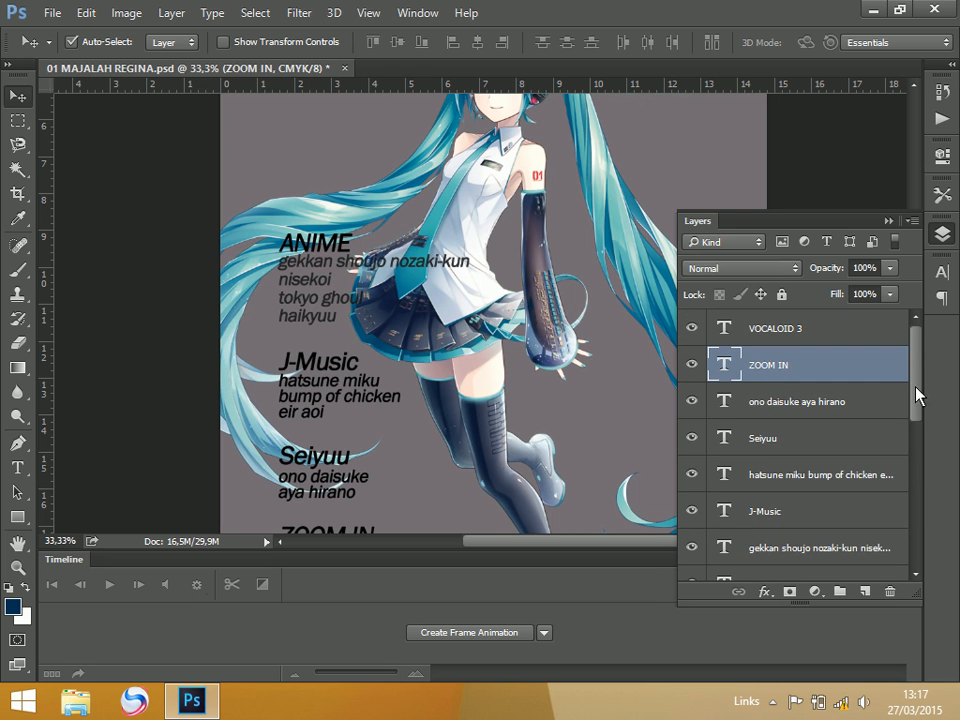
Recolor the entries under the ANIME heading to white and commit the text edit.
double_click(727, 546)
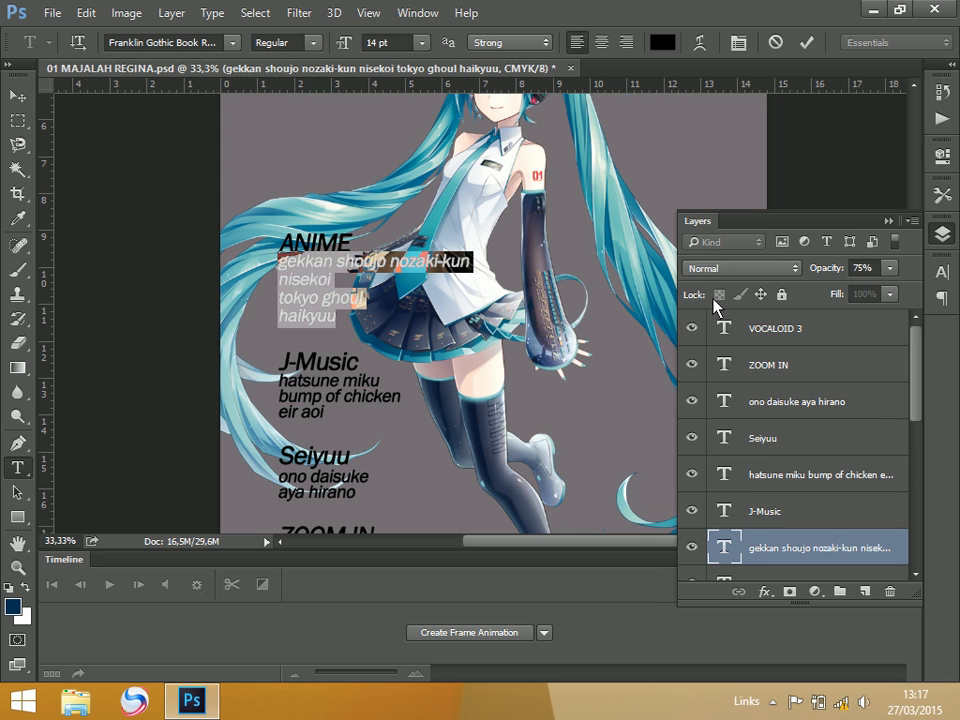
click(25, 589)
click(799, 514)
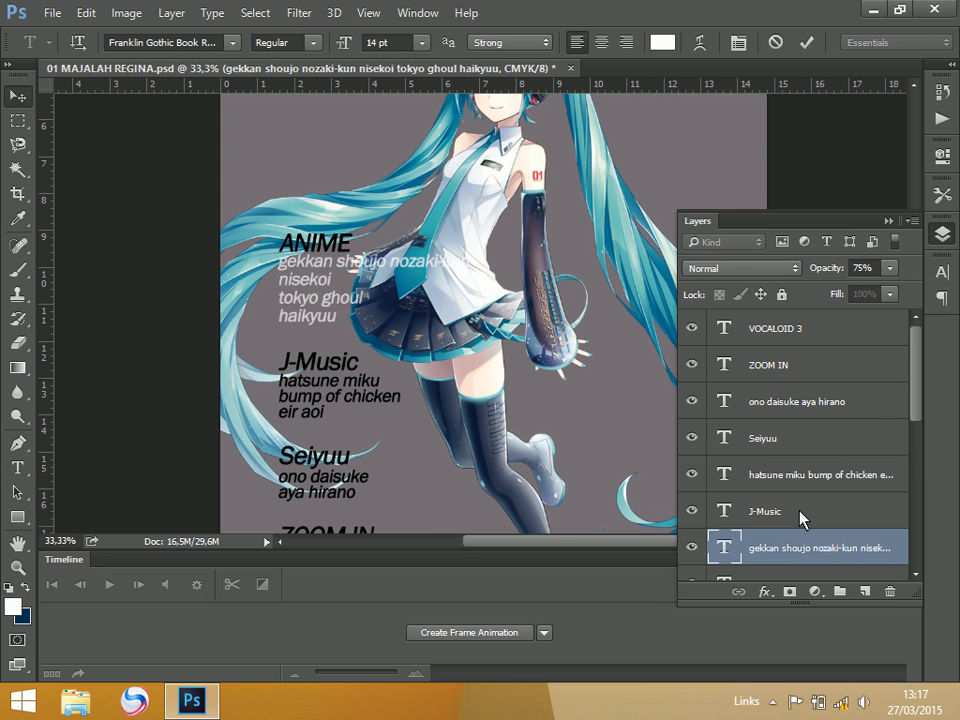
click(799, 514)
key(v)
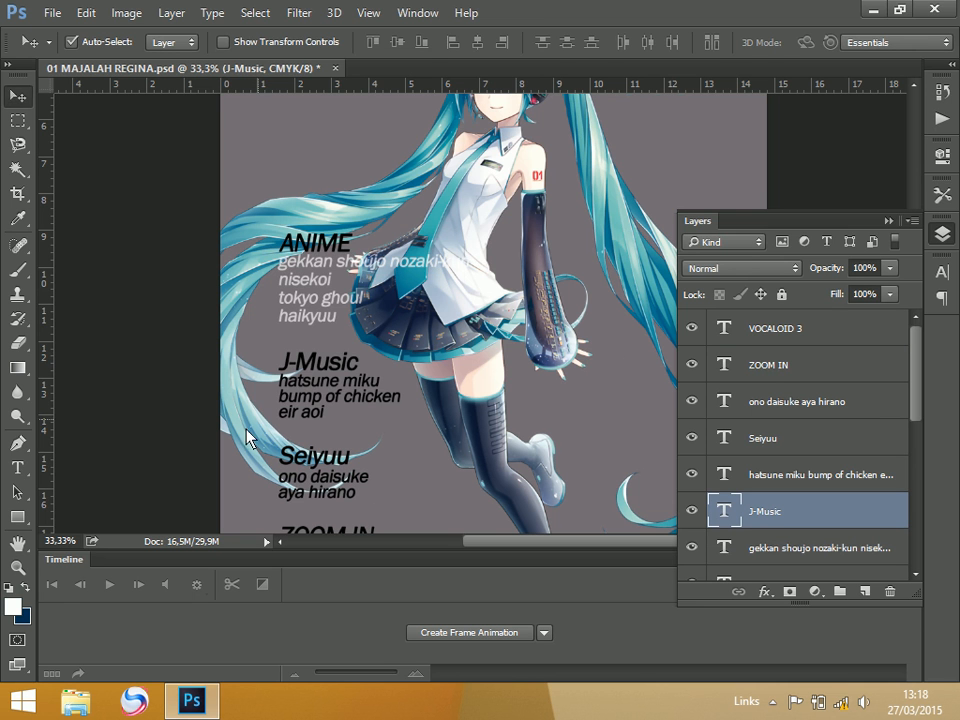
Raise the opacity of the text layer with the ANIME list entries to 100%.
double_click(722, 510)
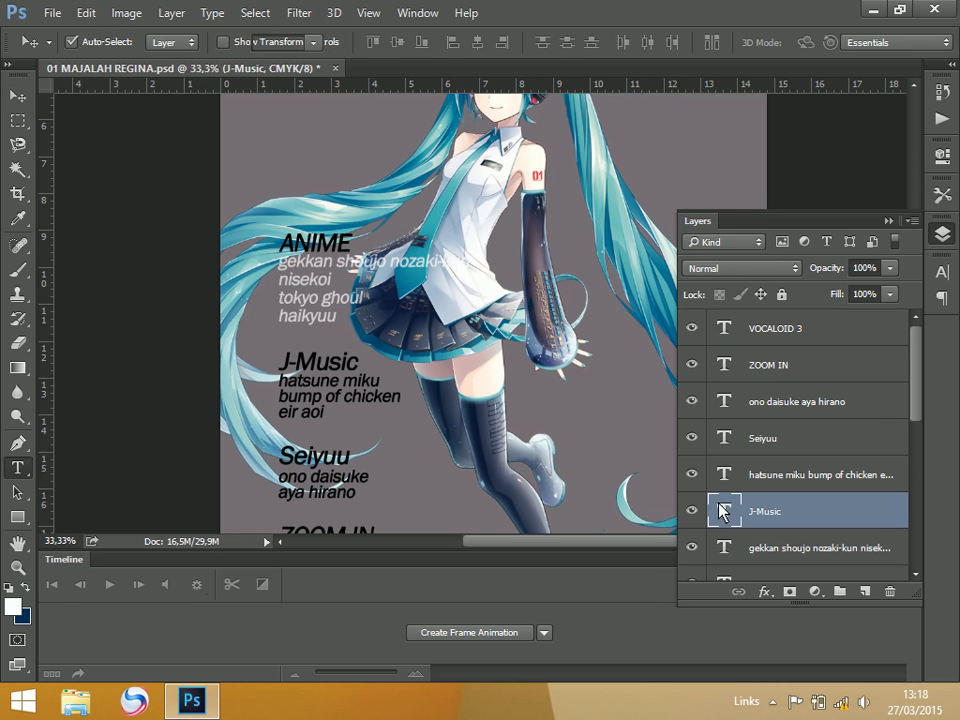
click(722, 548)
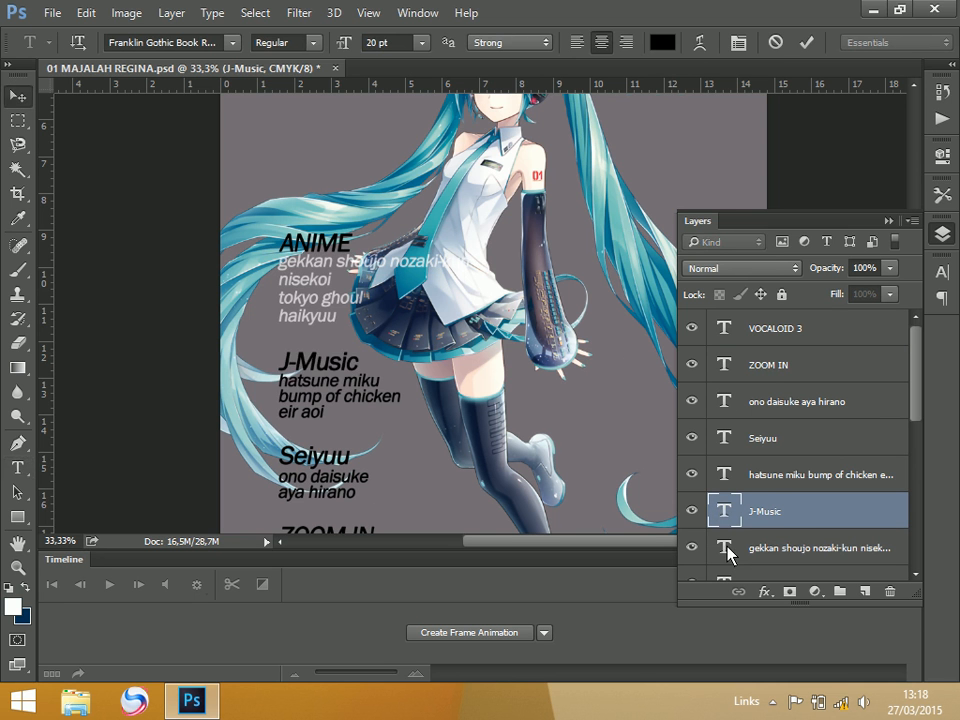
double_click(726, 549)
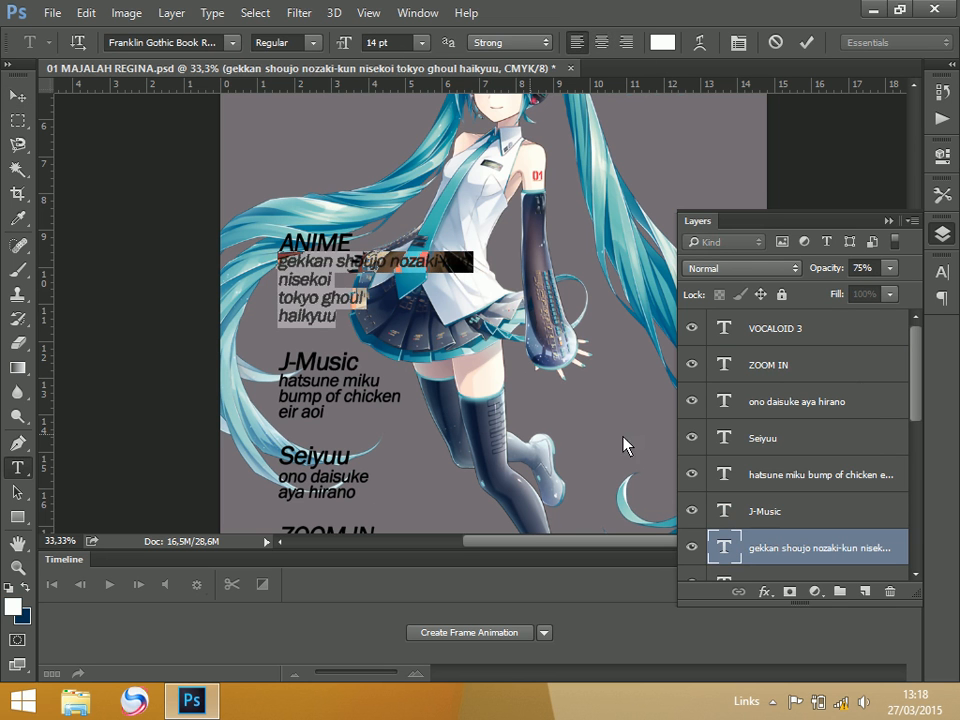
click(891, 267)
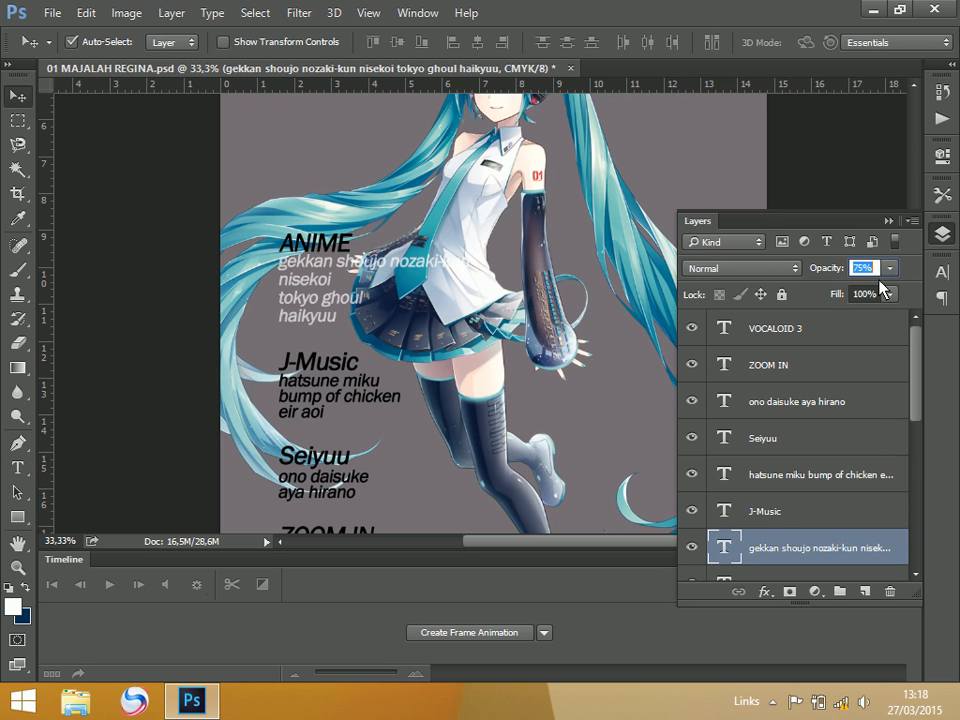
click(889, 268)
drag(893, 293, 928, 281)
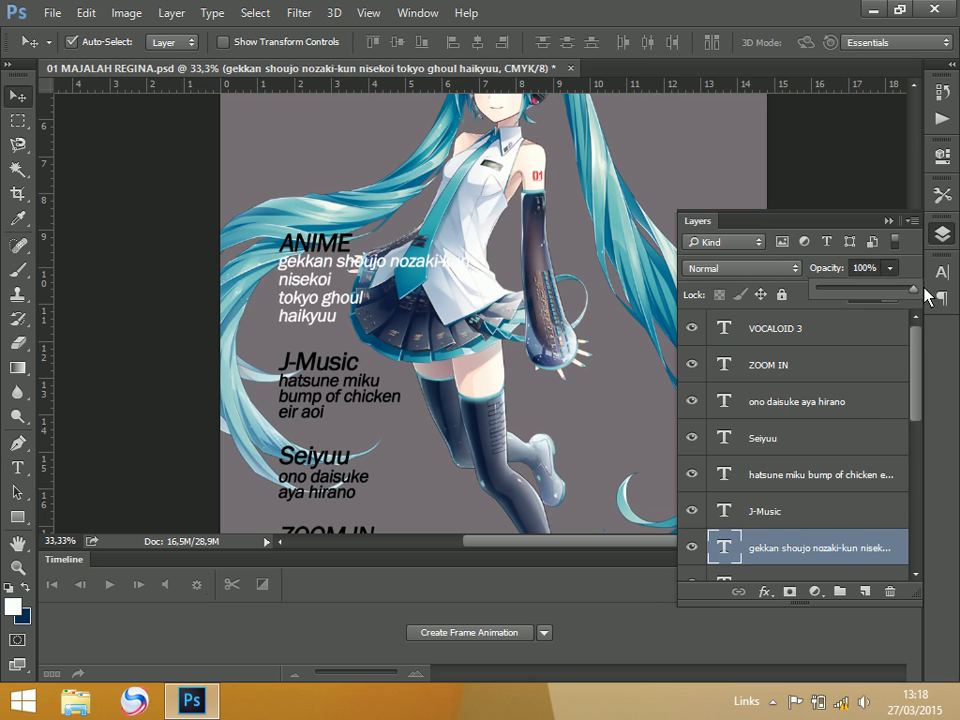
click(857, 343)
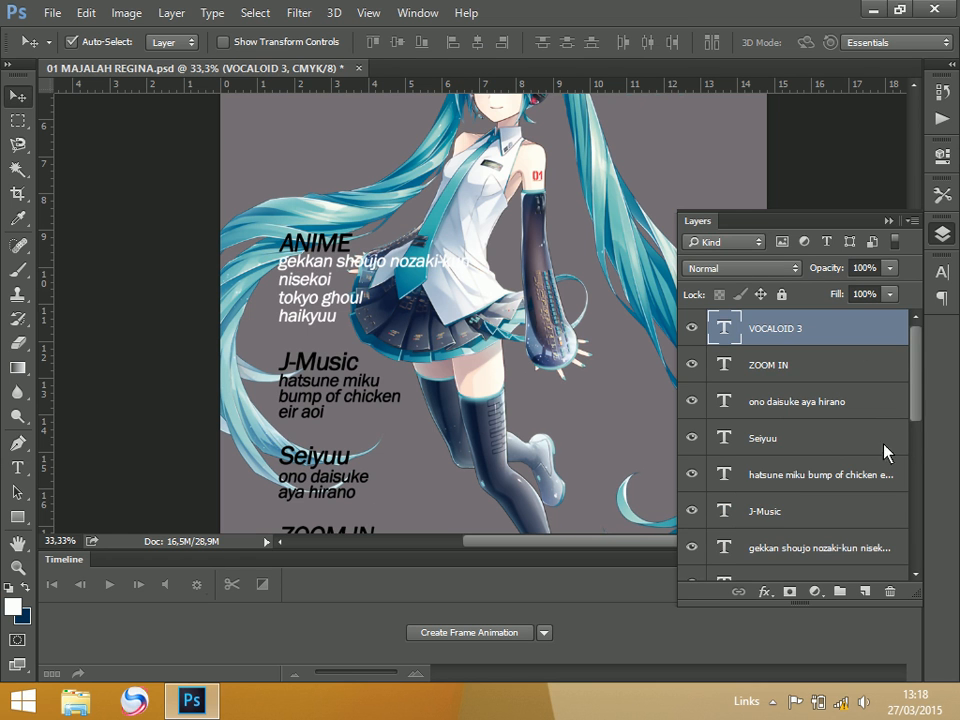
Set the text color of the ANIME heading to white.
drag(920, 408, 917, 448)
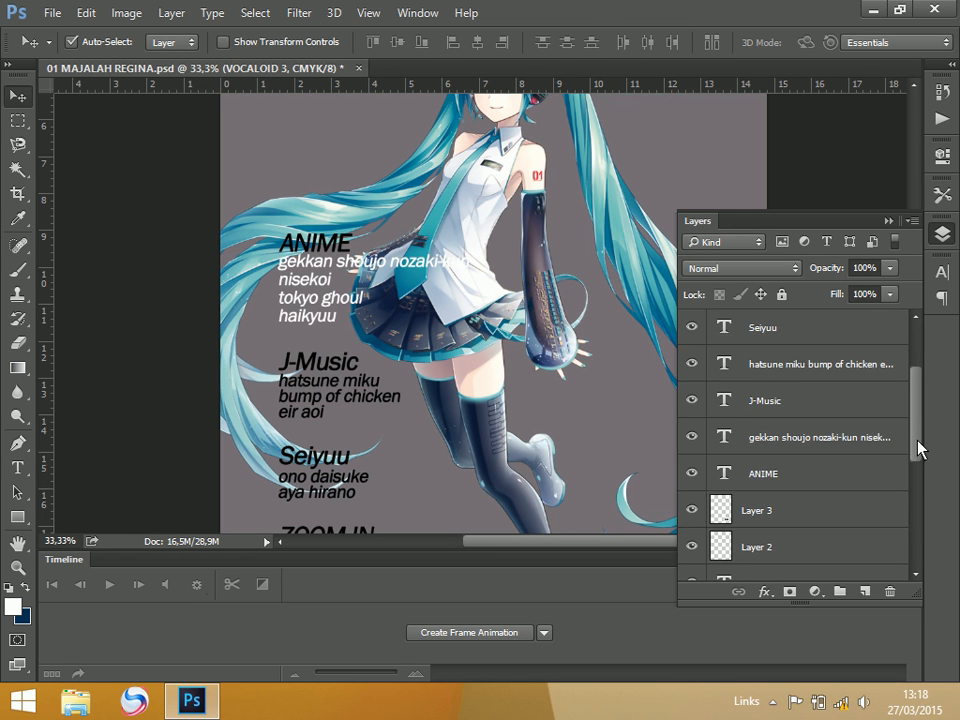
double_click(726, 476)
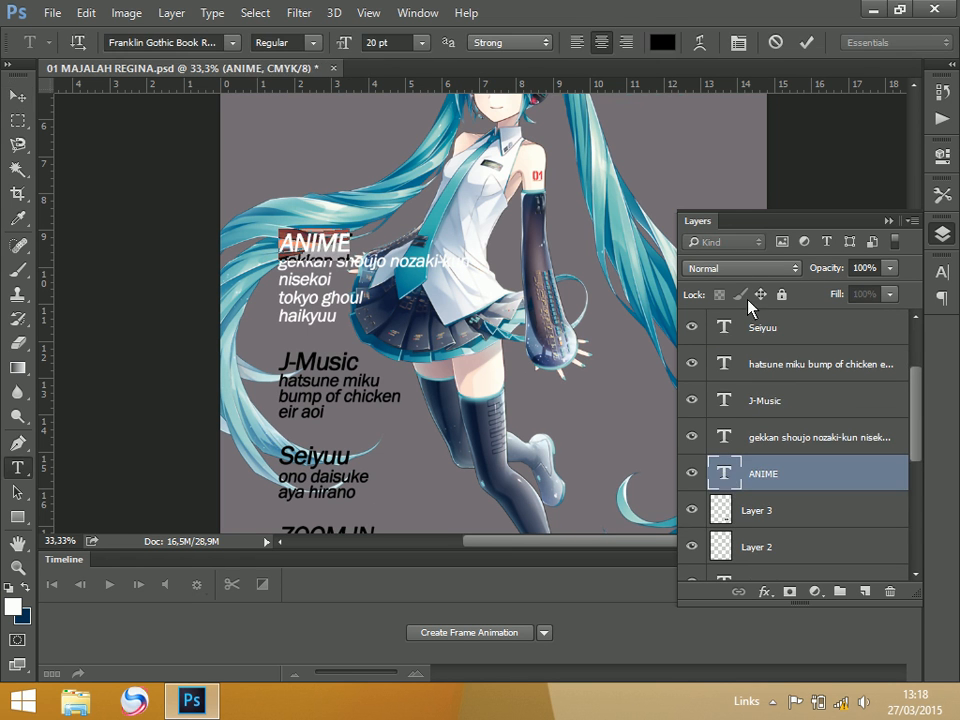
click(662, 42)
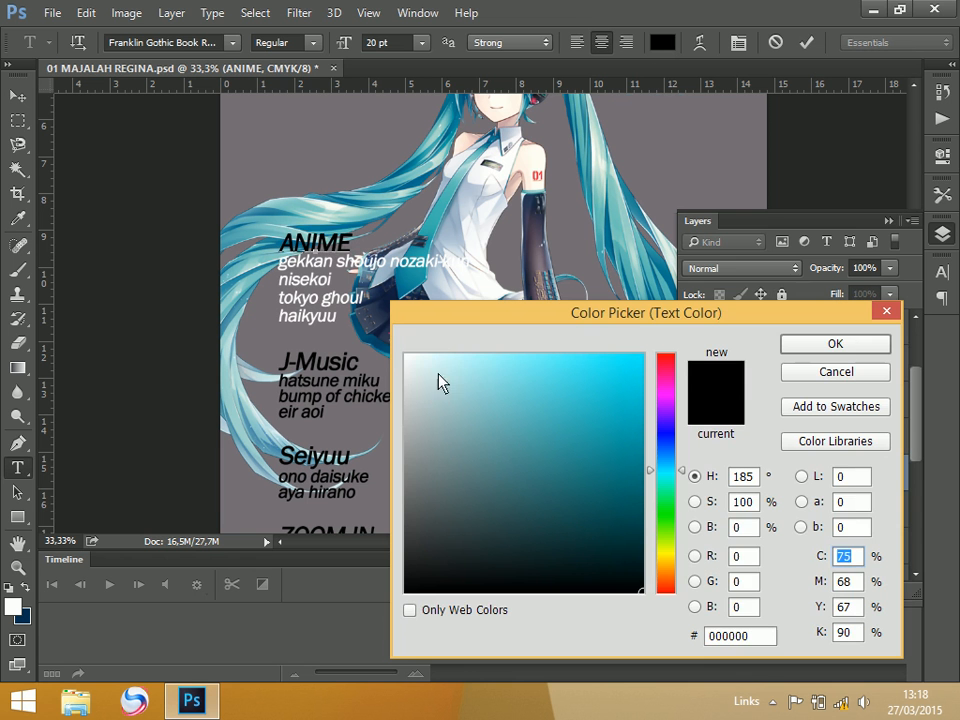
click(404, 354)
click(845, 346)
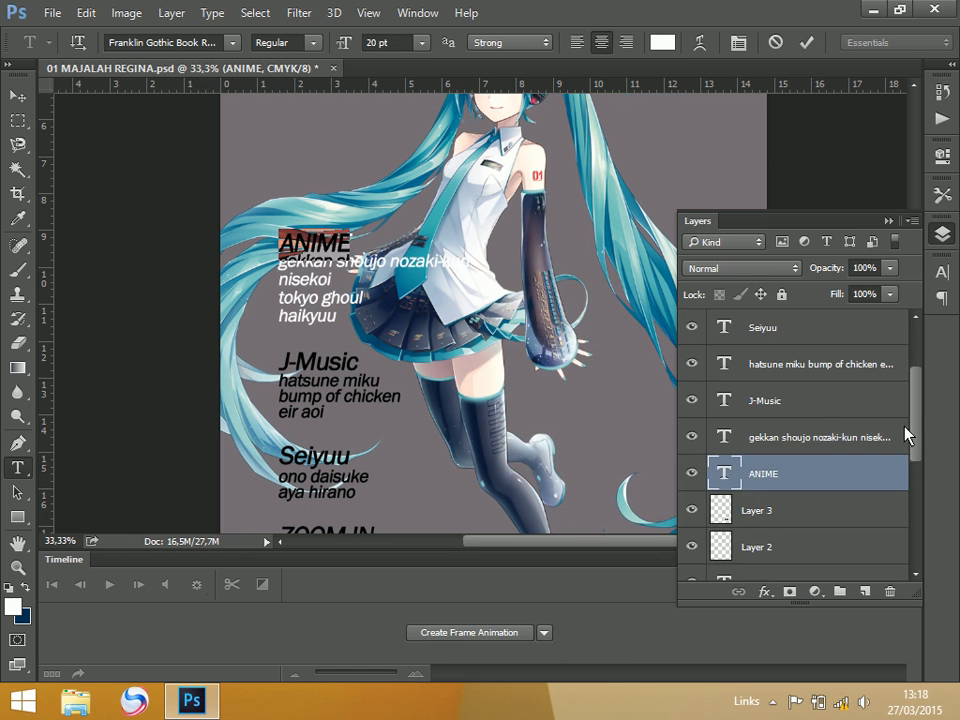
Set the text color of the J-Music heading to white and commit the text edit.
scroll(905, 433, up, 1)
click(724, 458)
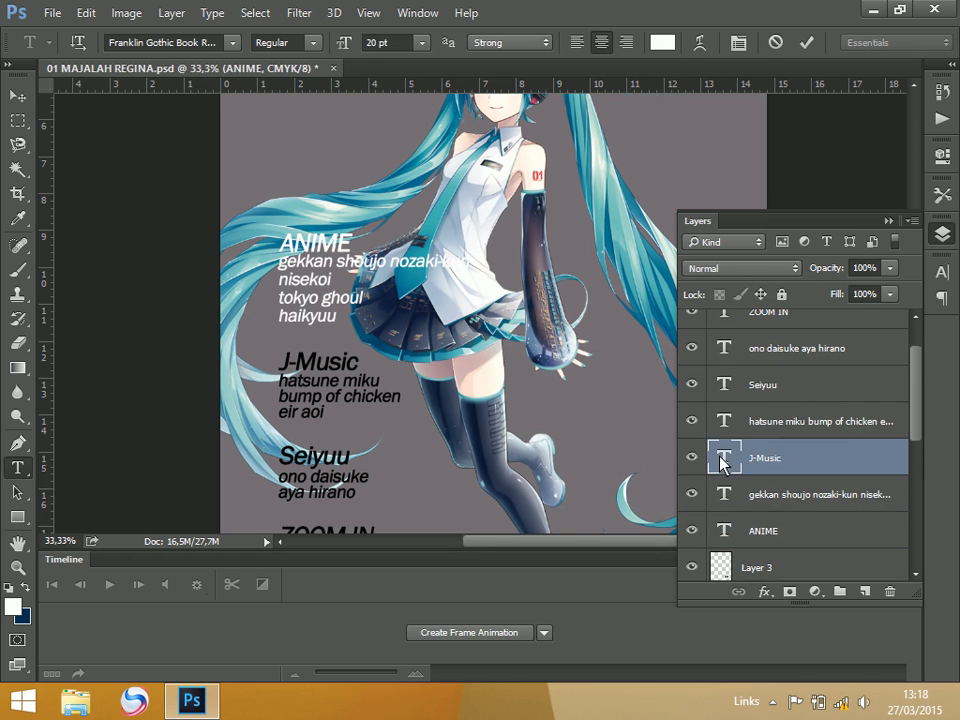
double_click(724, 458)
click(661, 42)
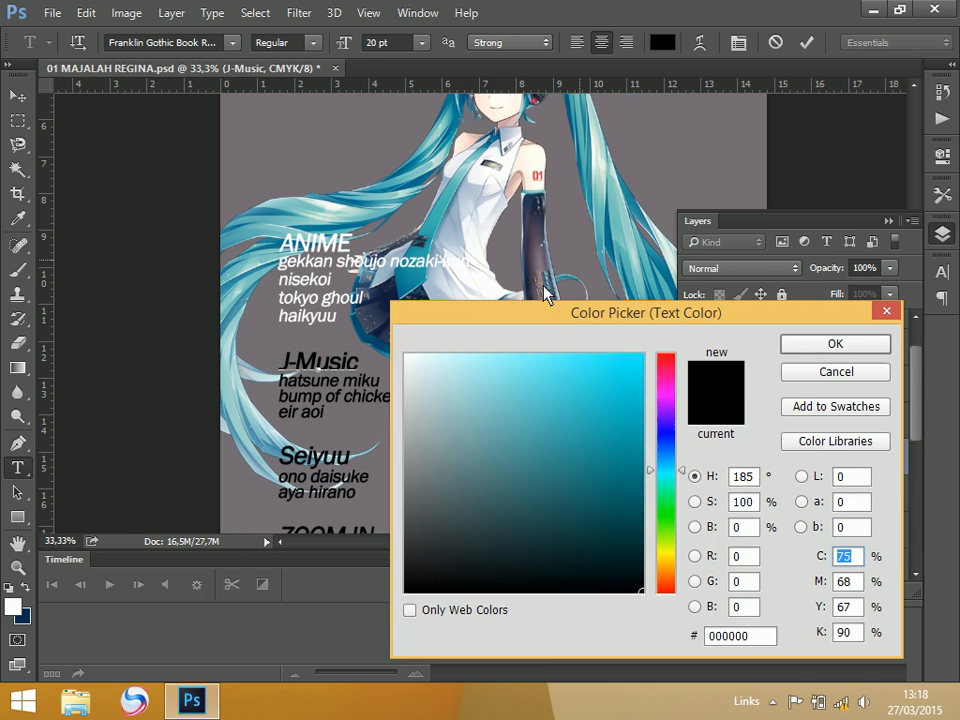
drag(446, 366, 404, 352)
click(834, 344)
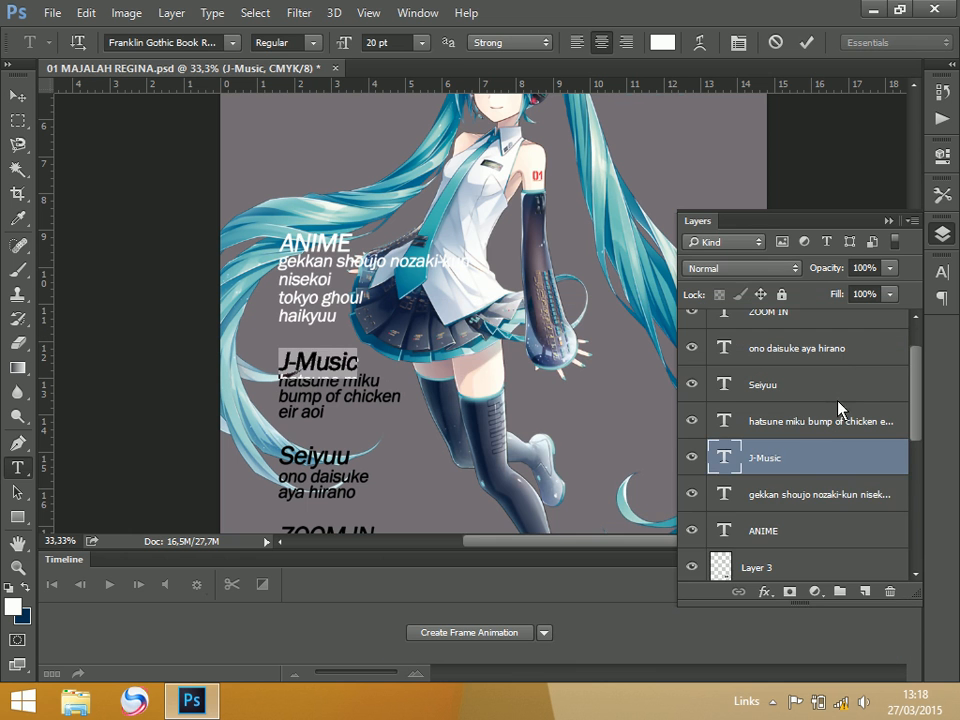
scroll(912, 432, down, 1)
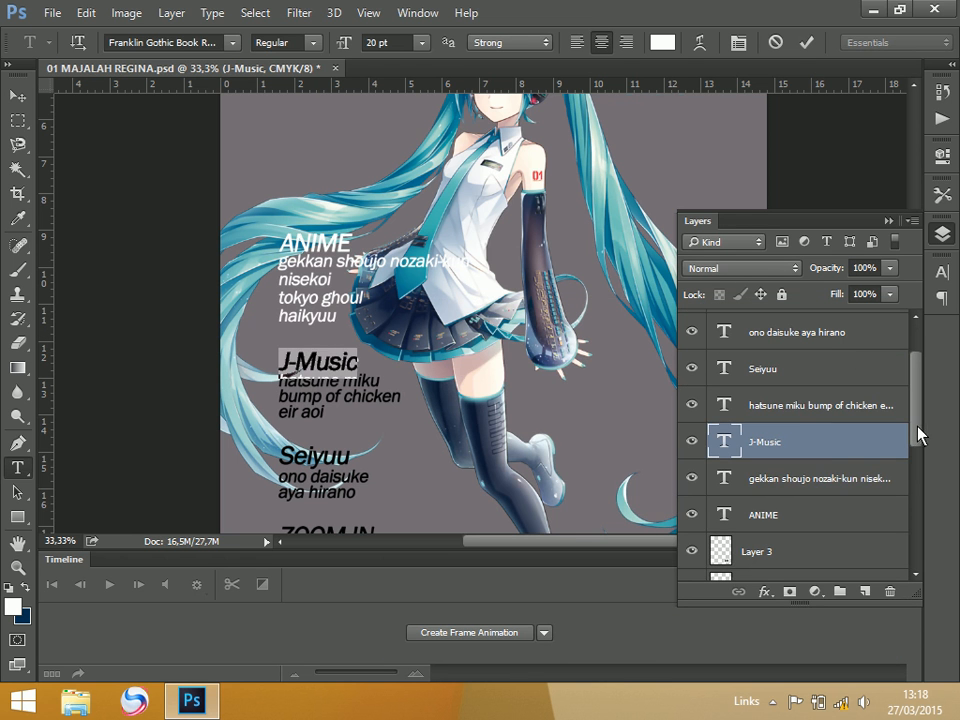
click(806, 479)
key(v)
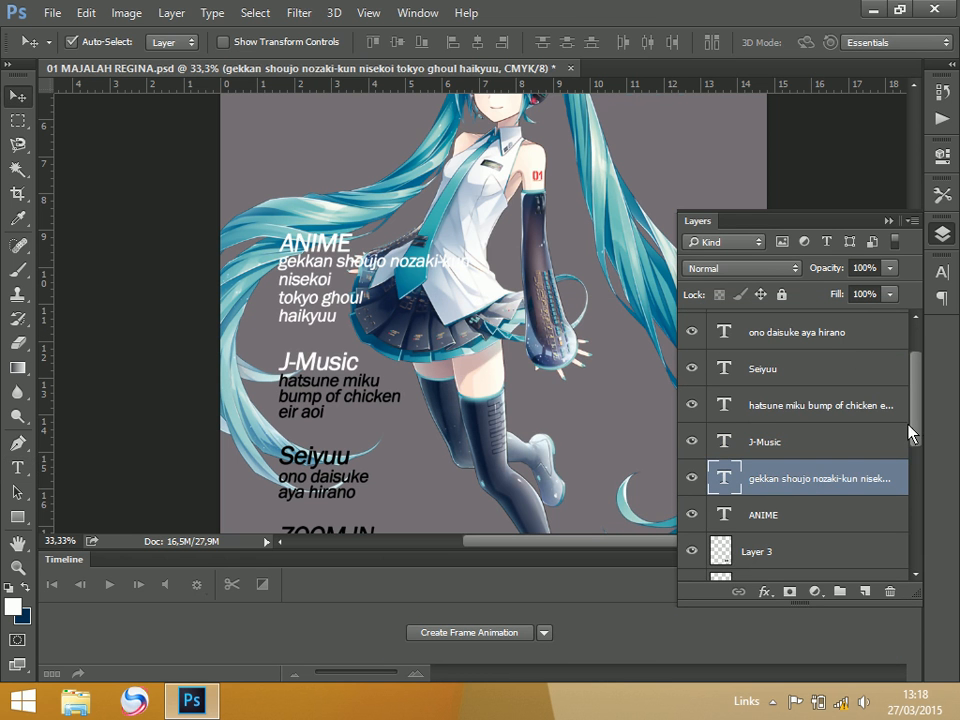
scroll(913, 433, down, 1)
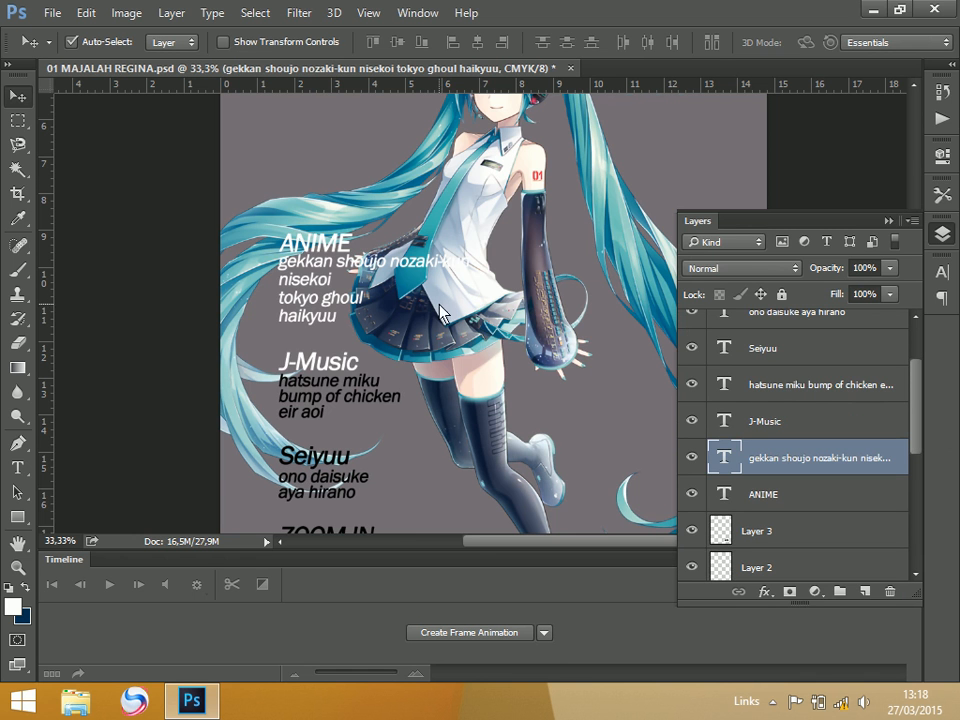
drag(497, 221, 448, 406)
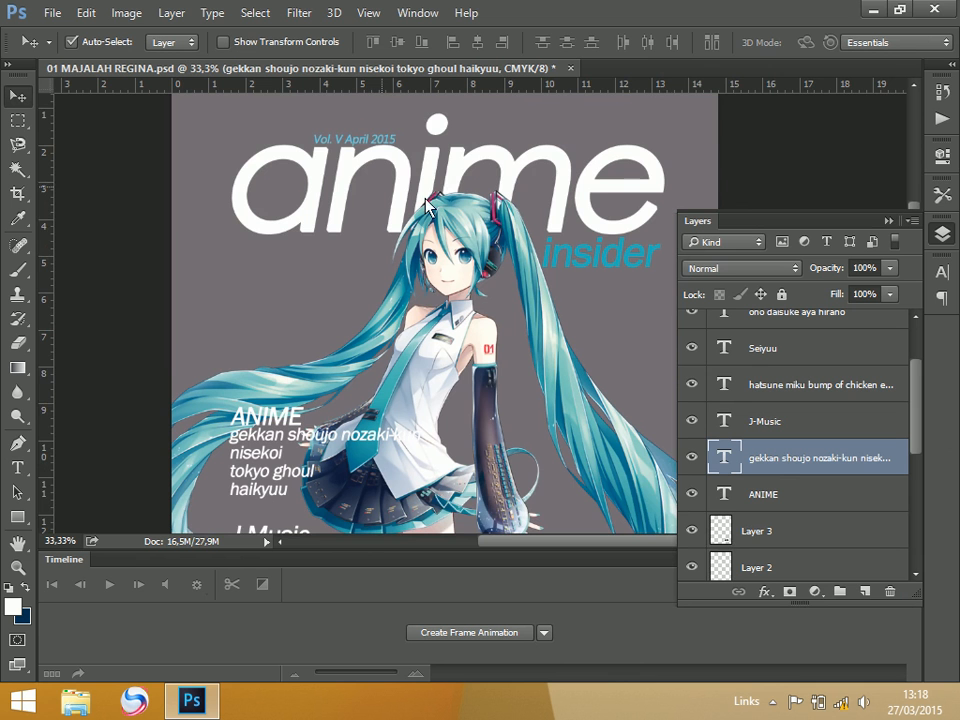
drag(525, 375, 527, 278)
key(ctrl+r)
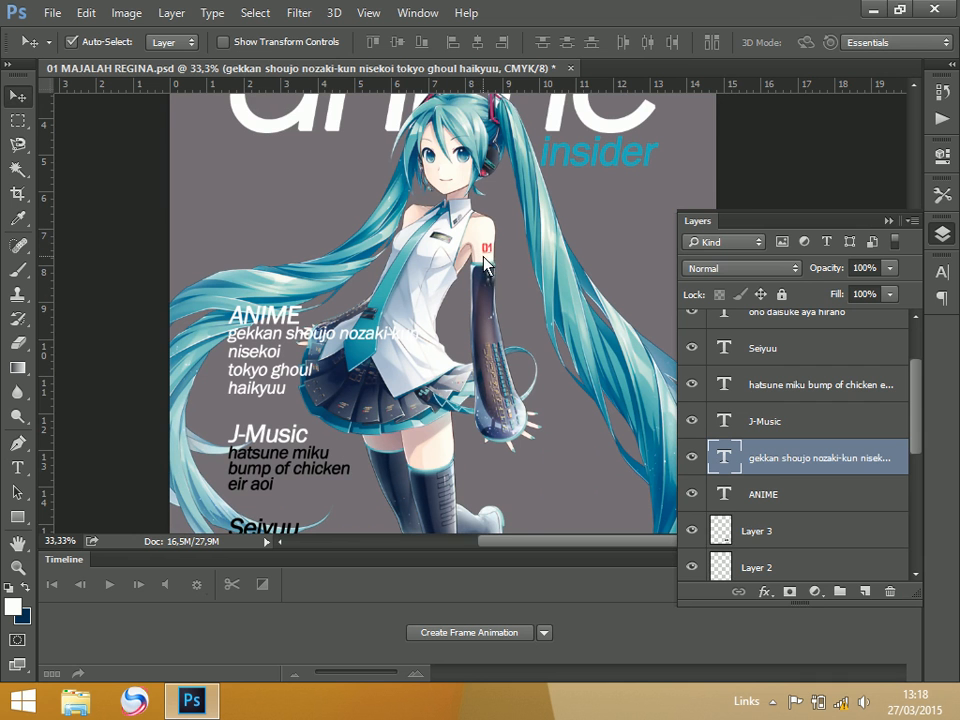
Try the J-Music heading in red (ff0000) and review it on the cover.
scroll(390, 388, down, 1)
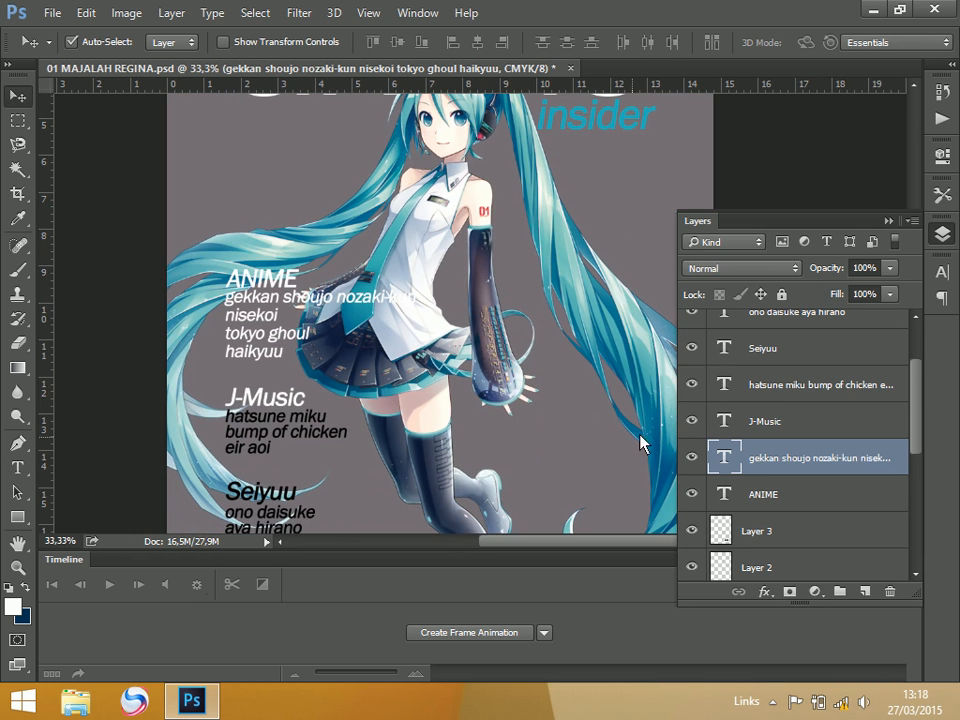
double_click(722, 421)
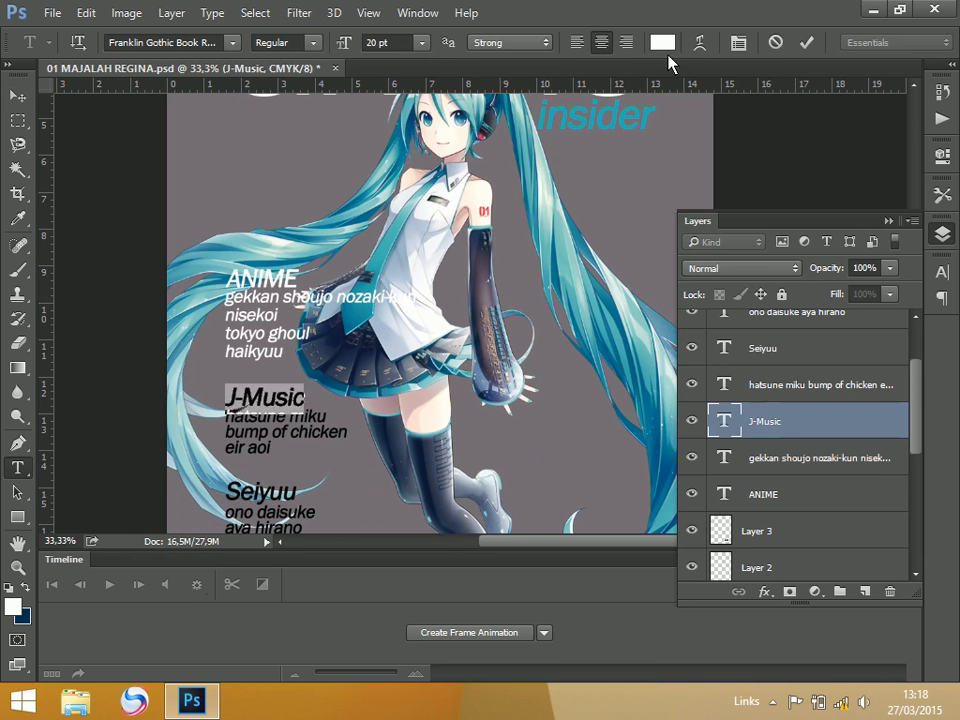
click(663, 43)
click(643, 355)
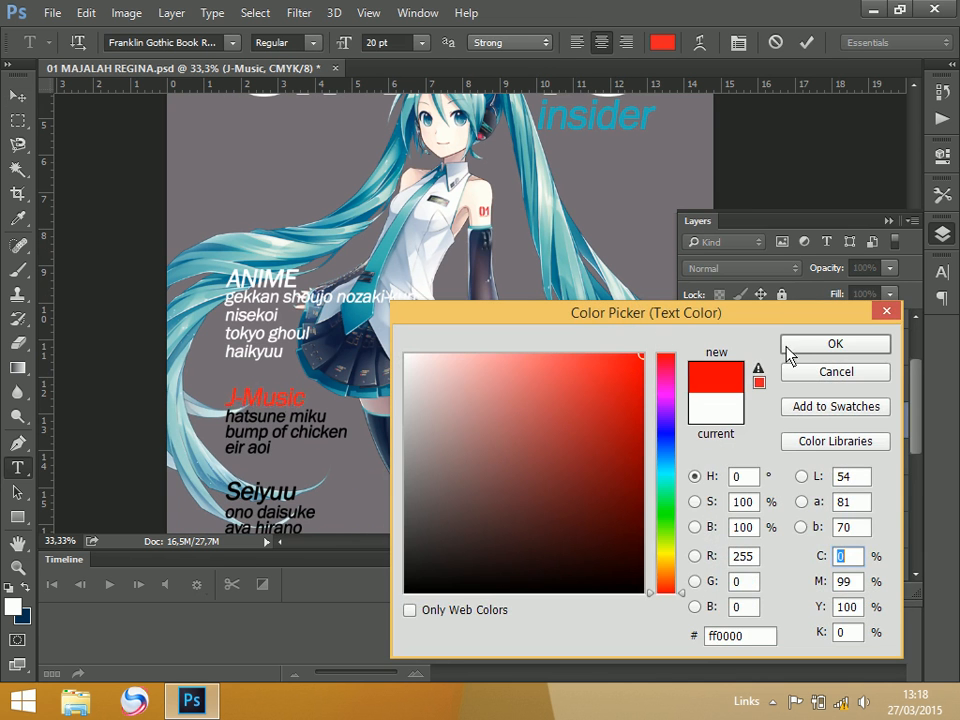
click(835, 343)
click(18, 96)
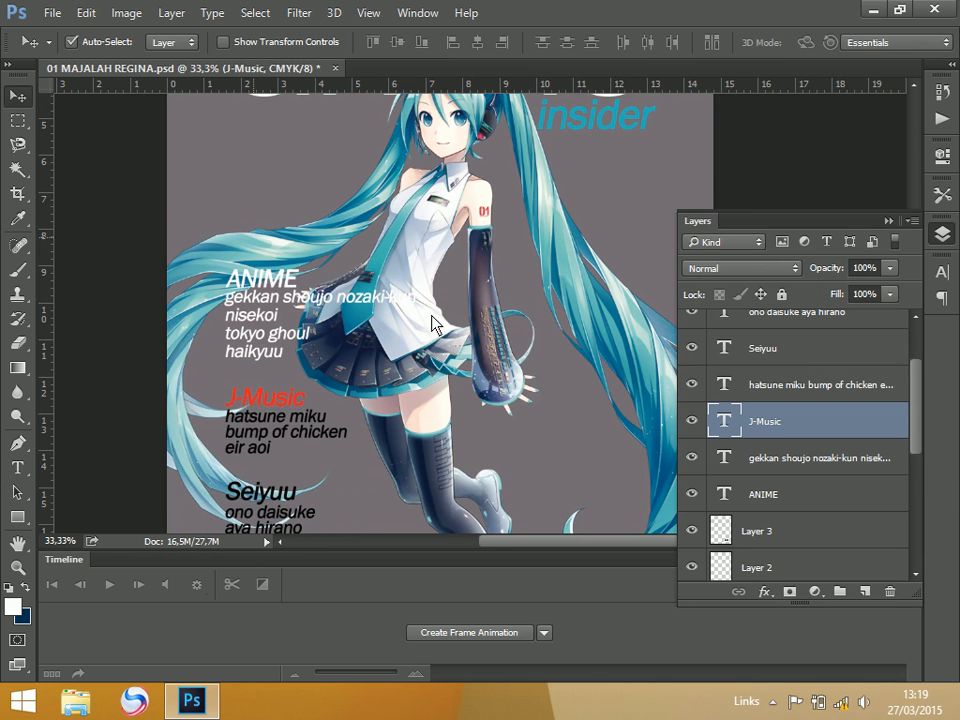
scroll(456, 335, up, 1)
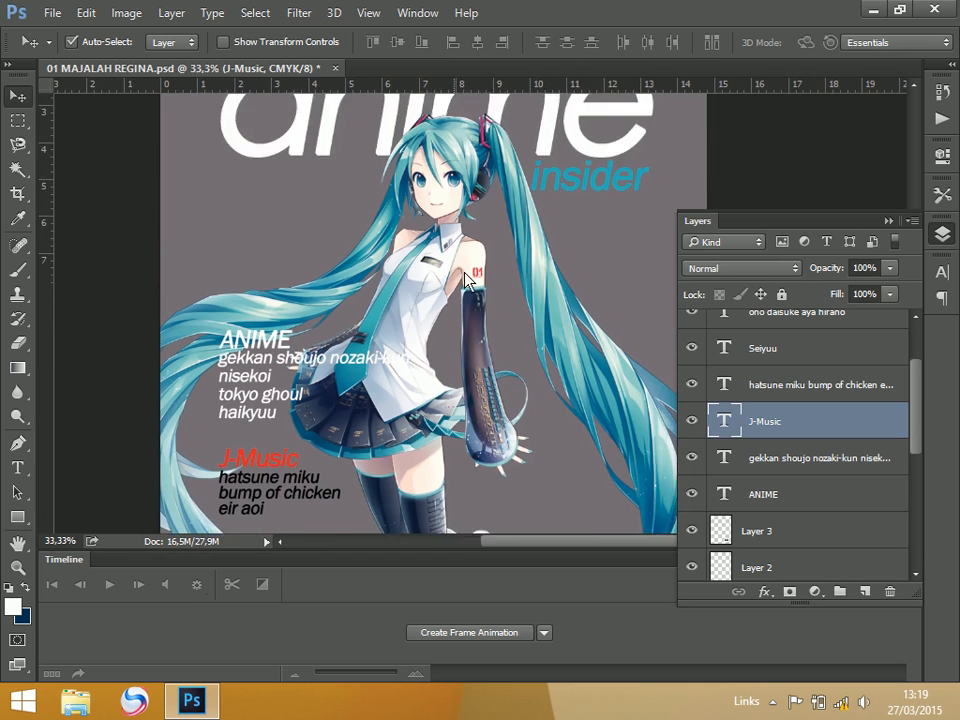
scroll(456, 335, down, 2)
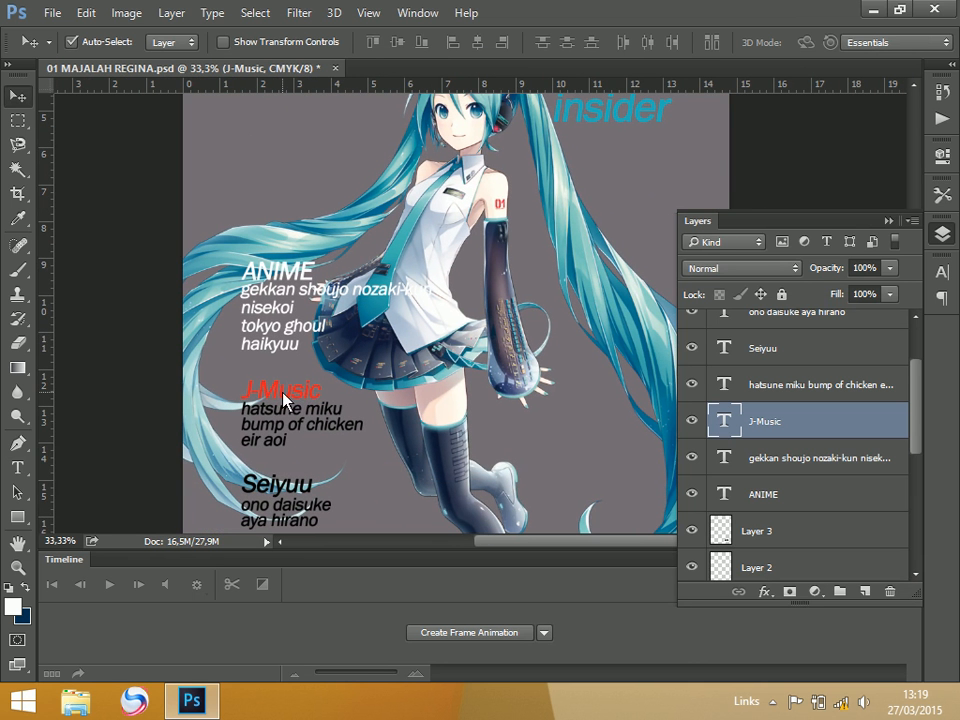
Set the text color of the J-Music heading back to white and commit the text edit.
double_click(724, 421)
click(662, 43)
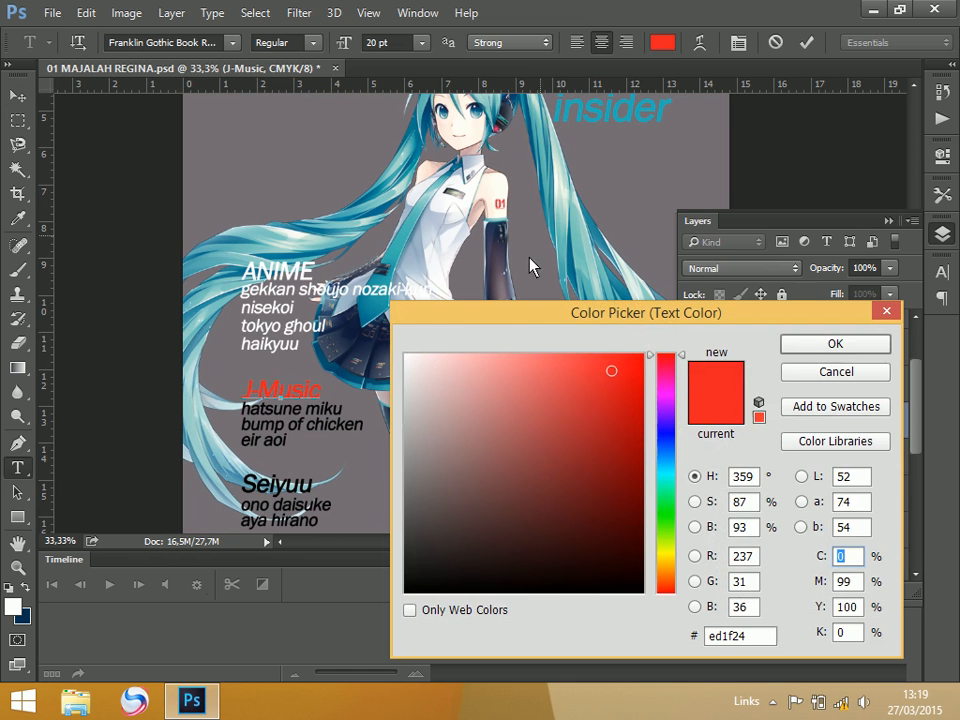
drag(435, 366, 369, 337)
click(840, 347)
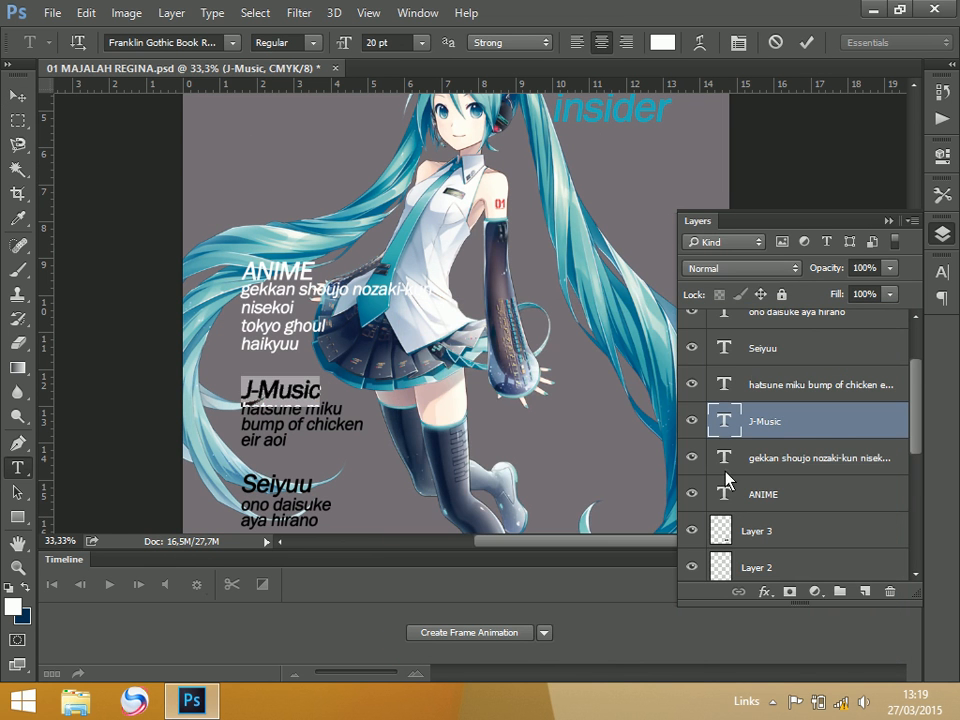
click(848, 400)
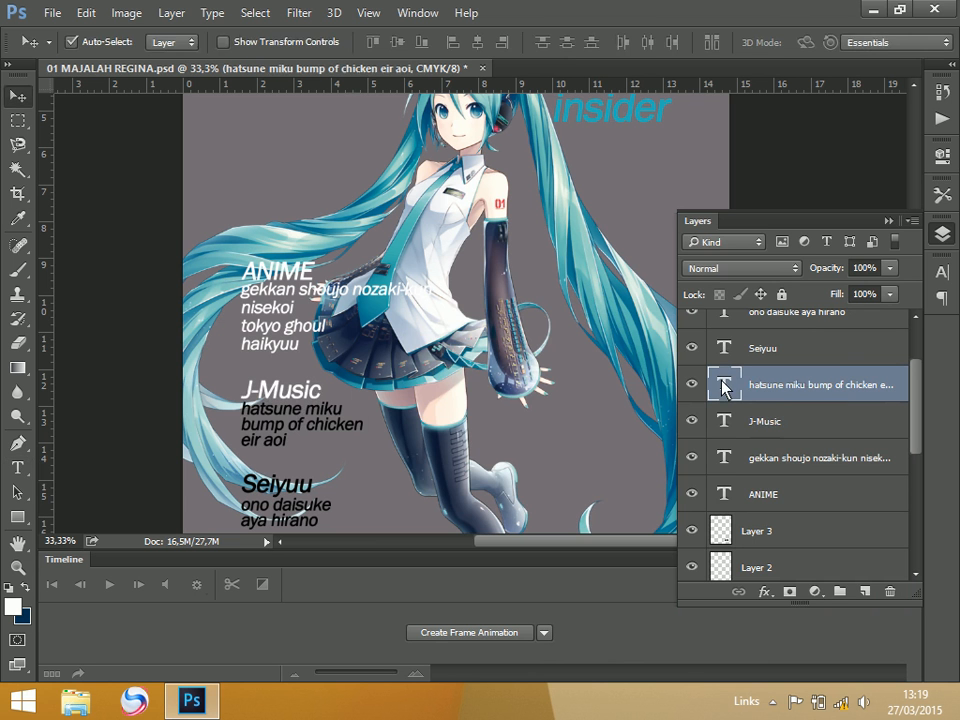
Recolor the list entries under the J-Music heading to white and commit the text edit.
double_click(724, 386)
click(660, 42)
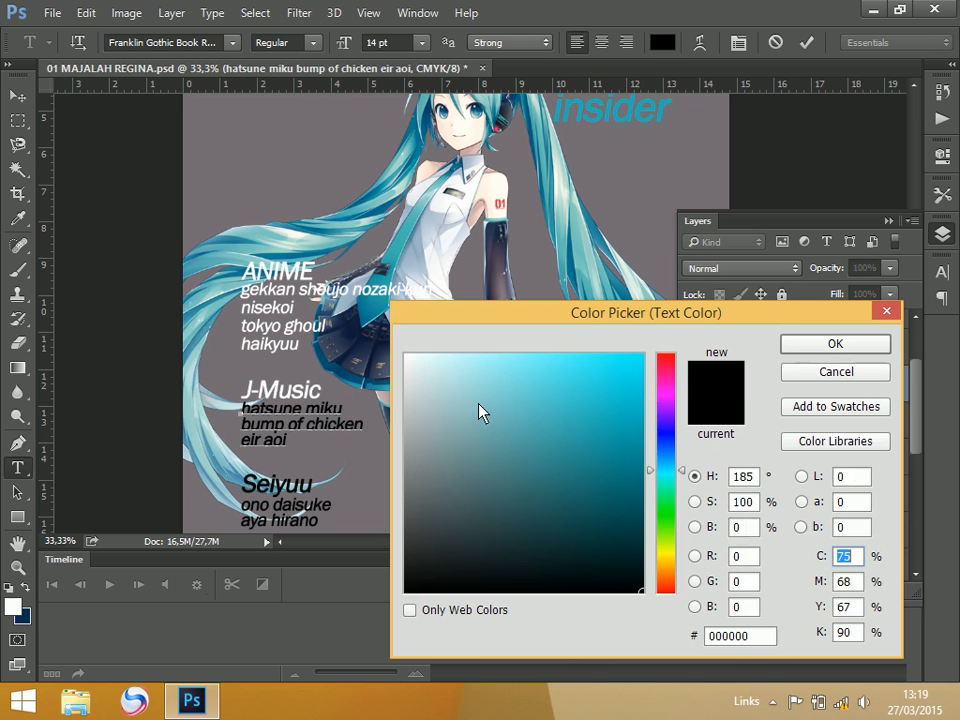
drag(480, 411, 369, 328)
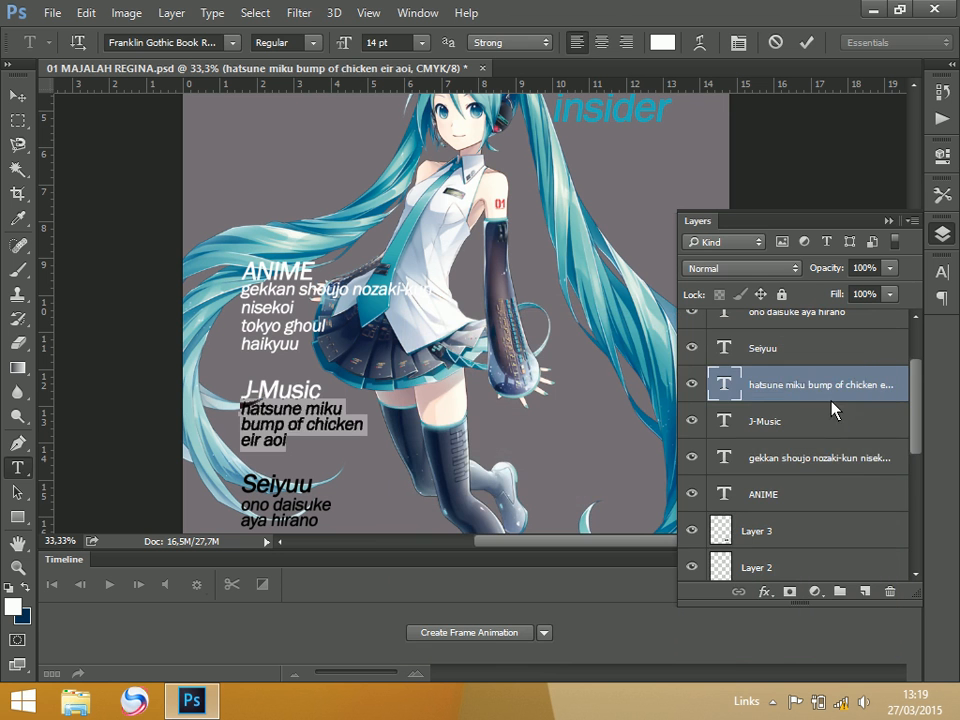
click(845, 465)
key(v)
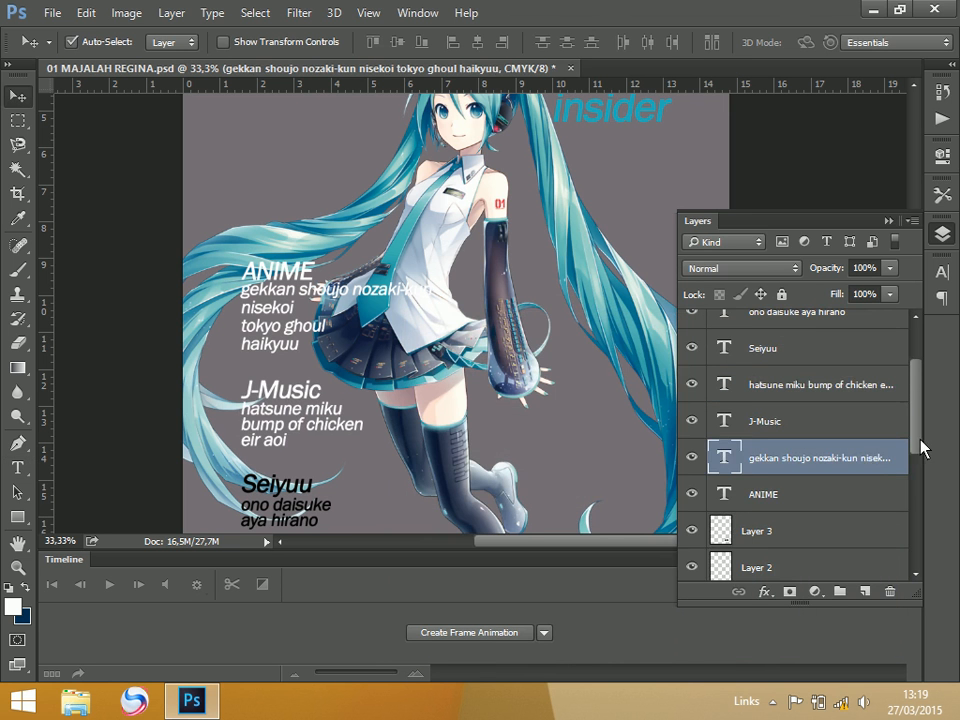
scroll(900, 450, up, 3)
scroll(500, 262, up, 4)
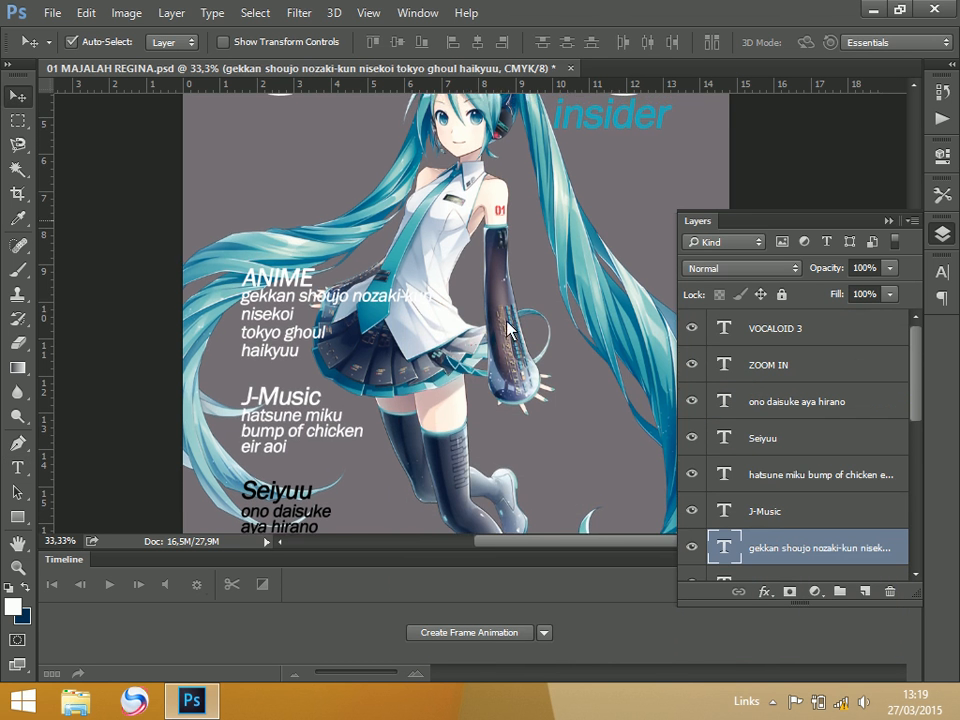
drag(915, 422, 917, 392)
double_click(726, 430)
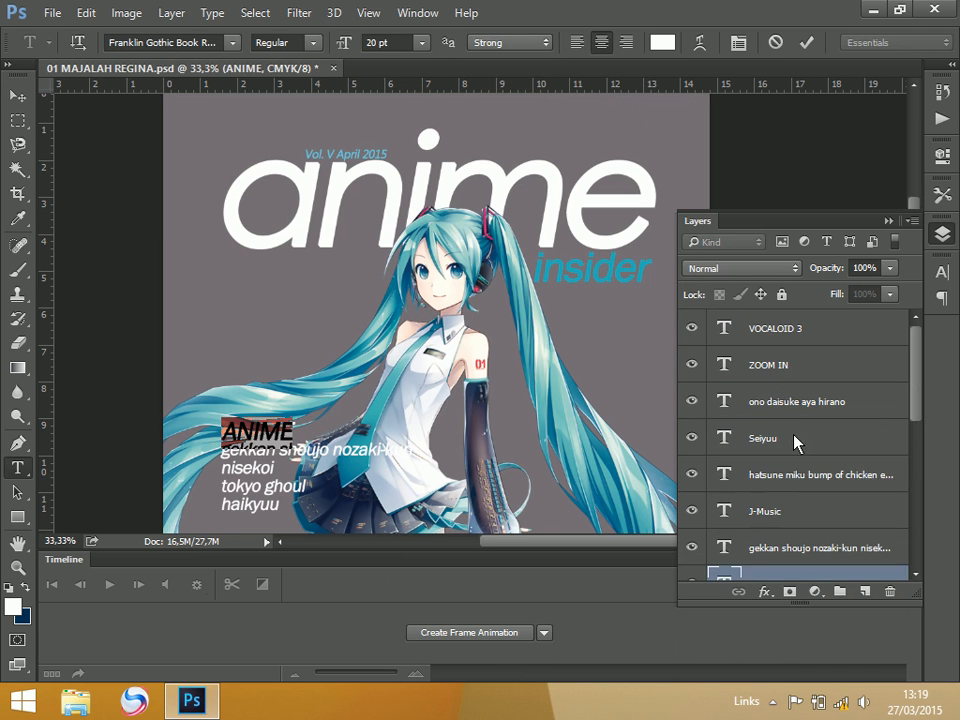
key(ctrl+Return)
click(733, 476)
key(v)
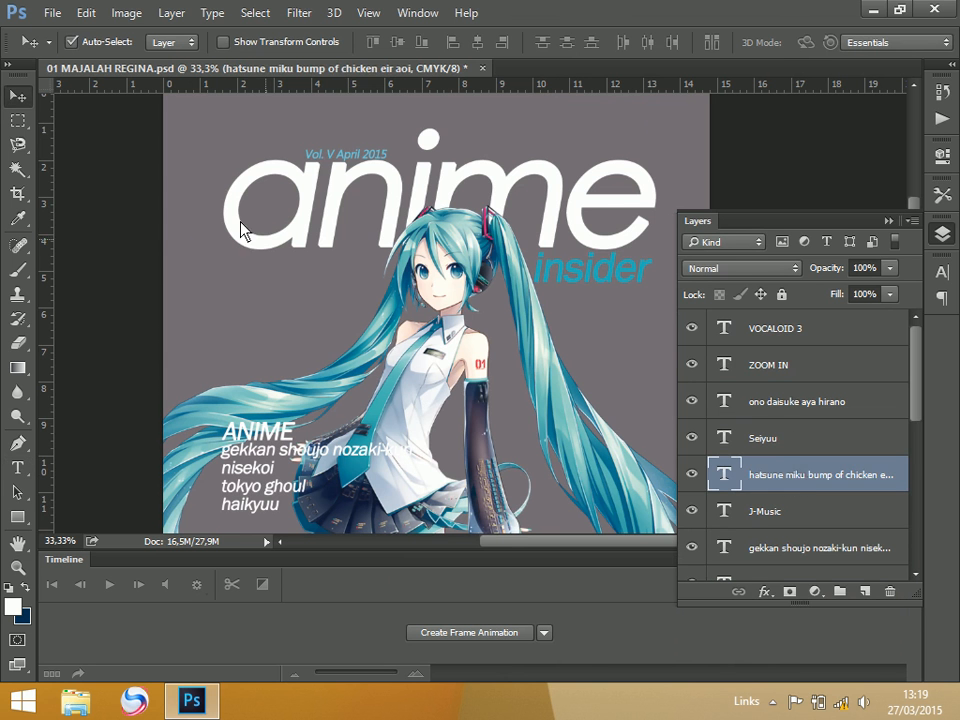
Try the large anime title in red (ff0000), then undo the color change.
click(314, 142)
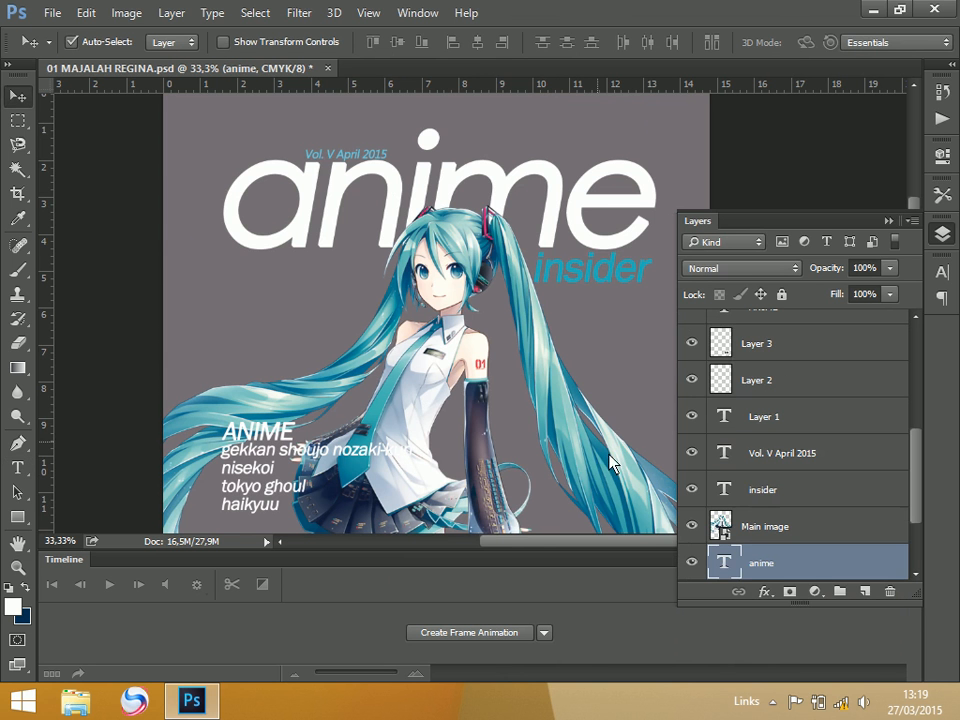
double_click(728, 566)
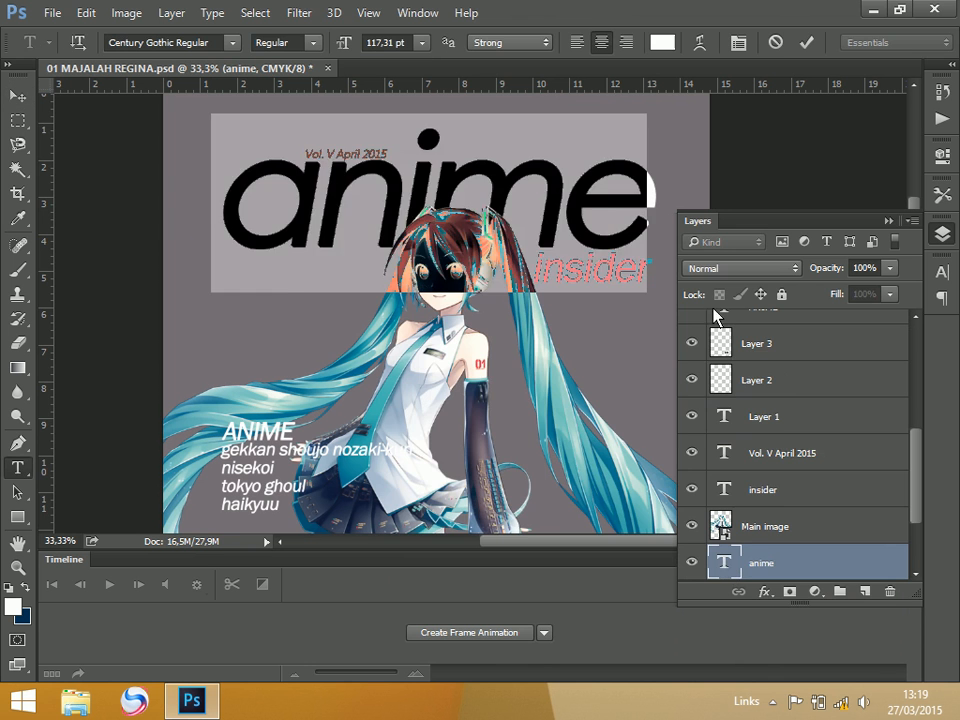
click(662, 42)
drag(478, 381, 671, 343)
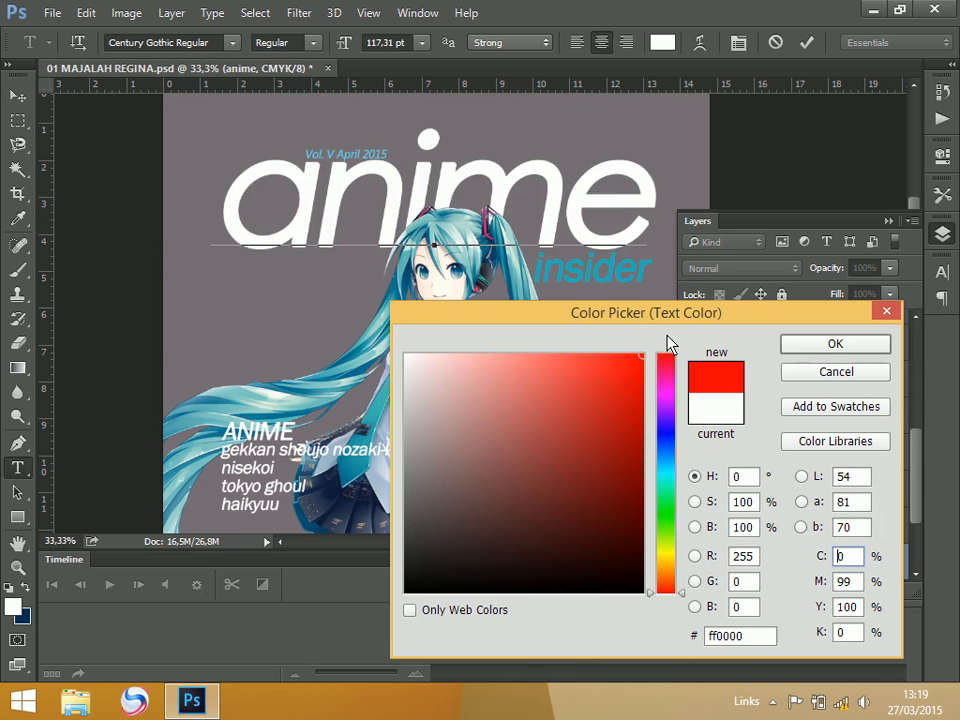
click(804, 345)
click(17, 96)
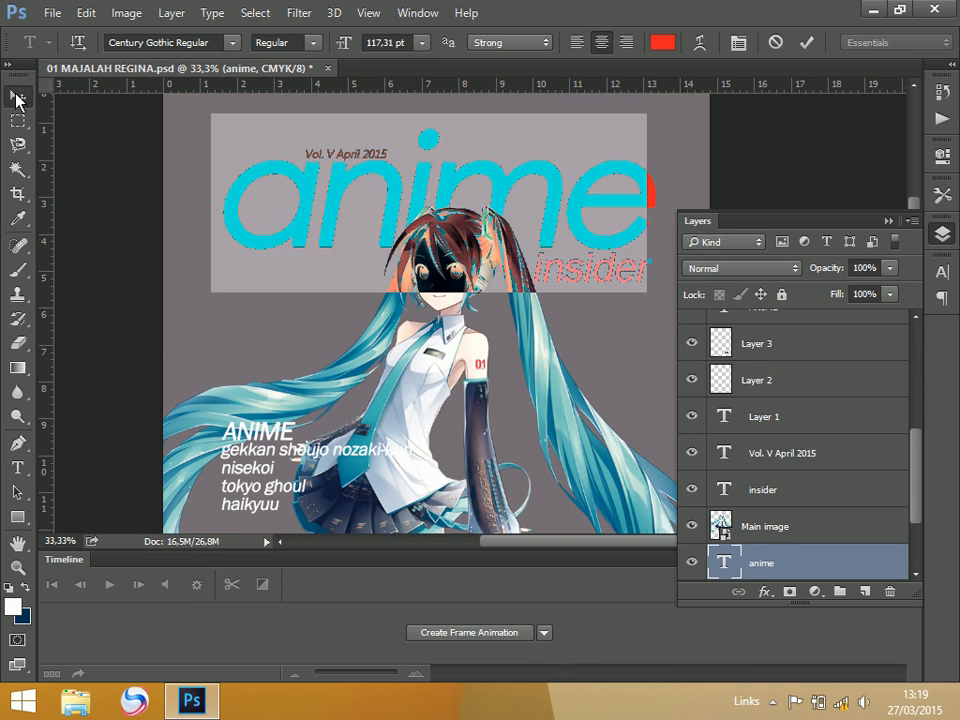
click(370, 461)
key(ctrl+z)
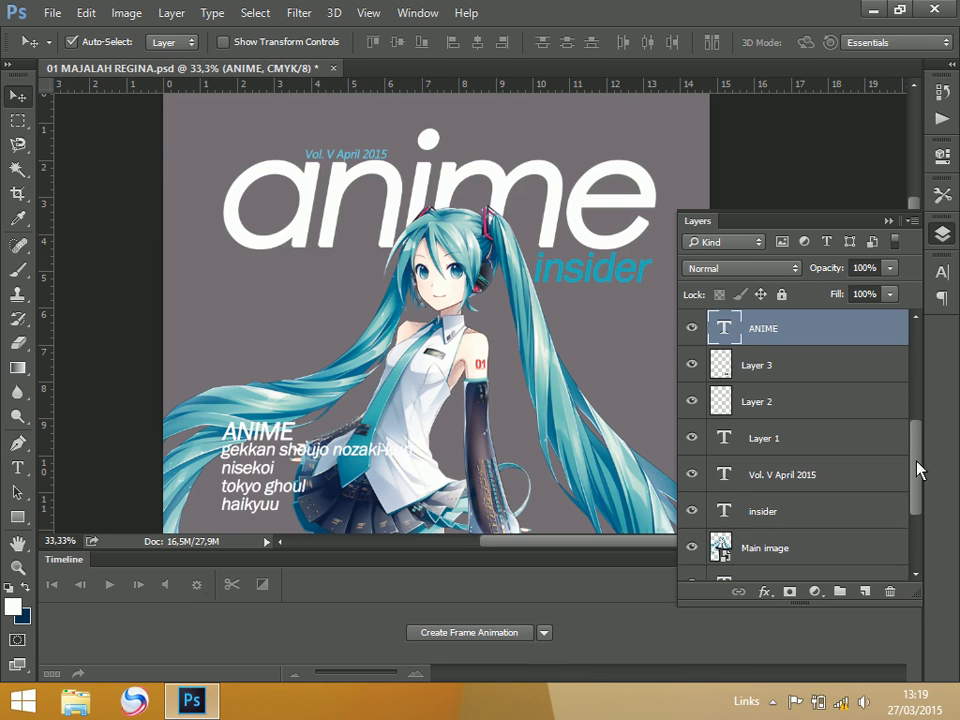
Set the text color of the Seiyuu heading to white.
drag(918, 470, 917, 520)
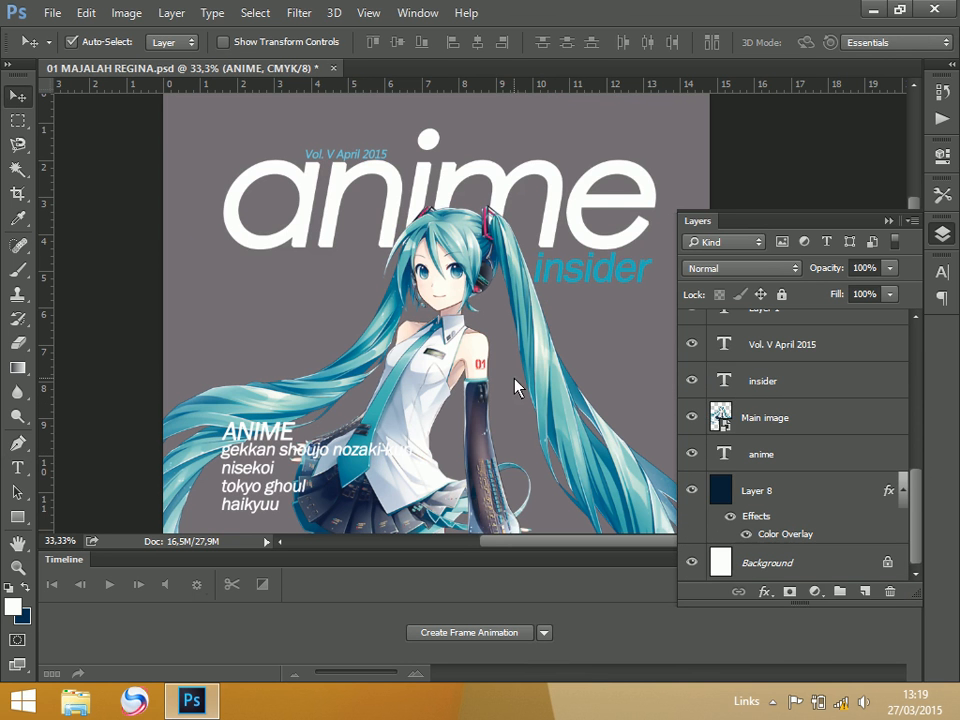
scroll(471, 250, down, 5)
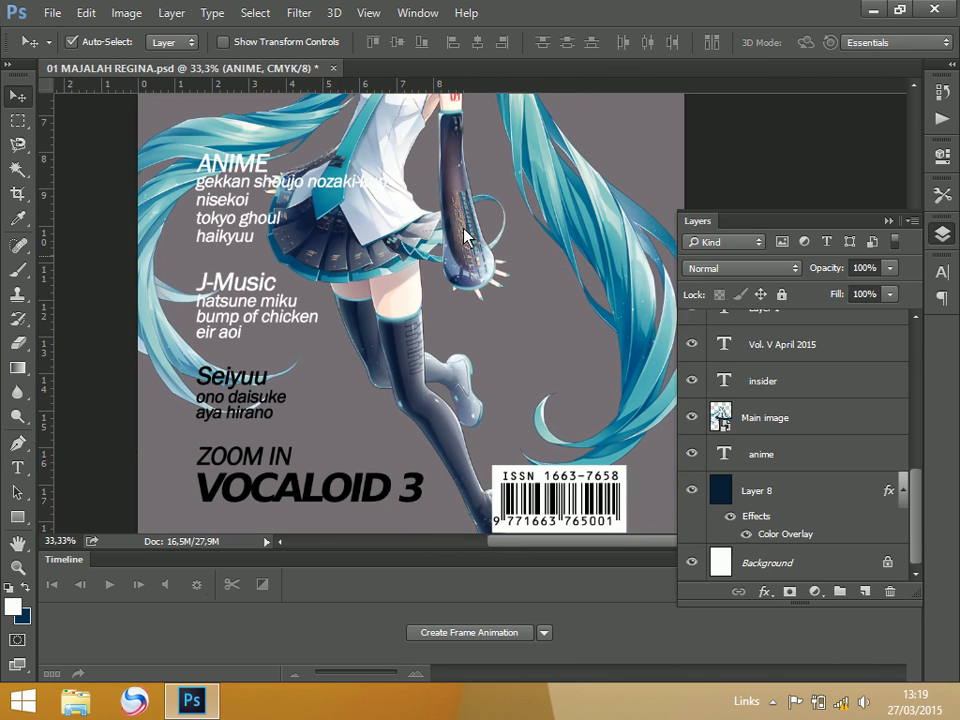
scroll(465, 237, down, 1)
drag(914, 540, 916, 503)
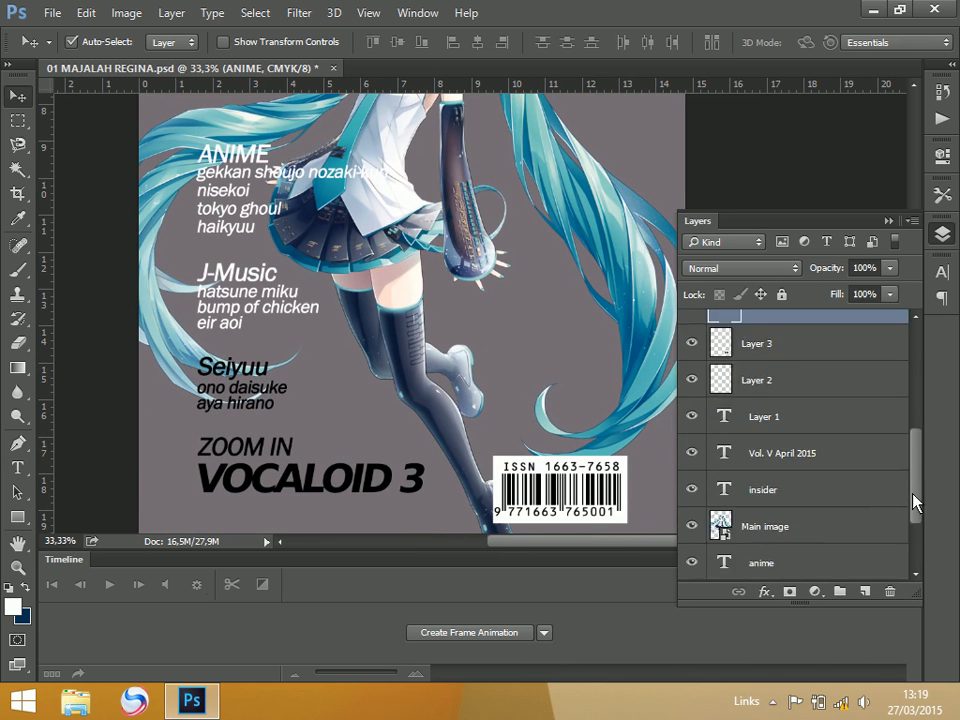
scroll(917, 407, up, 6)
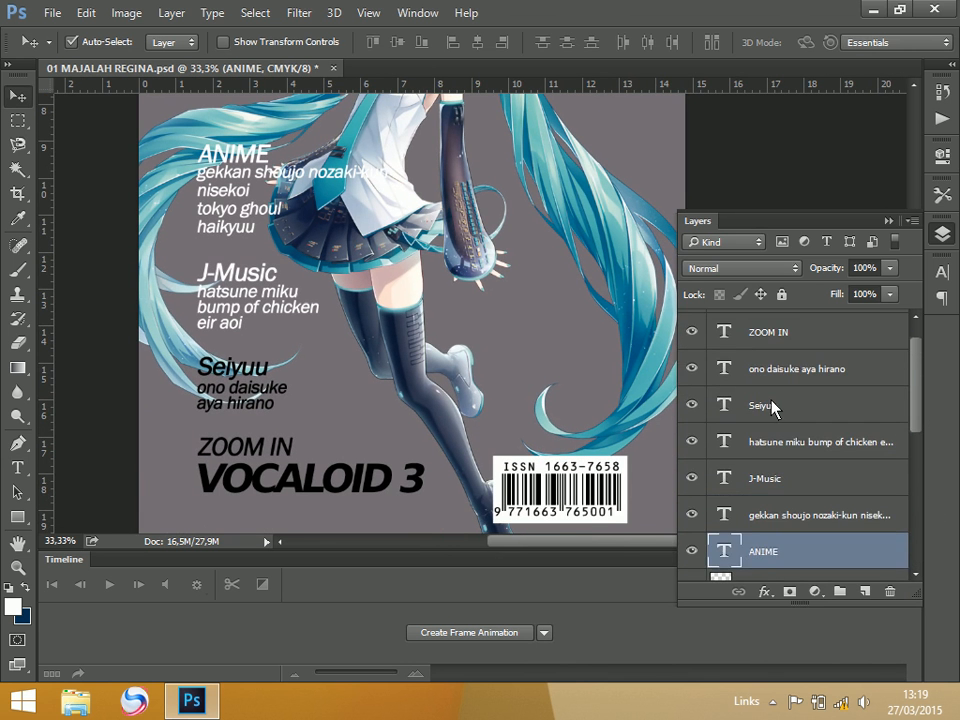
double_click(723, 405)
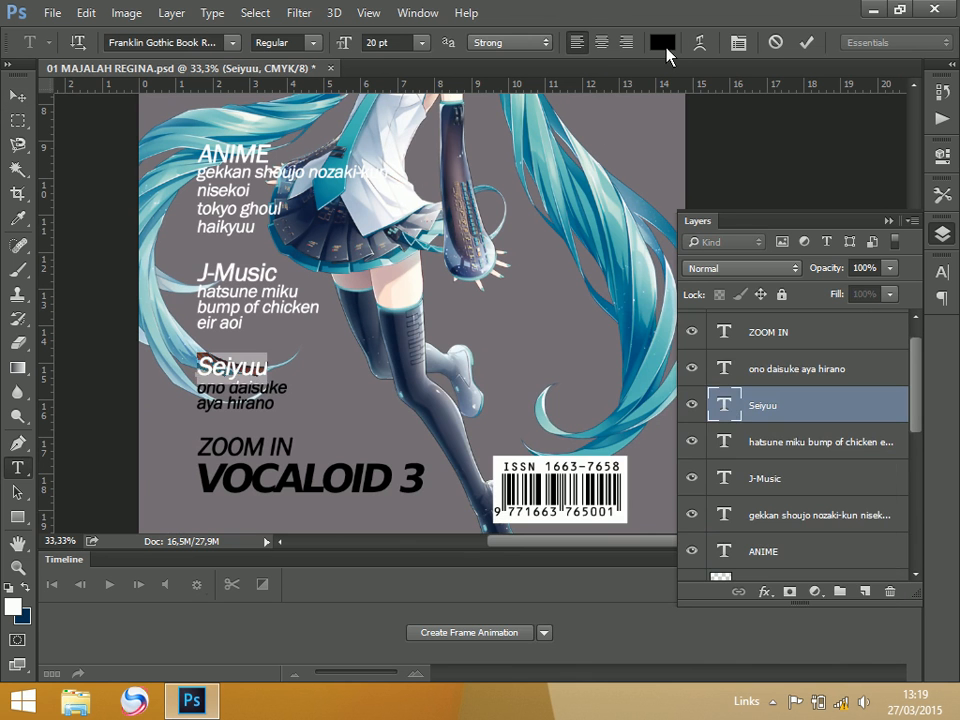
click(662, 42)
click(478, 396)
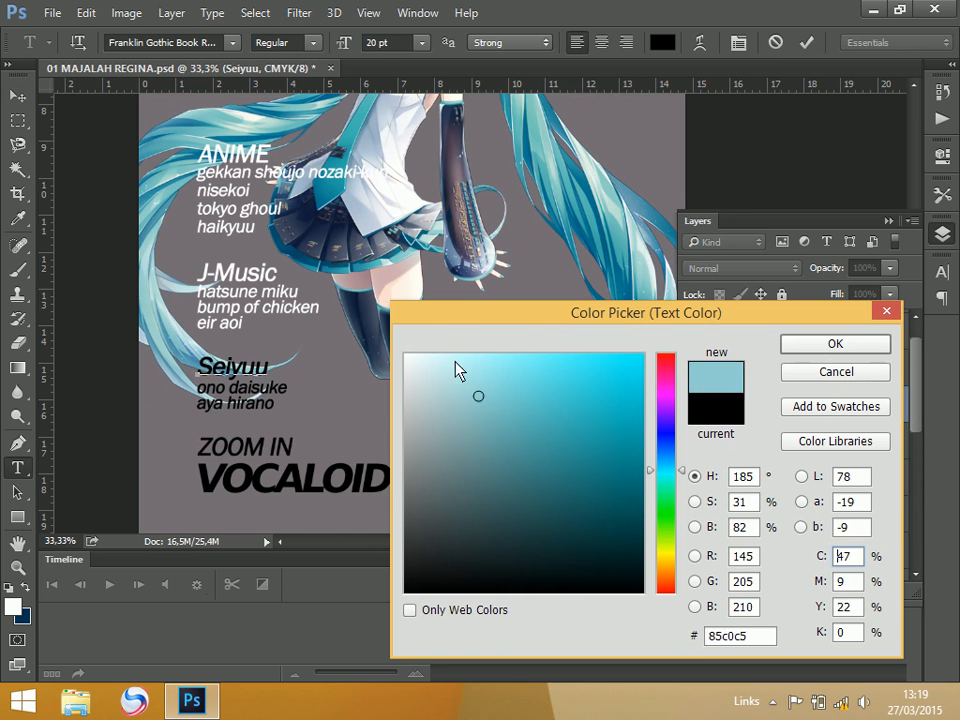
click(406, 355)
click(853, 346)
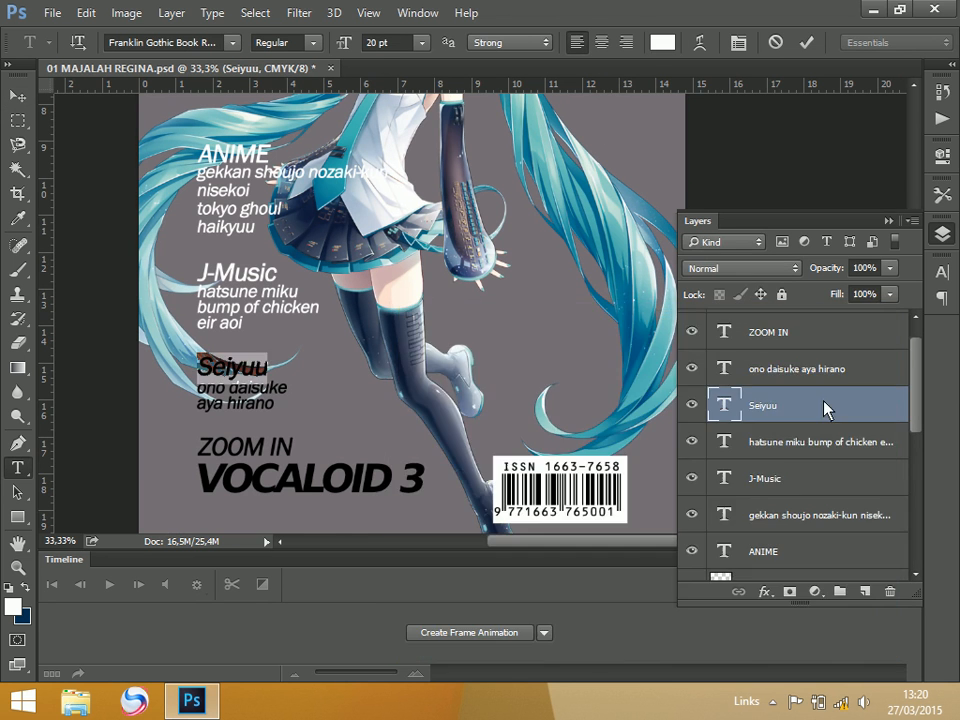
Recolor the list entries under the Seiyuu heading to white and commit the text edit.
double_click(724, 370)
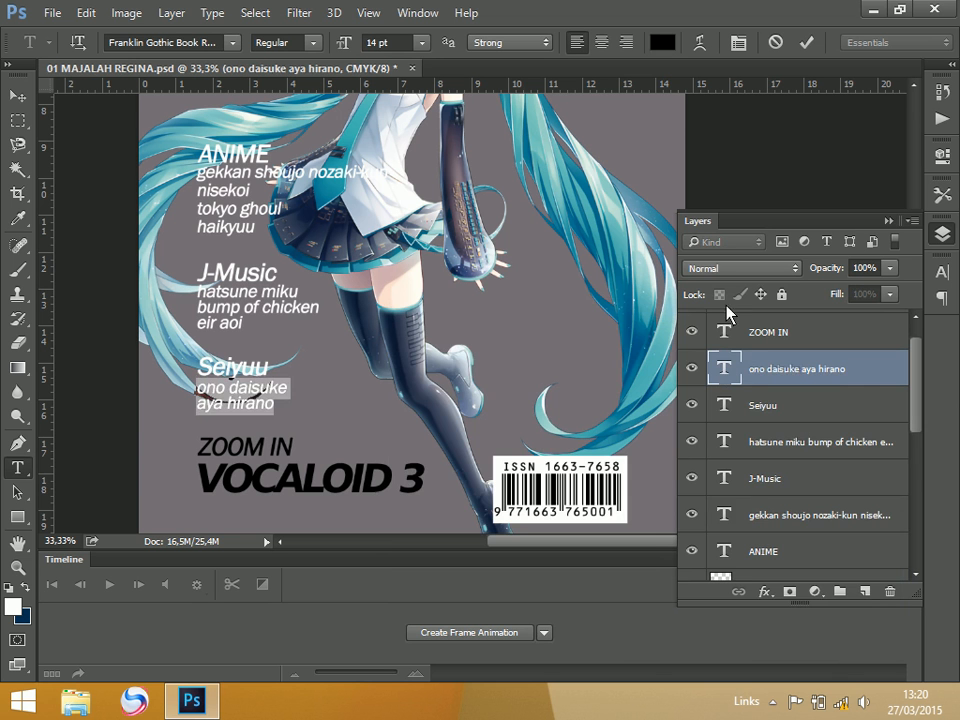
click(662, 42)
drag(407, 357, 398, 350)
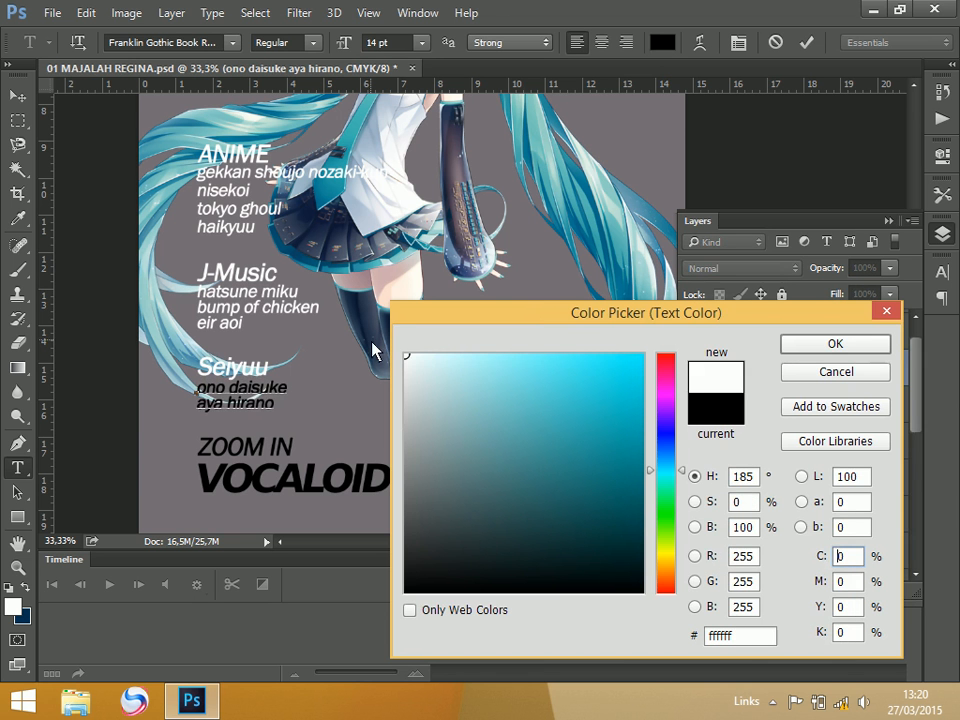
click(876, 350)
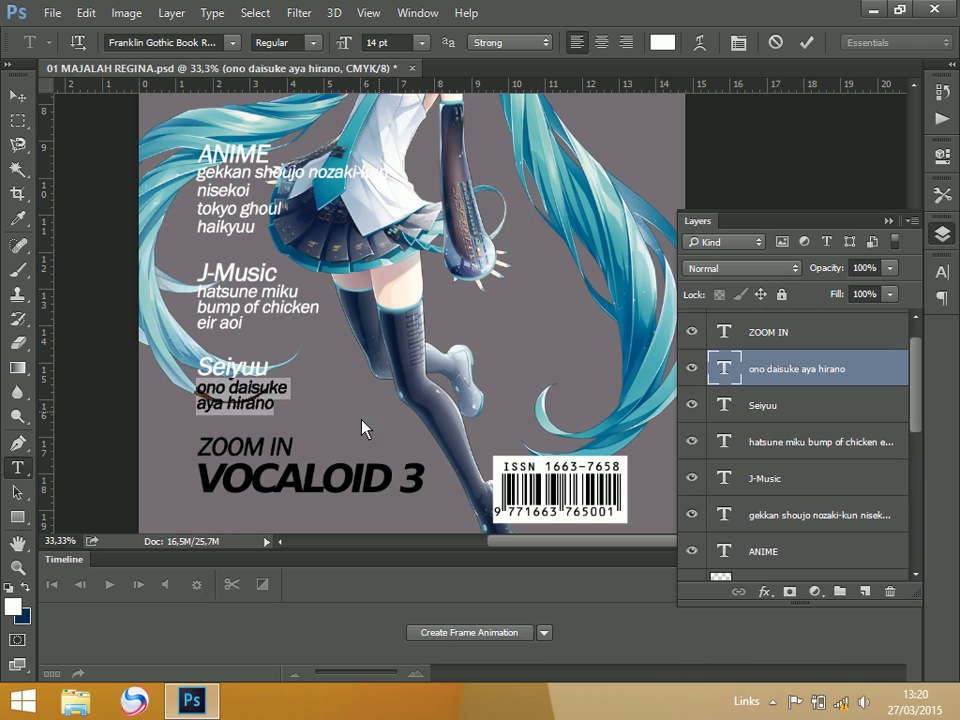
click(18, 95)
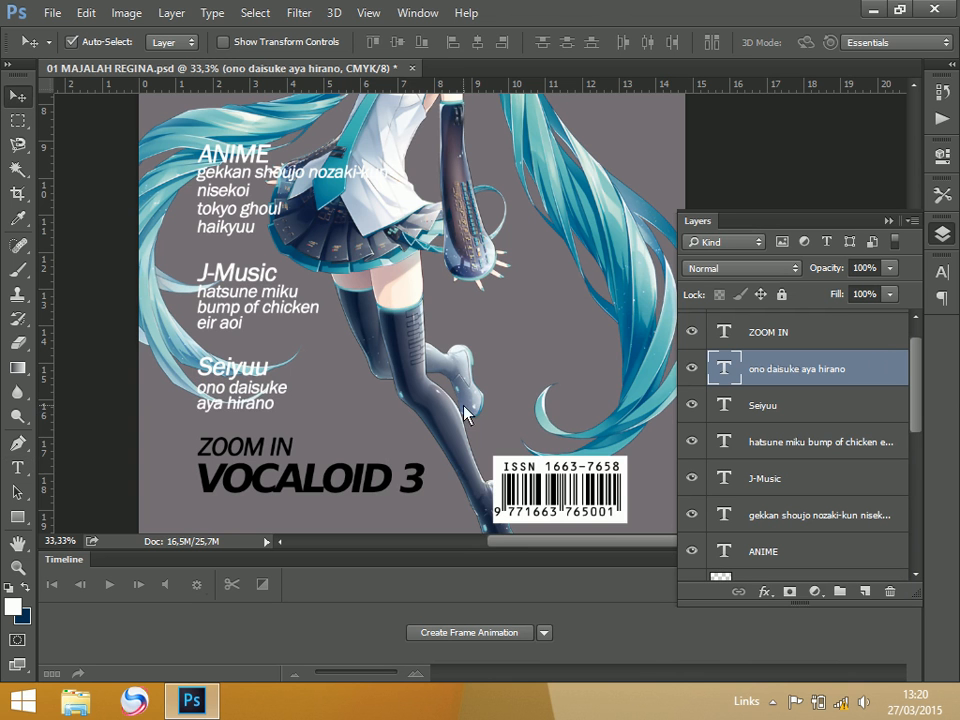
Examine the whole cover from the title down to the barcode without and with rulers.
key(ctrl+r)
scroll(520, 380, down, 2)
scroll(460, 413, up, 3)
scroll(460, 413, up, 4)
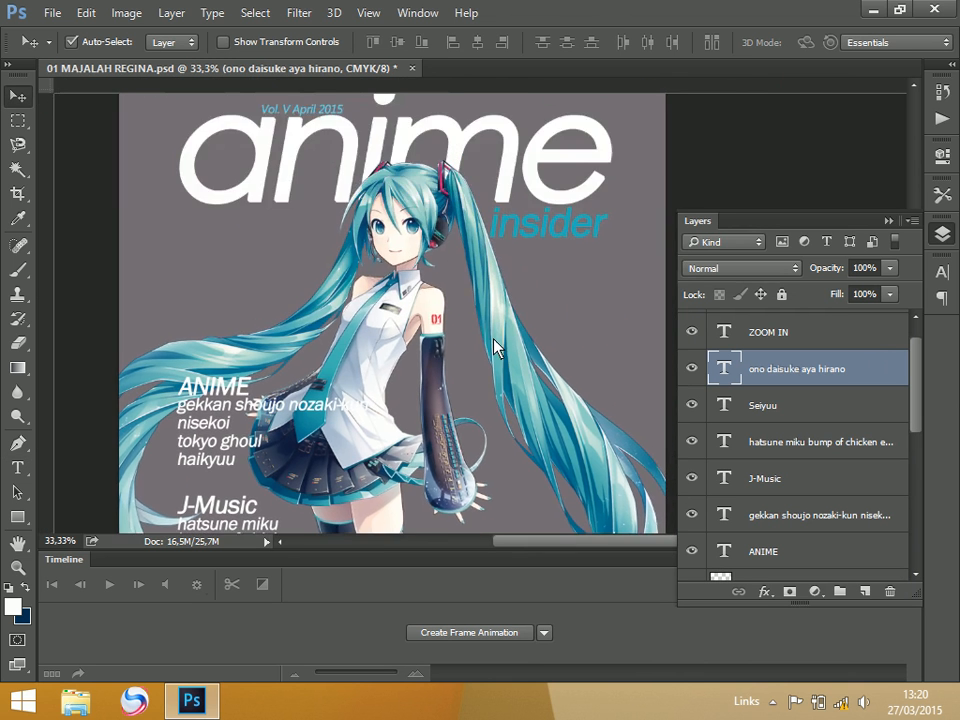
scroll(493, 347, down, 3)
key(ctrl+r)
scroll(460, 390, down, 2)
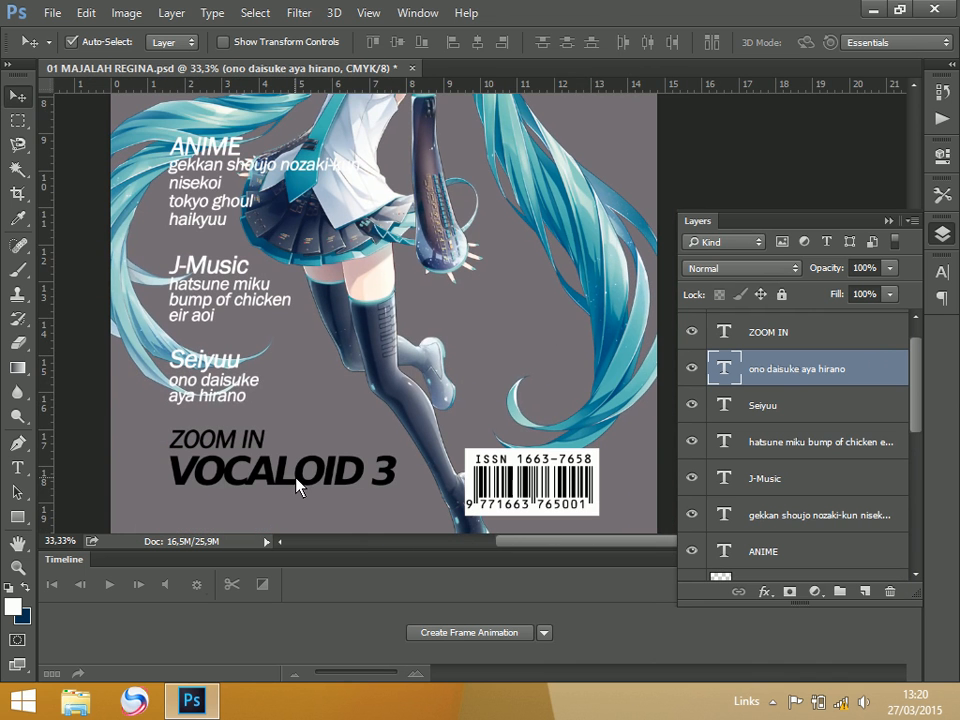
Lower the opacity of the ZOOM IN text layer to 90%.
click(790, 341)
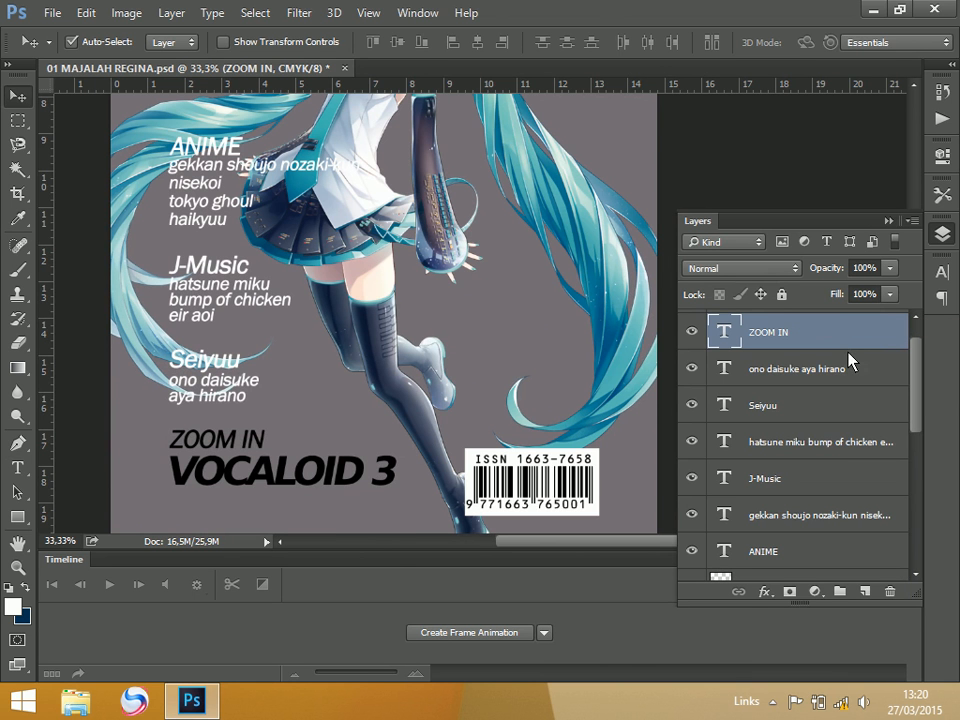
click(889, 268)
mouse_move(889, 292)
mouse_down()
mouse_move(866, 291)
mouse_move(880, 291)
mouse_up()
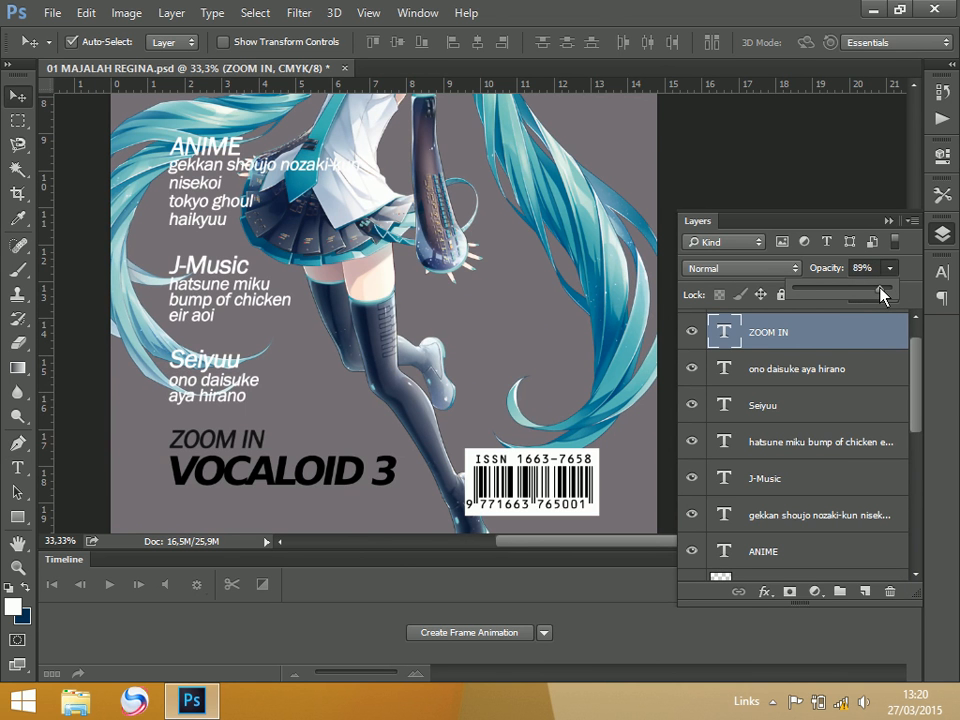
click(875, 270)
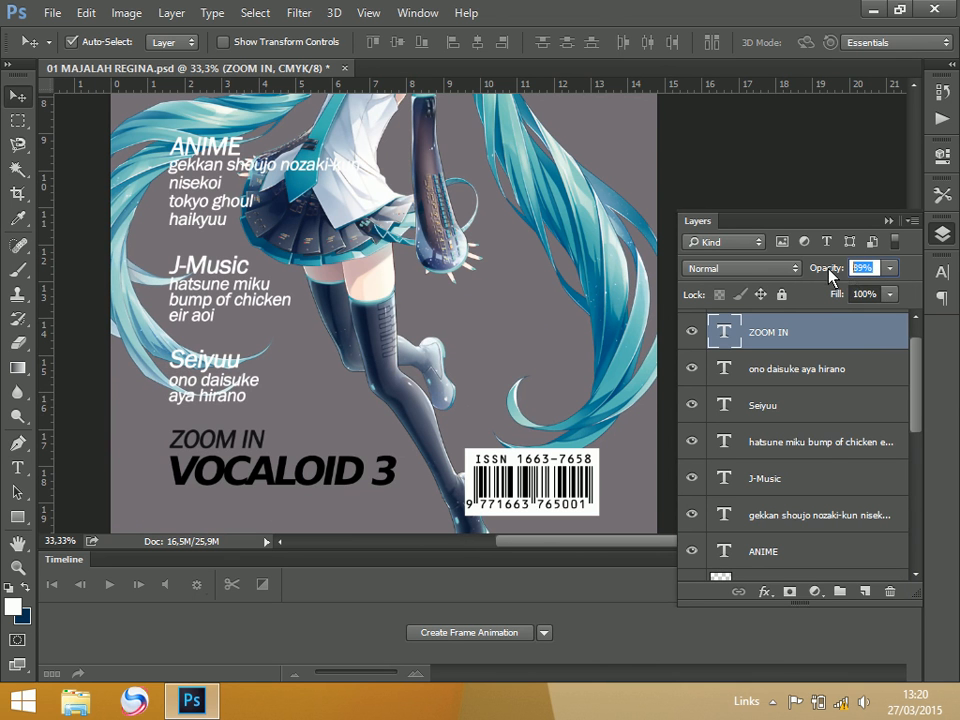
text(90)
click(829, 382)
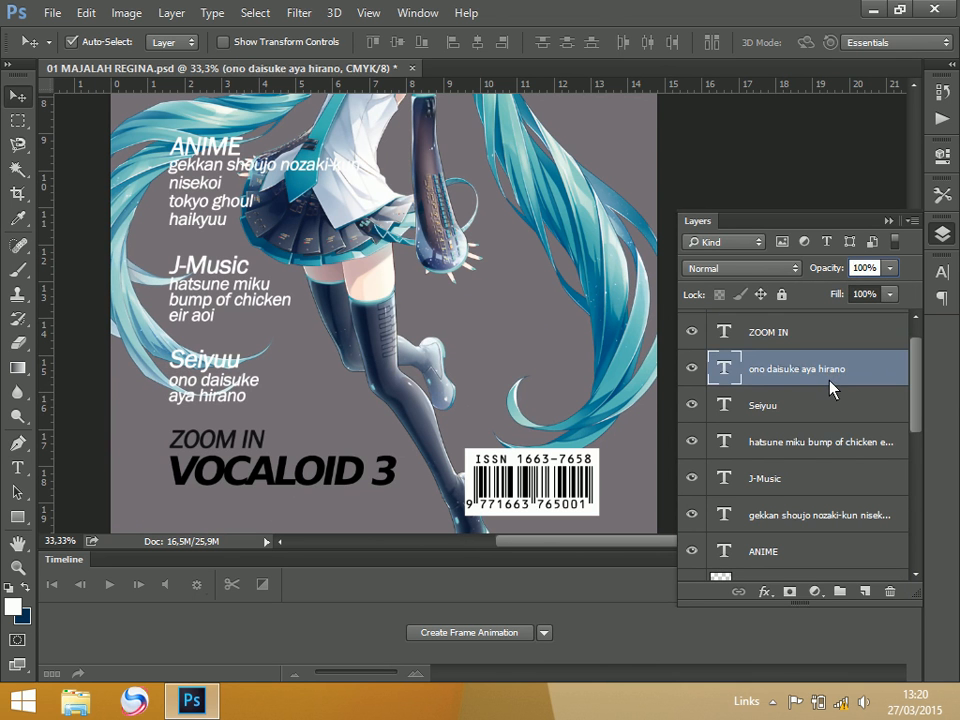
Reduce the VOCALOID 3 text layer's opacity to 90%.
scroll(815, 360, up, 1)
click(814, 333)
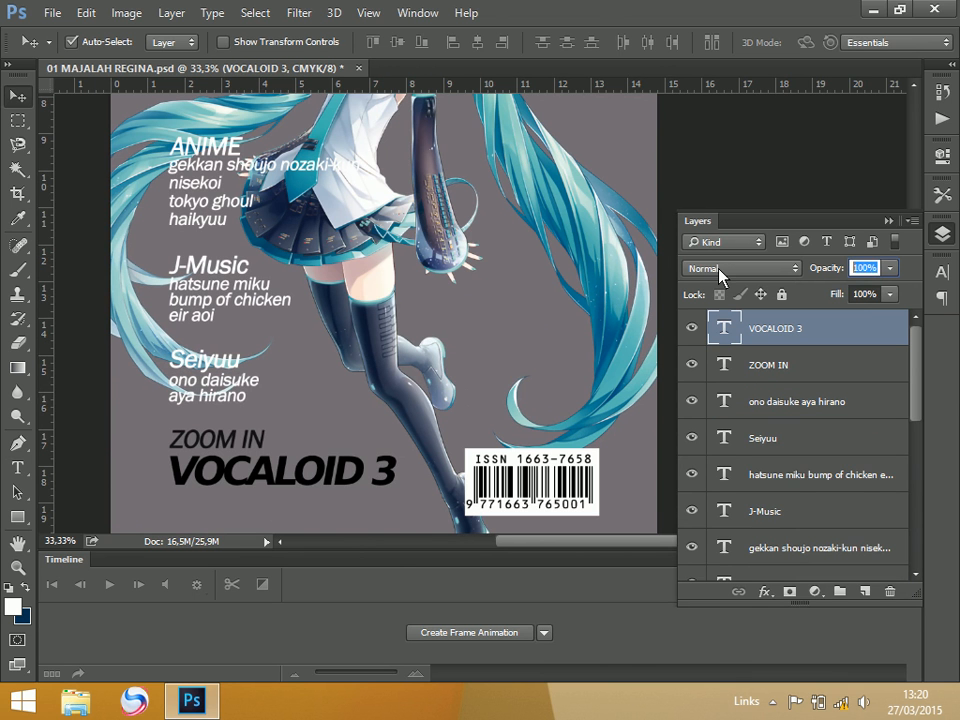
text(90)
key(Return)
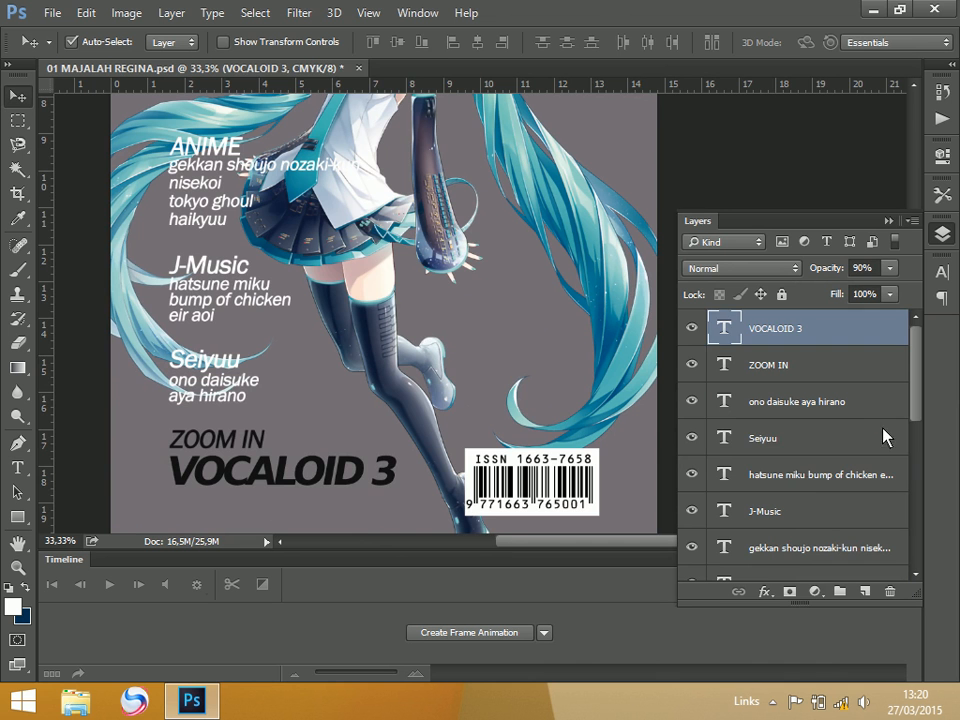
click(835, 438)
Save the cover as a new Photoshop file with the number prefix of its file name changed to 02.
scroll(484, 424, up, 3)
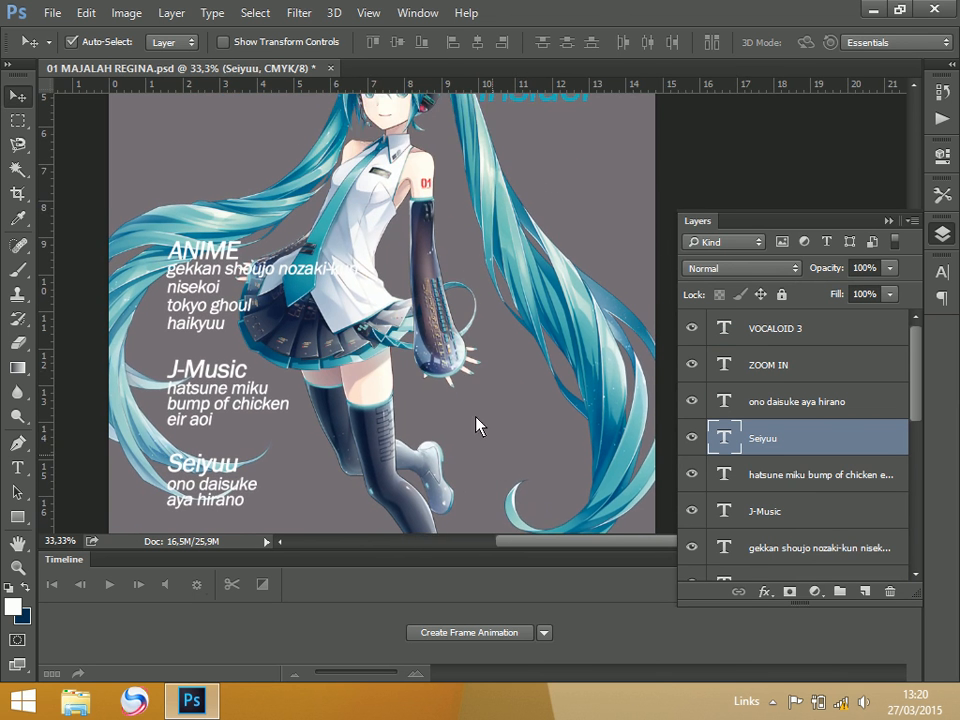
scroll(396, 336, down, 2)
scroll(398, 337, left, 1)
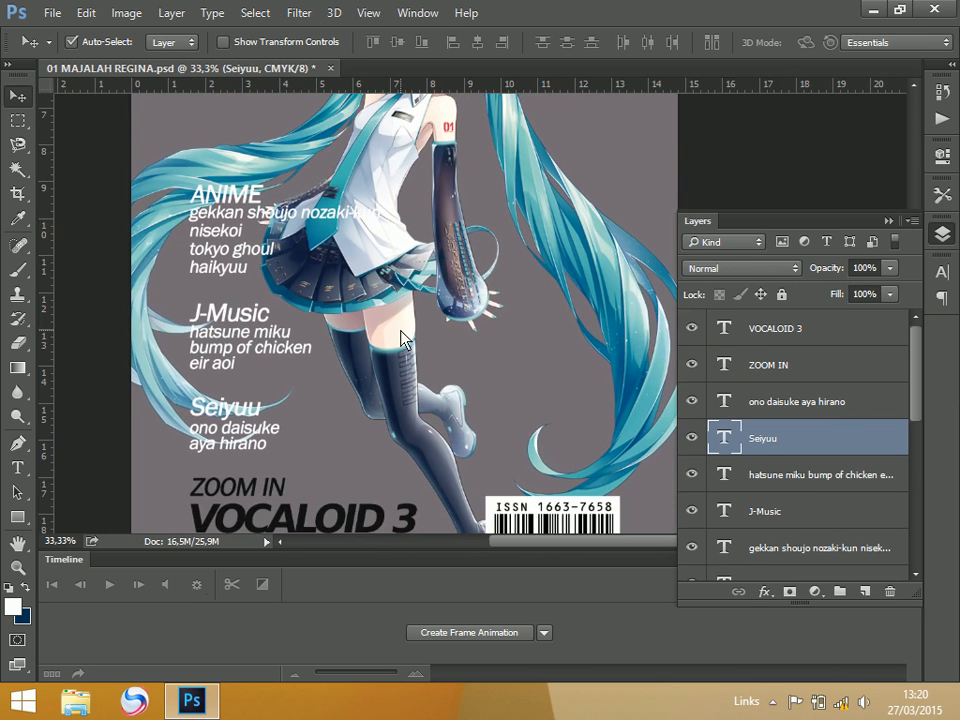
scroll(400, 340, down, 3)
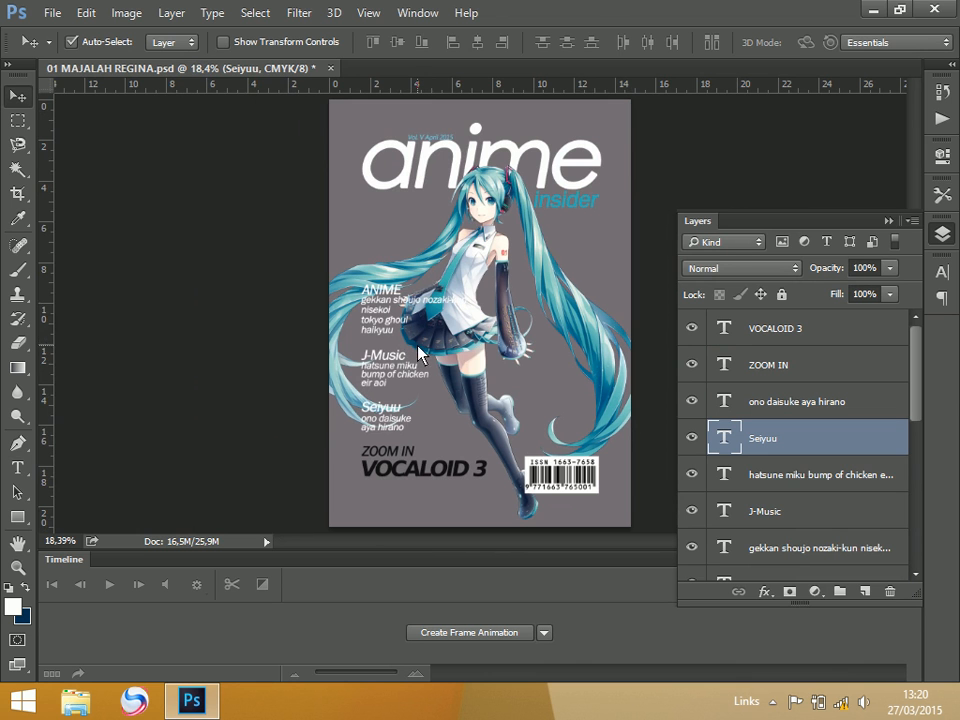
key(alt)
key(alt)
key(ctrl+shift+s)
drag(141, 486, 135, 490)
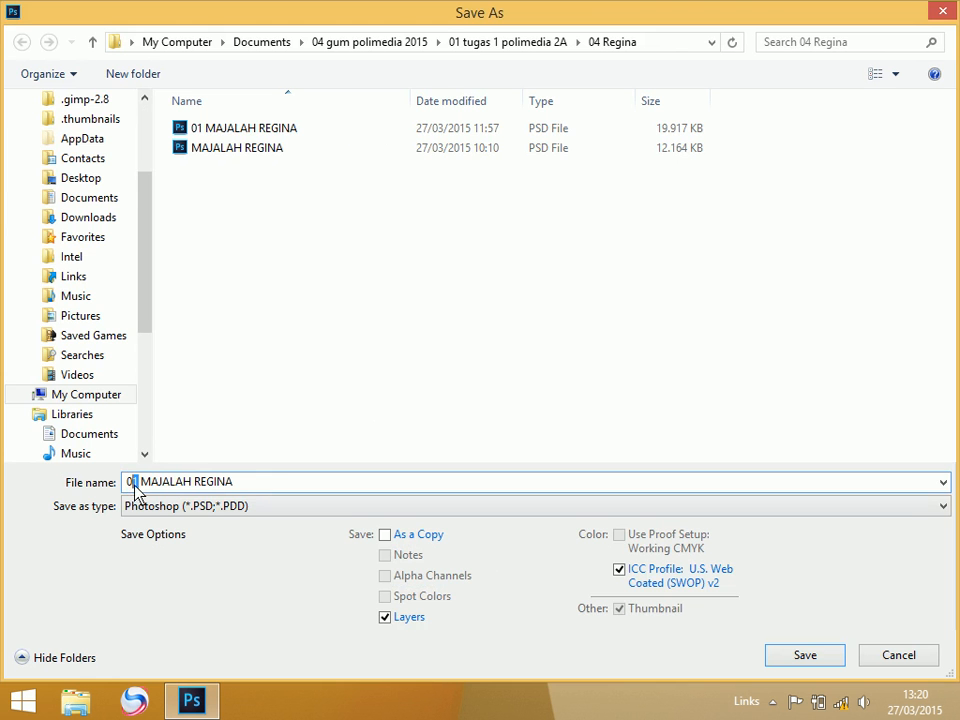
key(BackSpace)
text(2)
click(816, 668)
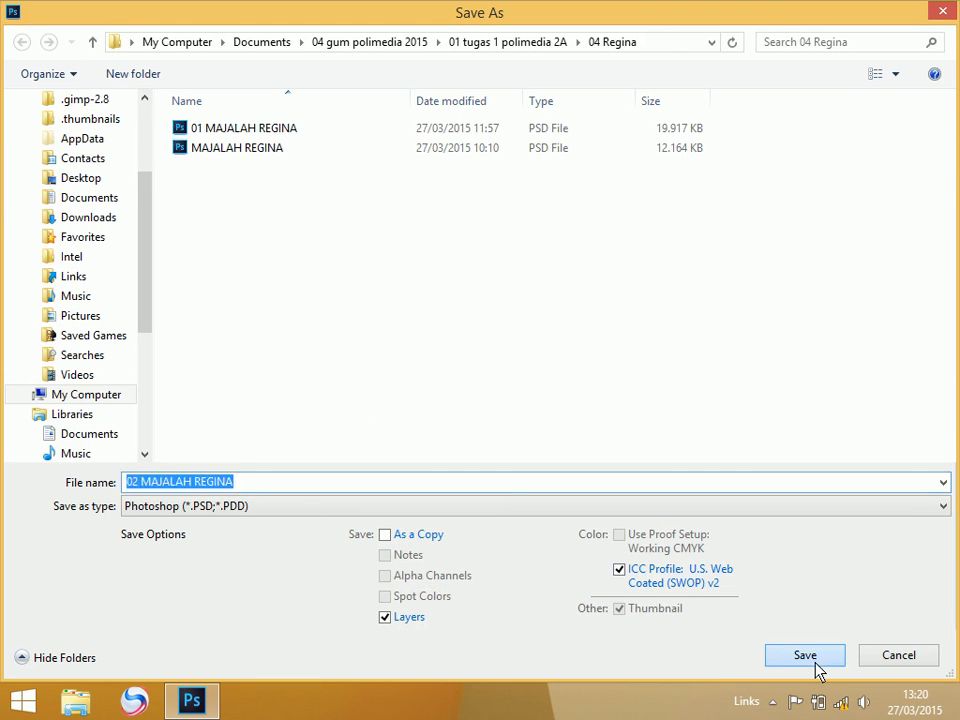
click(855, 210)
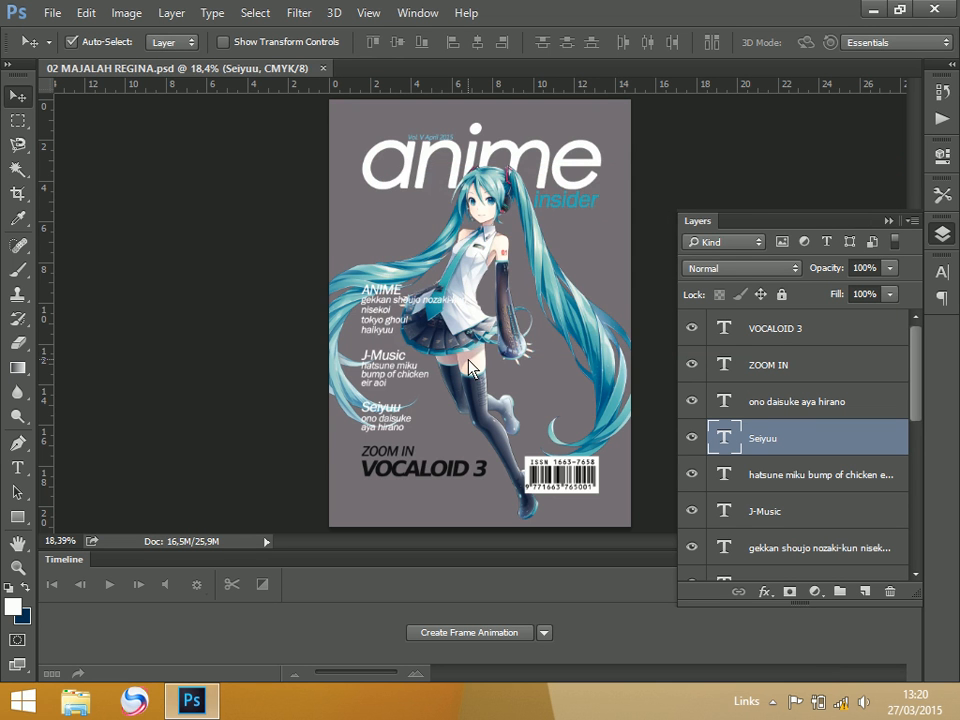
Draw a rectangle shape of about 792 by 985 px around the article lists, on a layer directly above the ANIME text layer.
key(ctrl+plus)
key(ctrl+plus)
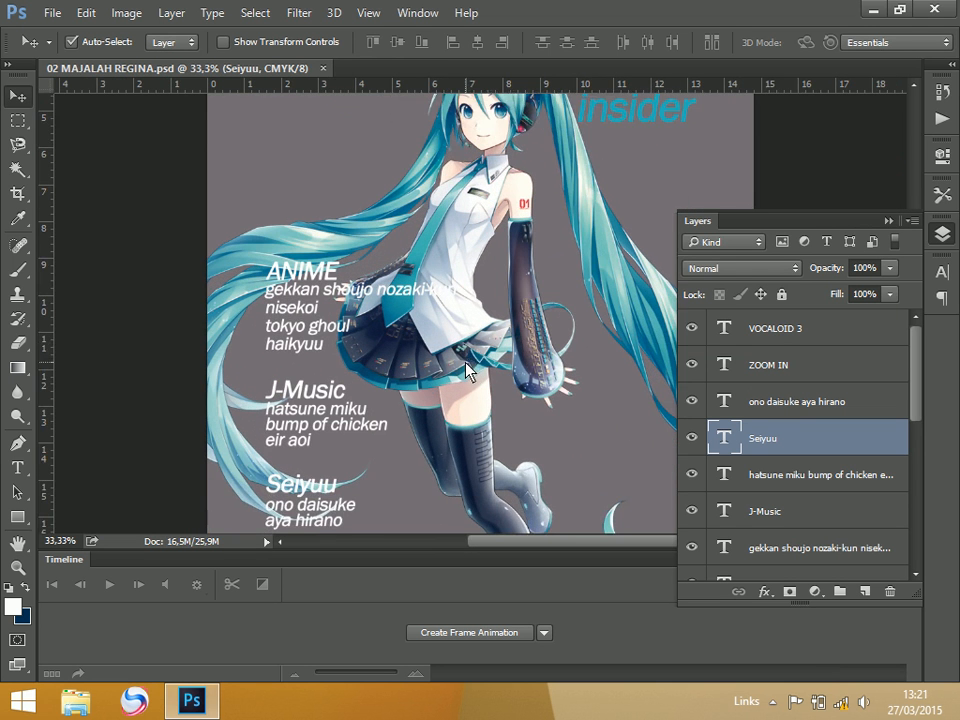
scroll(470, 370, down, 3)
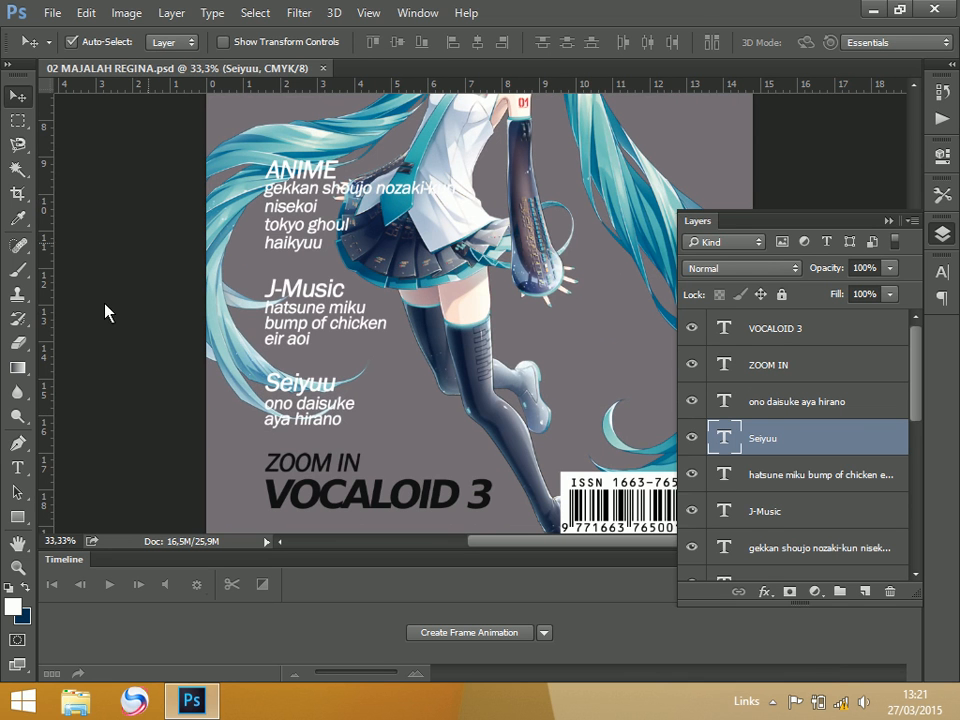
click(18, 517)
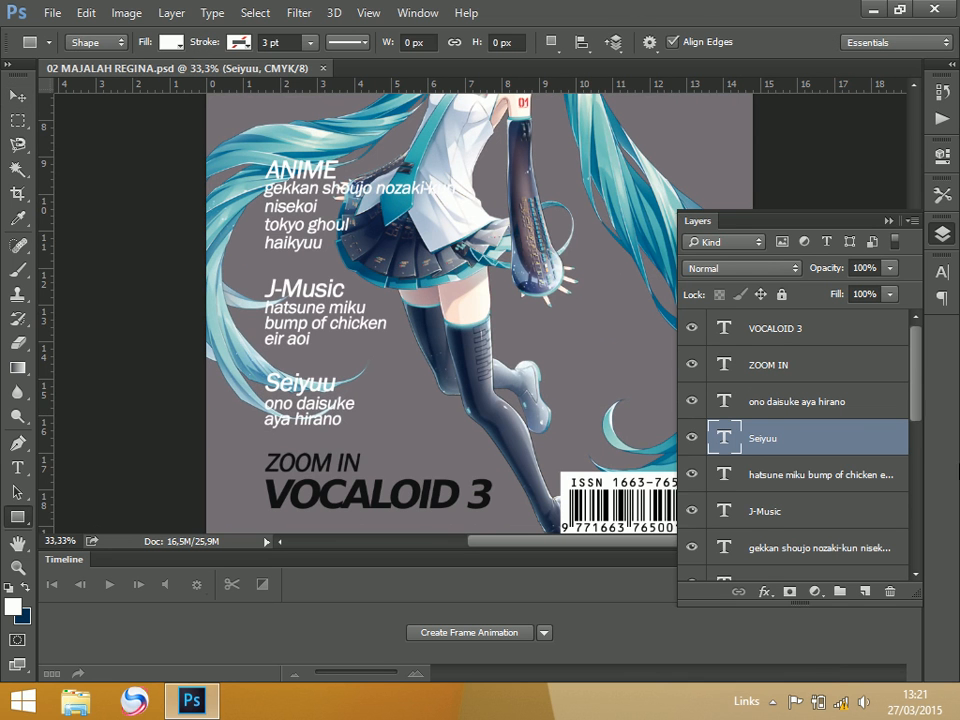
scroll(911, 467, down, 3)
click(808, 441)
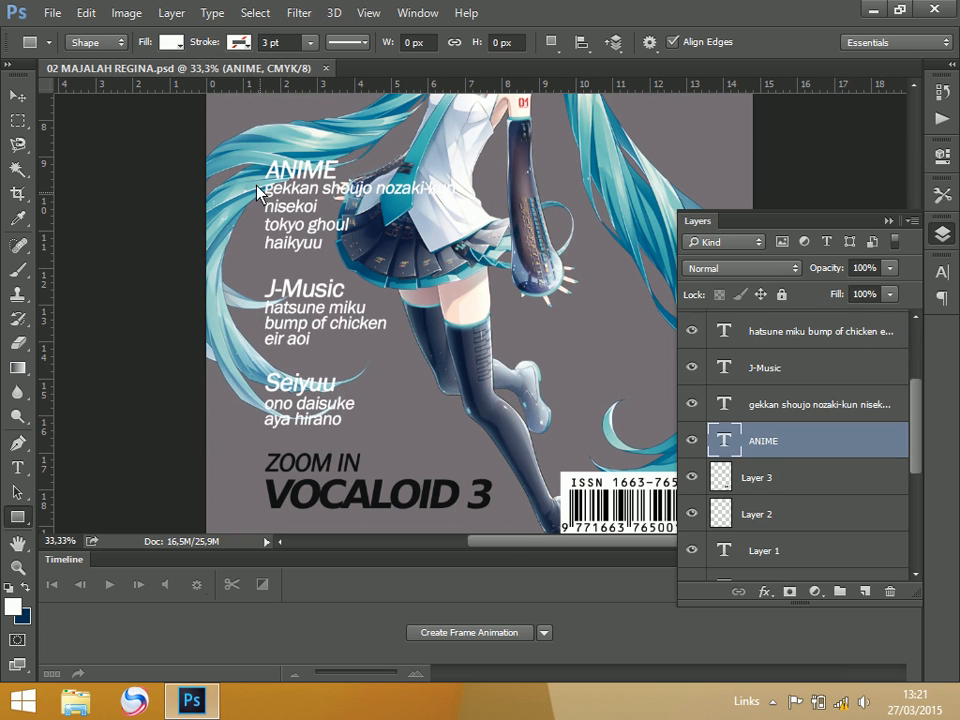
drag(188, 126, 435, 434)
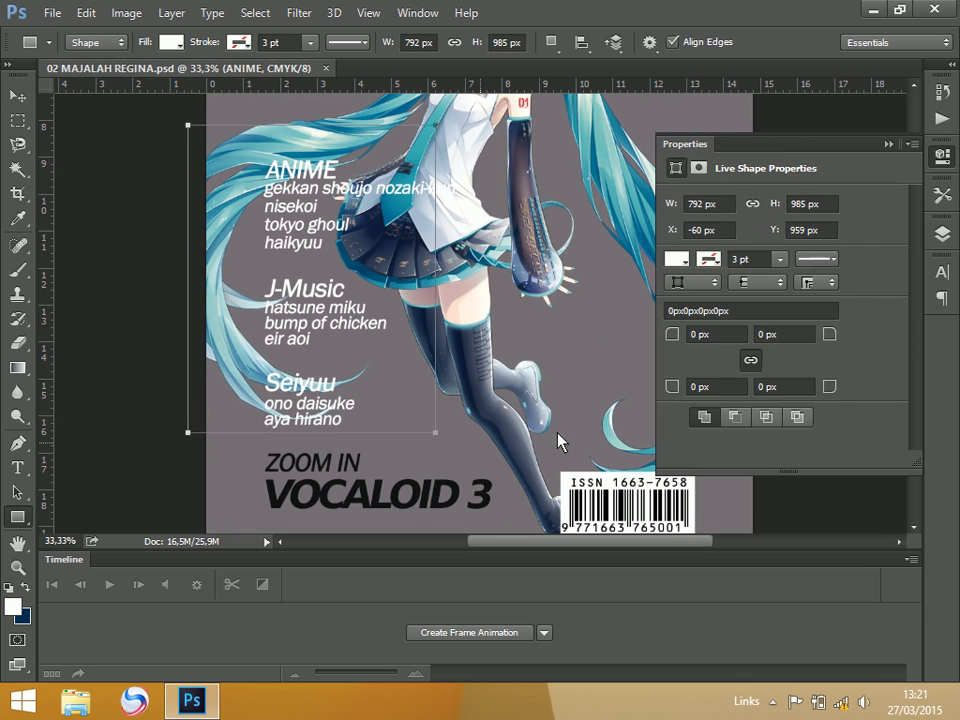
click(942, 238)
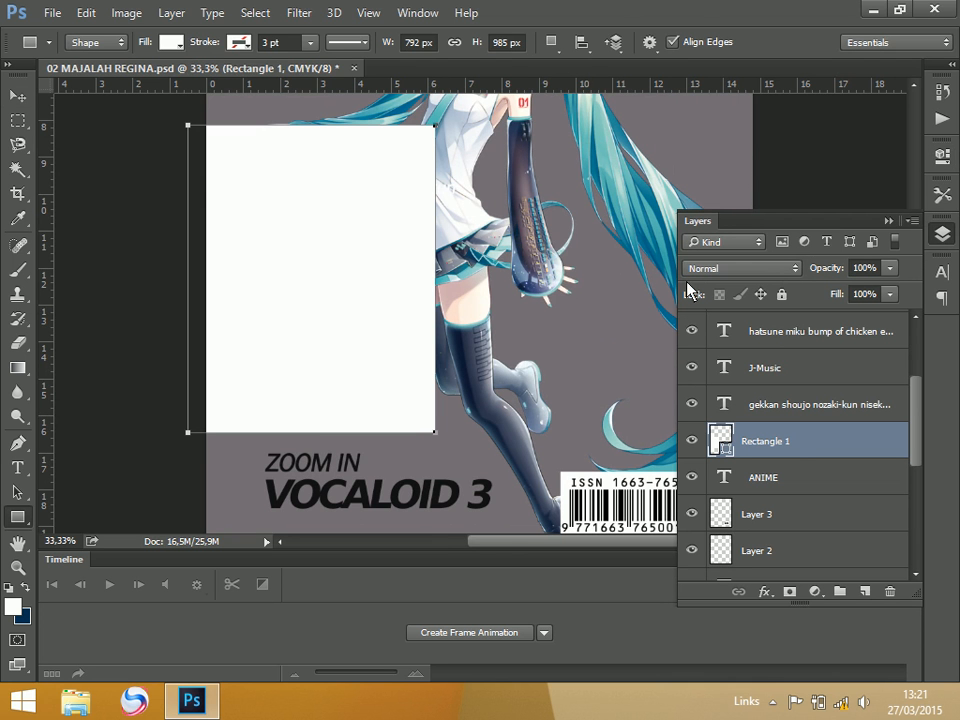
Fill the rectangle with a light violet swatch.
click(172, 42)
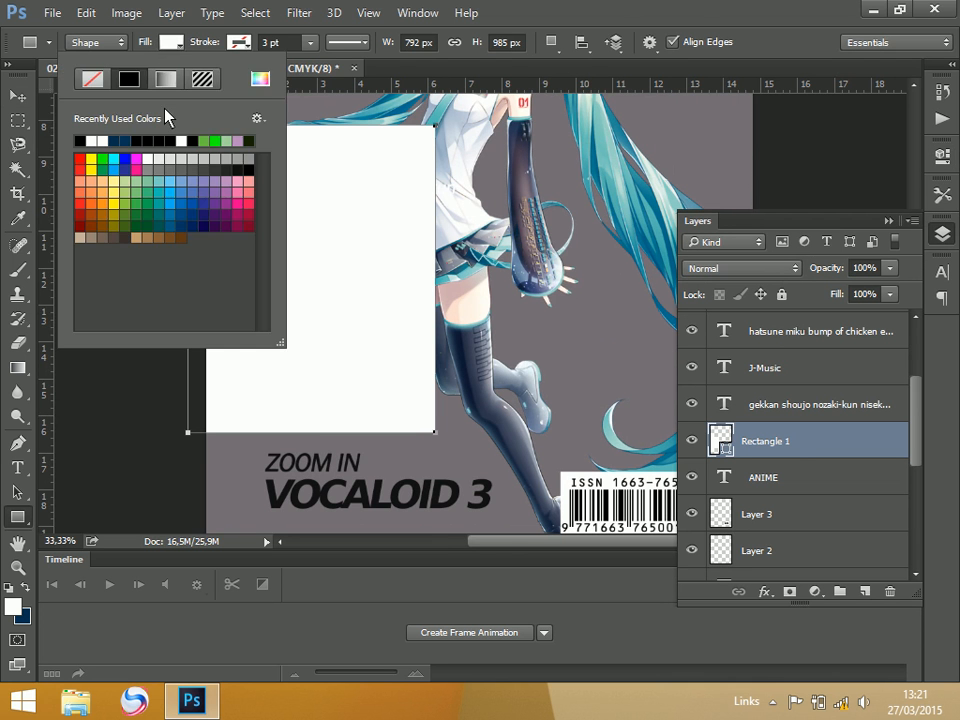
click(220, 190)
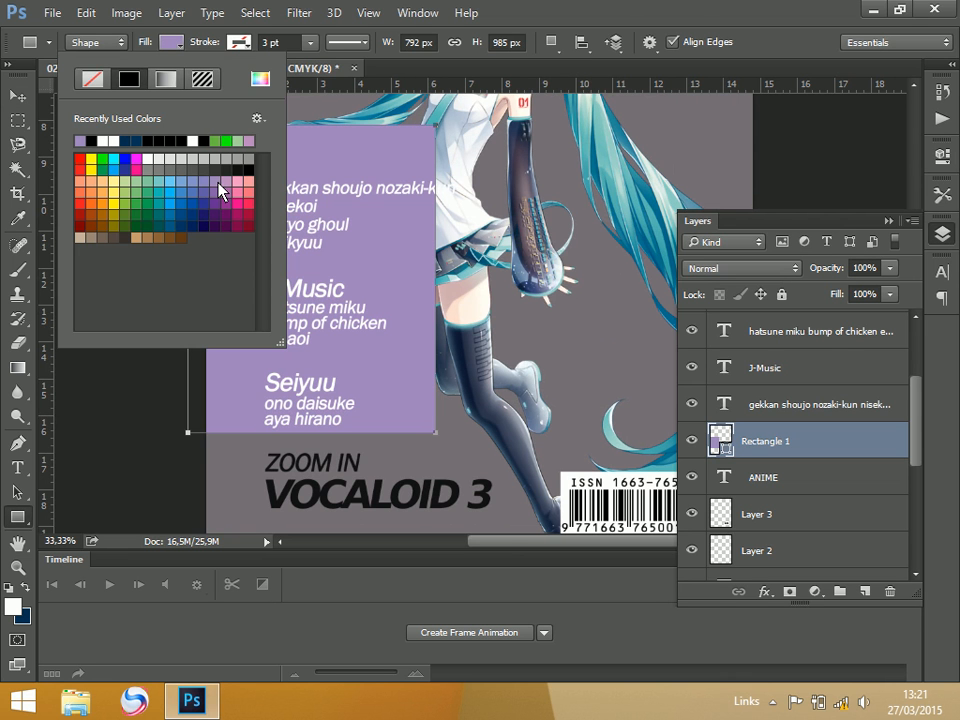
click(636, 20)
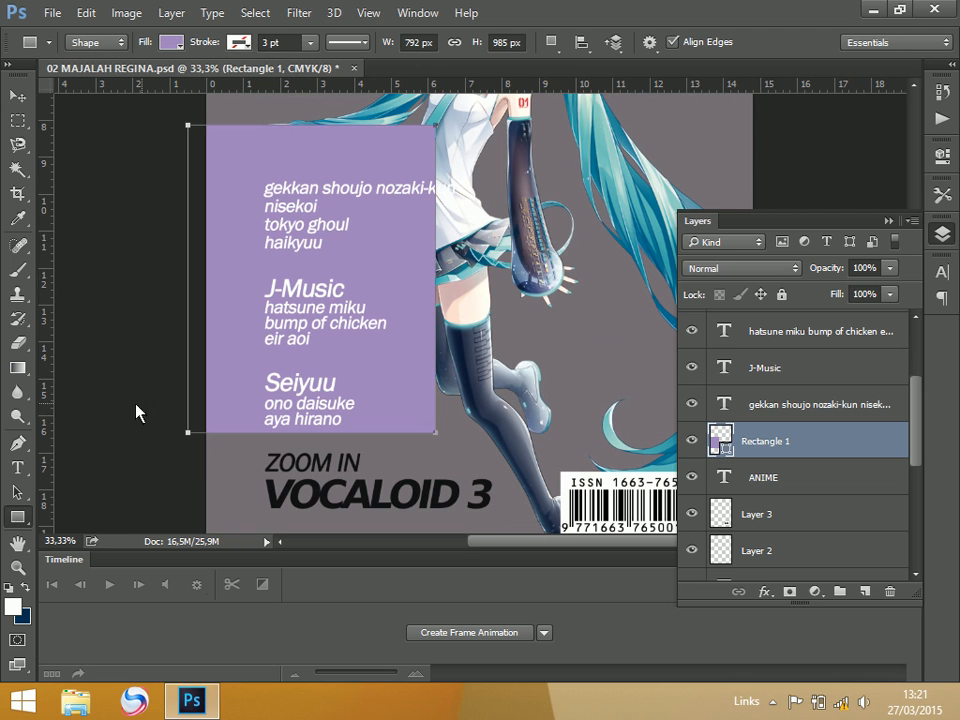
Resize the violet rectangle with Free Transform to reach from above the ANIME heading to just above ZOOM IN and past the longest entry.
click(18, 97)
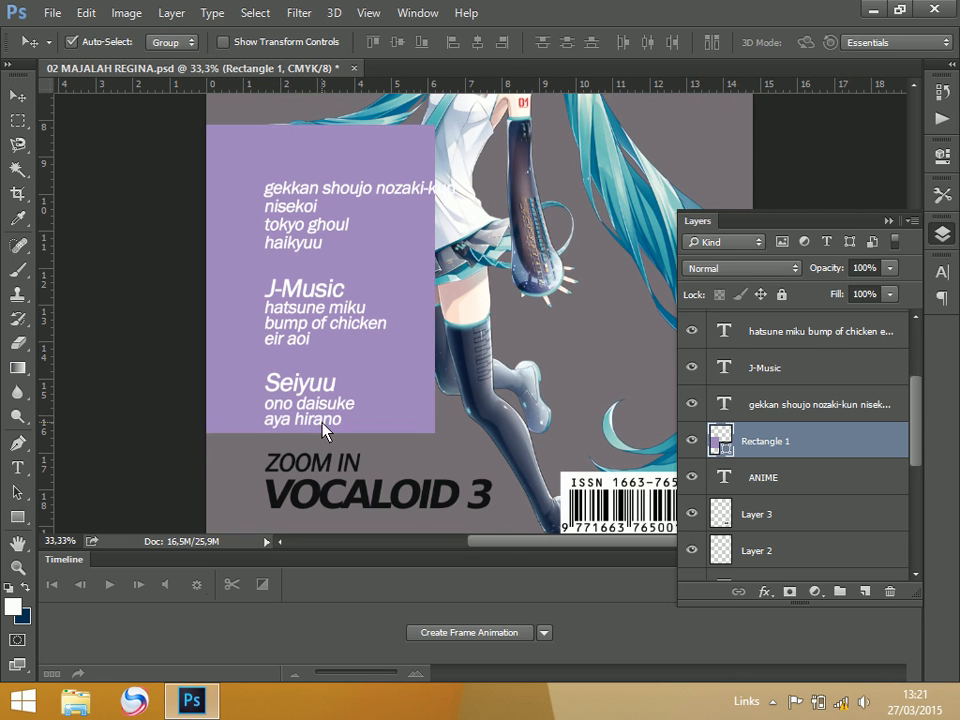
key(ctrl+t)
drag(323, 430, 320, 467)
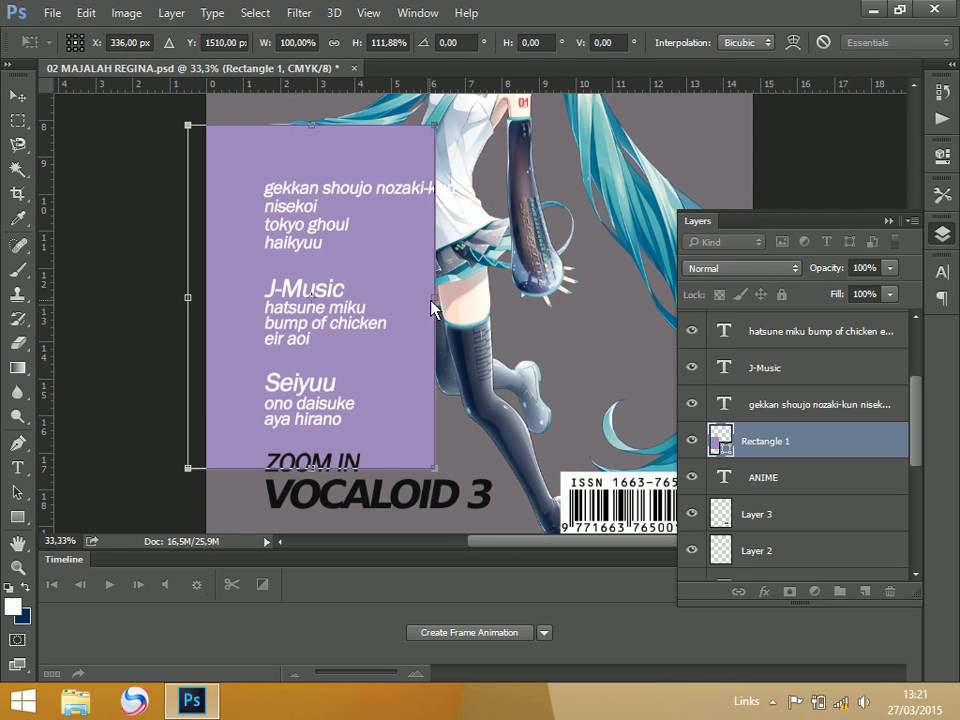
drag(433, 308, 476, 308)
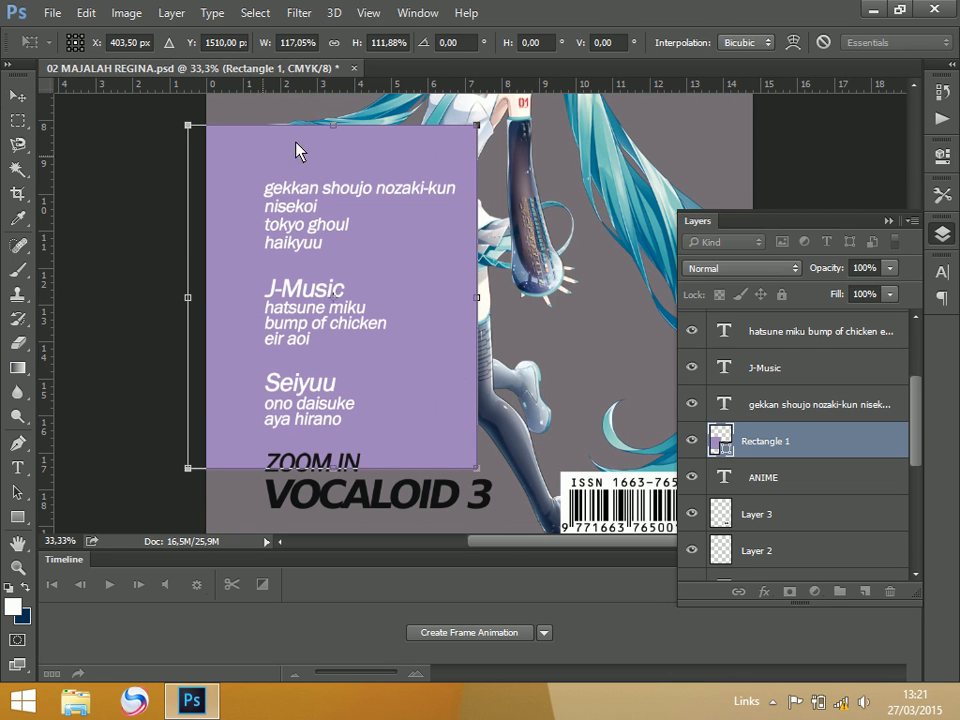
drag(343, 127, 334, 172)
drag(336, 467, 345, 441)
key(Return)
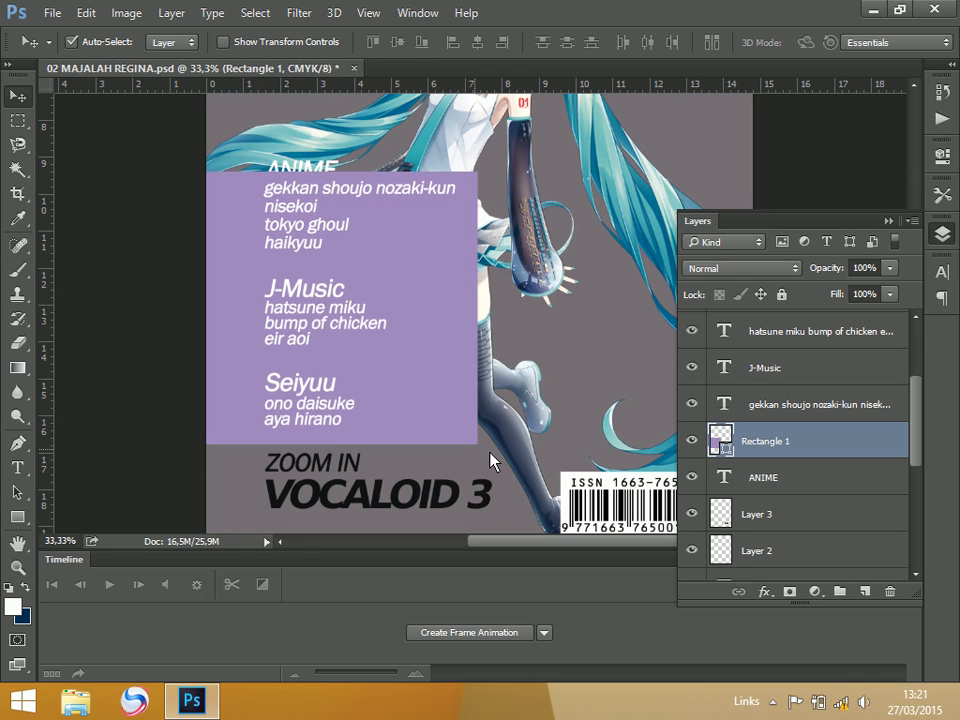
key(ctrl+t)
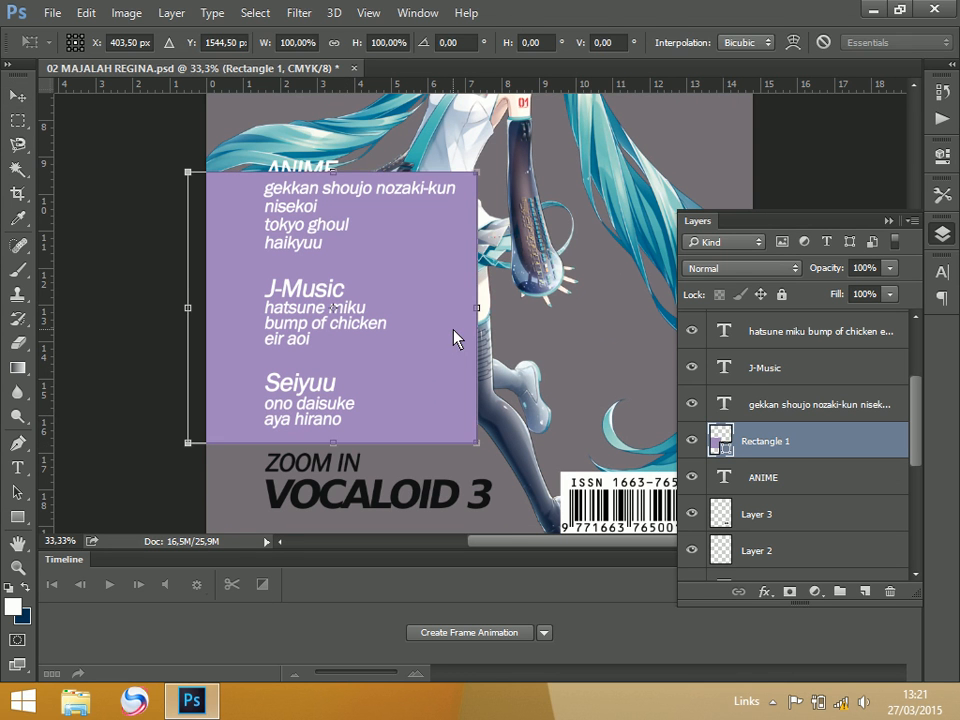
drag(334, 172, 341, 146)
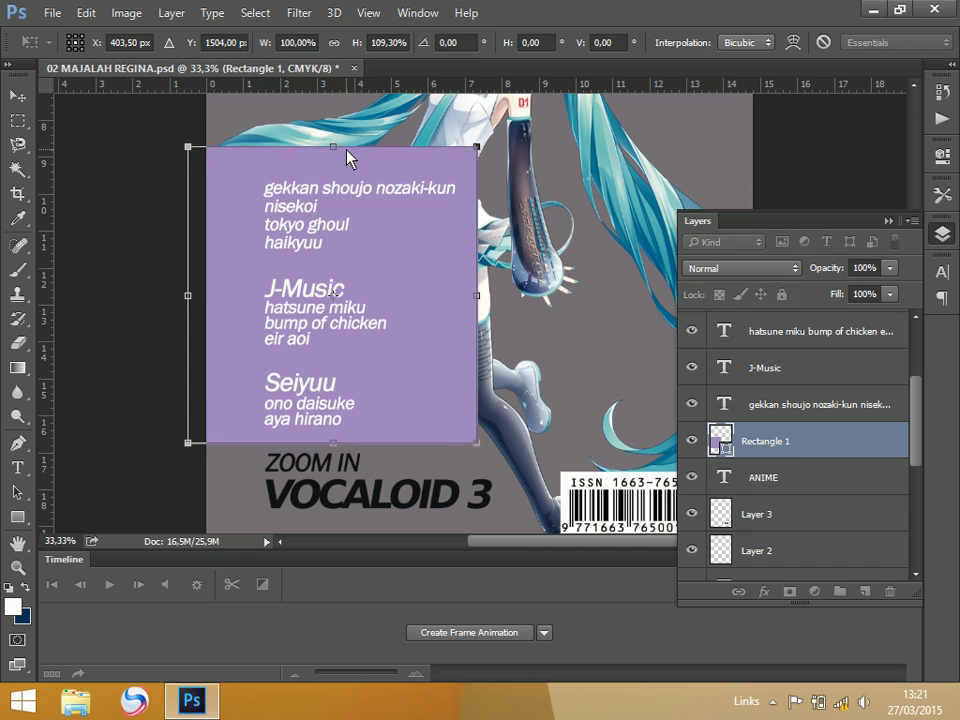
key(Return)
Move the rectangle's layer beneath the ANIME text layer and set its blend mode to Multiply.
drag(793, 446, 799, 497)
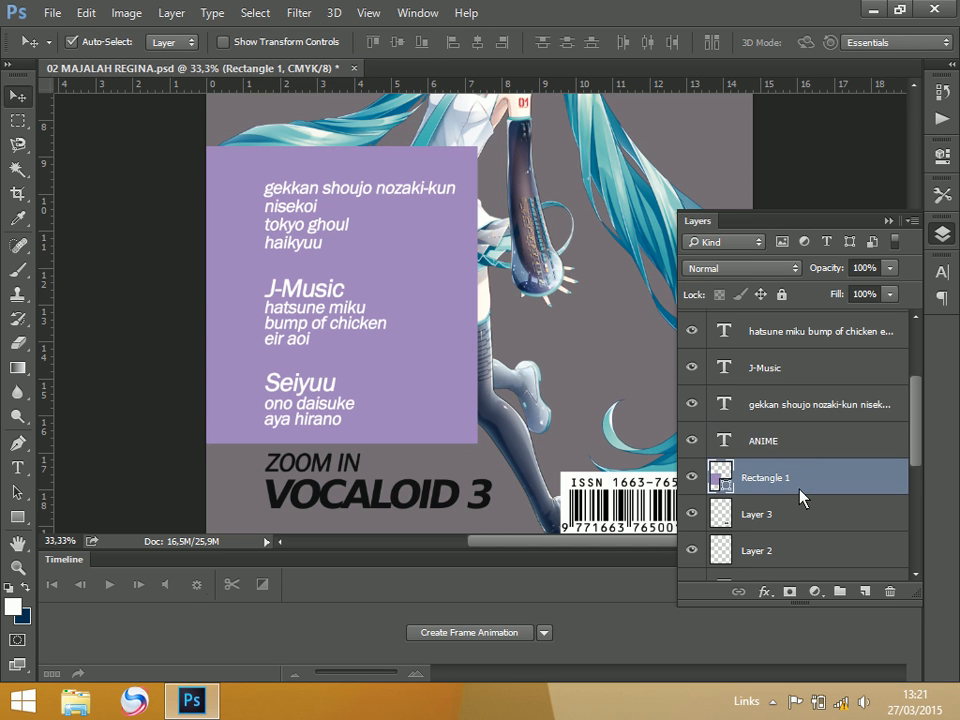
click(786, 272)
click(740, 332)
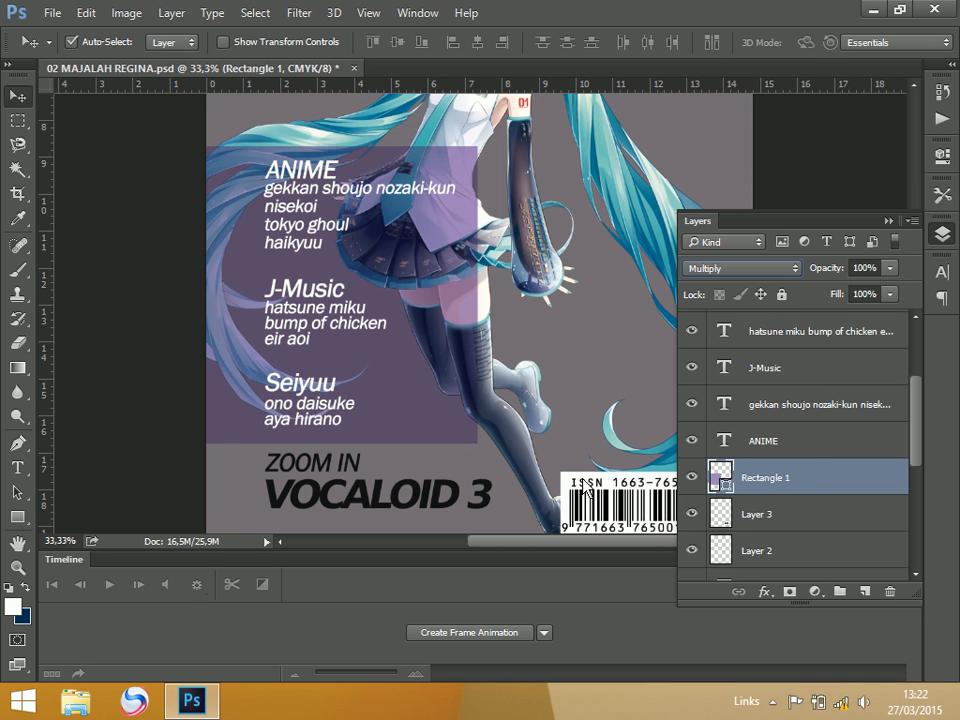
Return the rectangle's blend mode to Normal and lower its opacity to 53%.
click(770, 268)
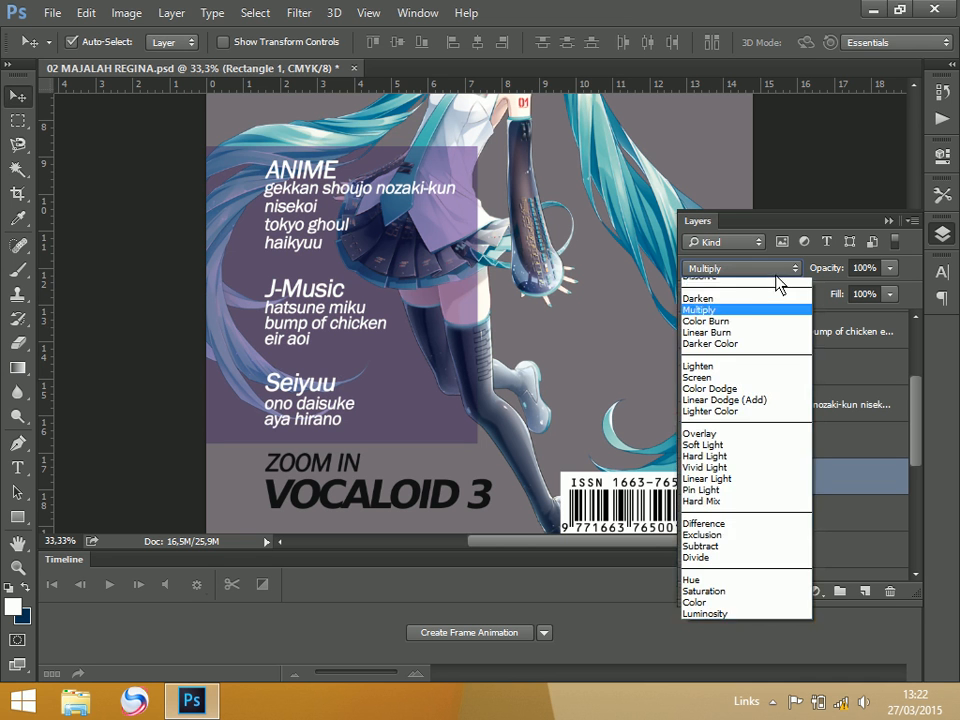
click(750, 286)
click(889, 268)
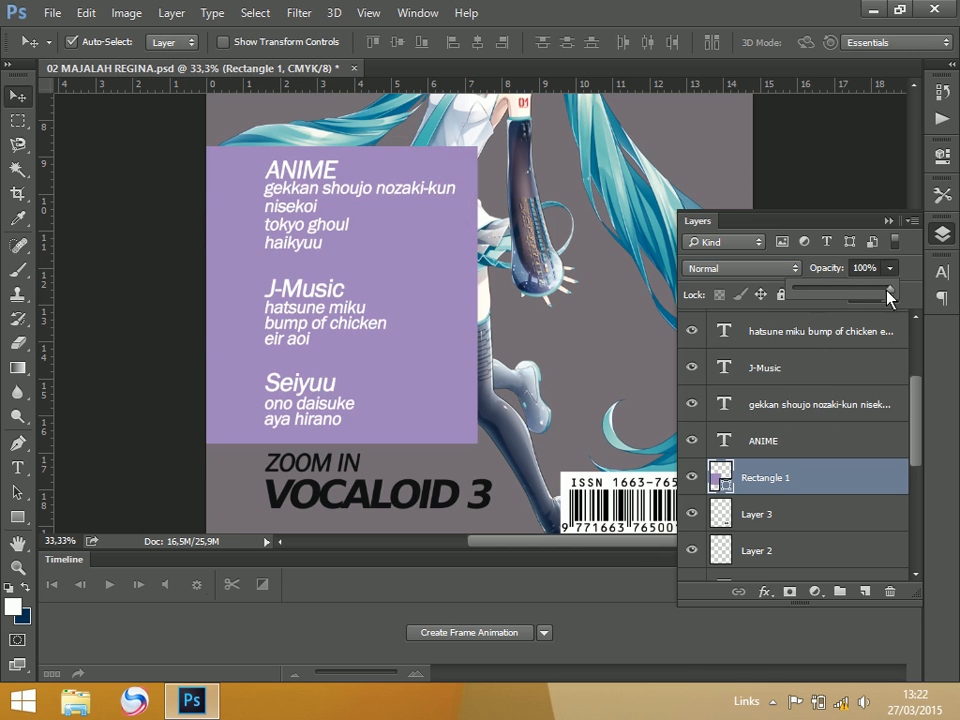
mouse_move(831, 293)
mouse_down()
mouse_move(853, 296)
mouse_move(838, 305)
mouse_move(846, 305)
mouse_up()
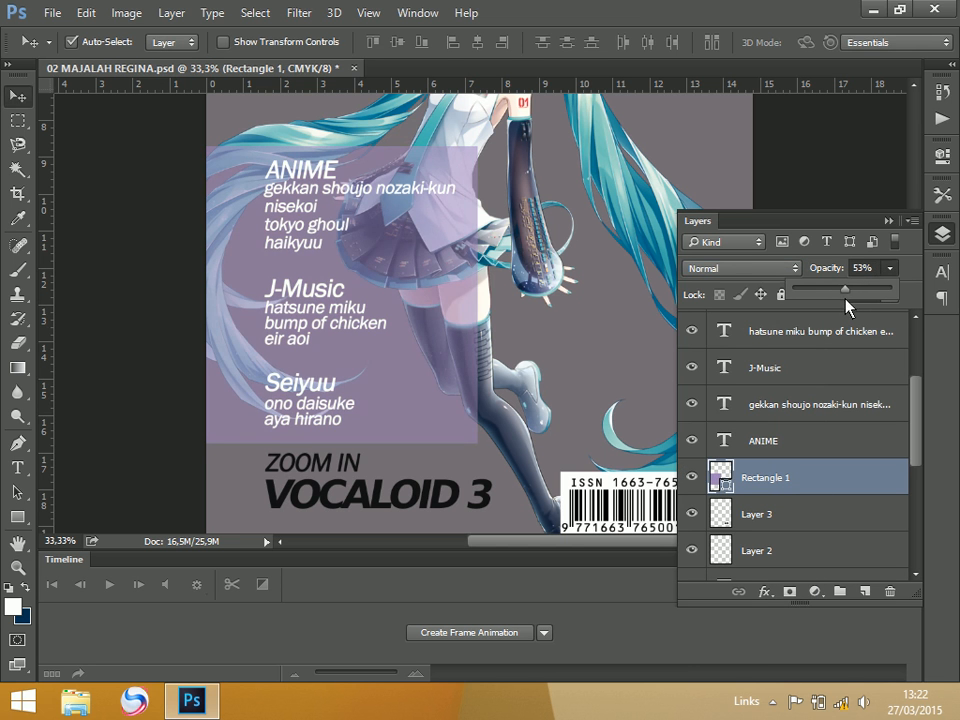
Set the semi-transparent rectangle's blend mode to Multiply and view the whole cover.
click(735, 269)
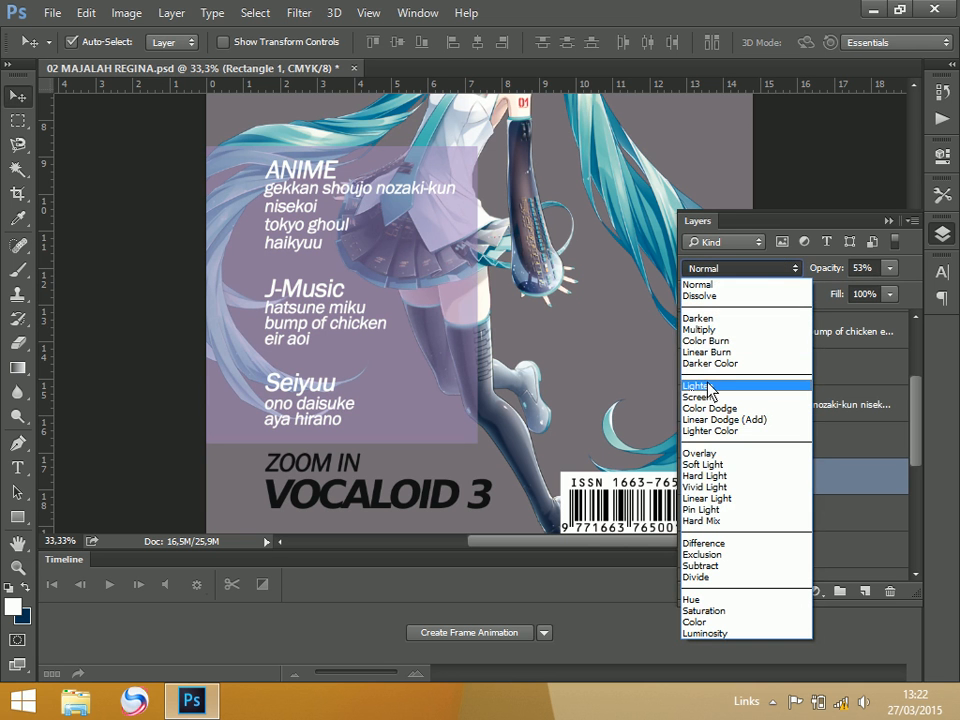
click(720, 329)
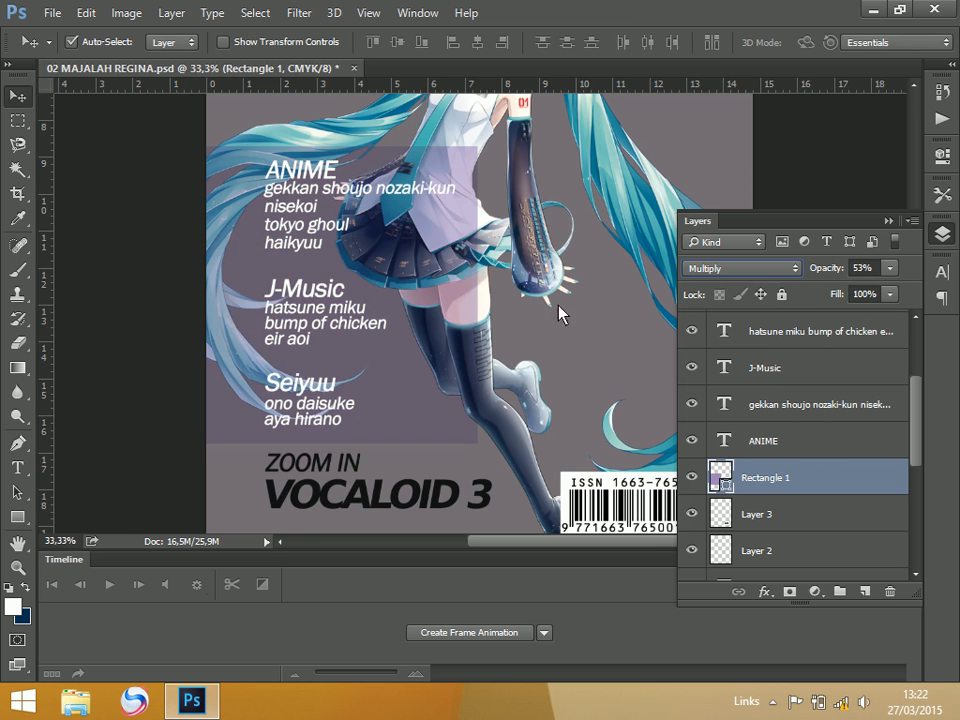
scroll(567, 325, down, 3)
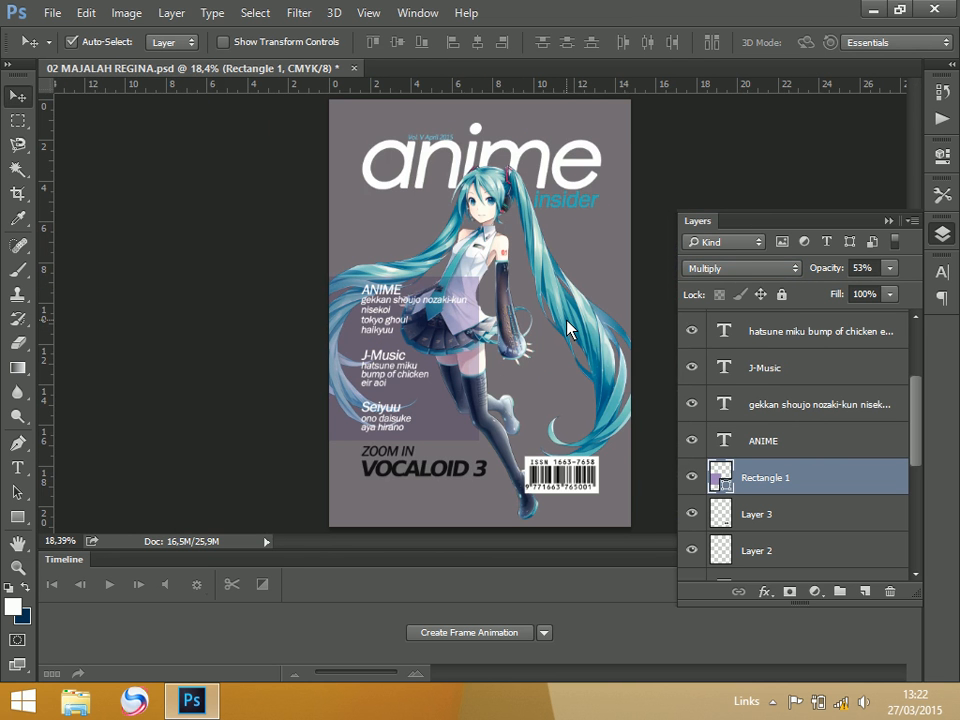
Stretch the violet rectangle with Free Transform so it spans the full height of the cover.
scroll(567, 325, up, 2)
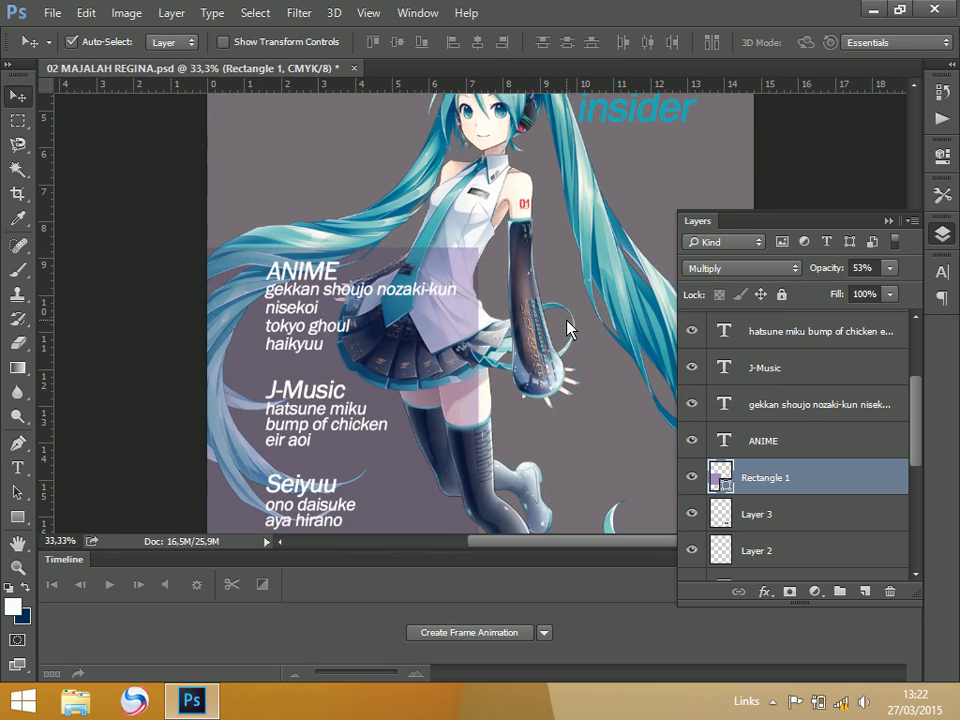
scroll(567, 325, down, 2)
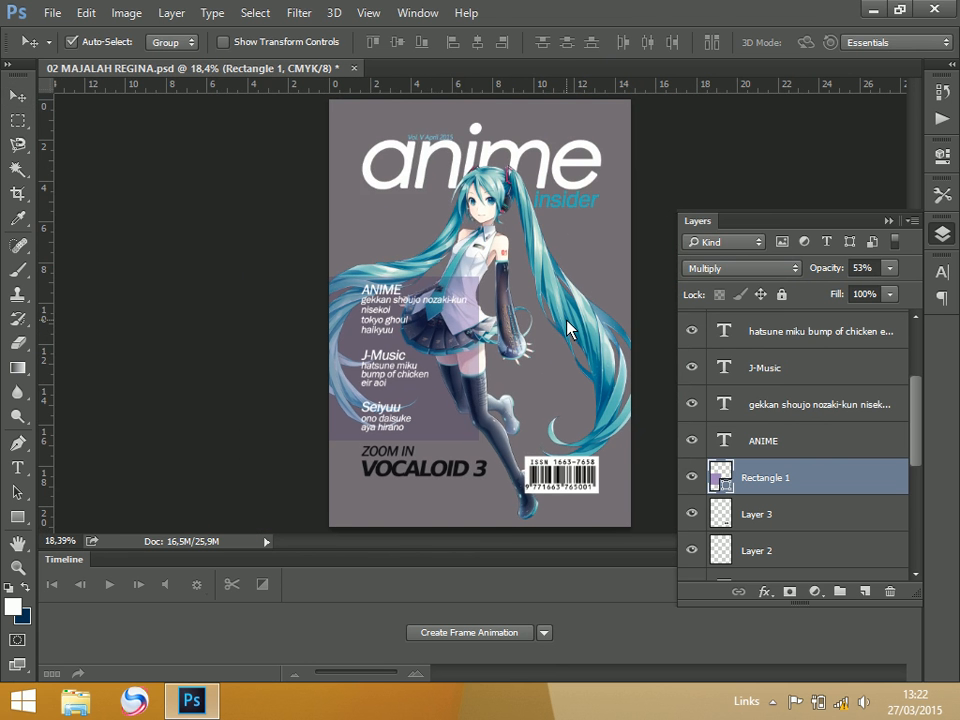
key(ctrl+t)
drag(399, 277, 400, 95)
drag(399, 439, 401, 541)
key(Return)
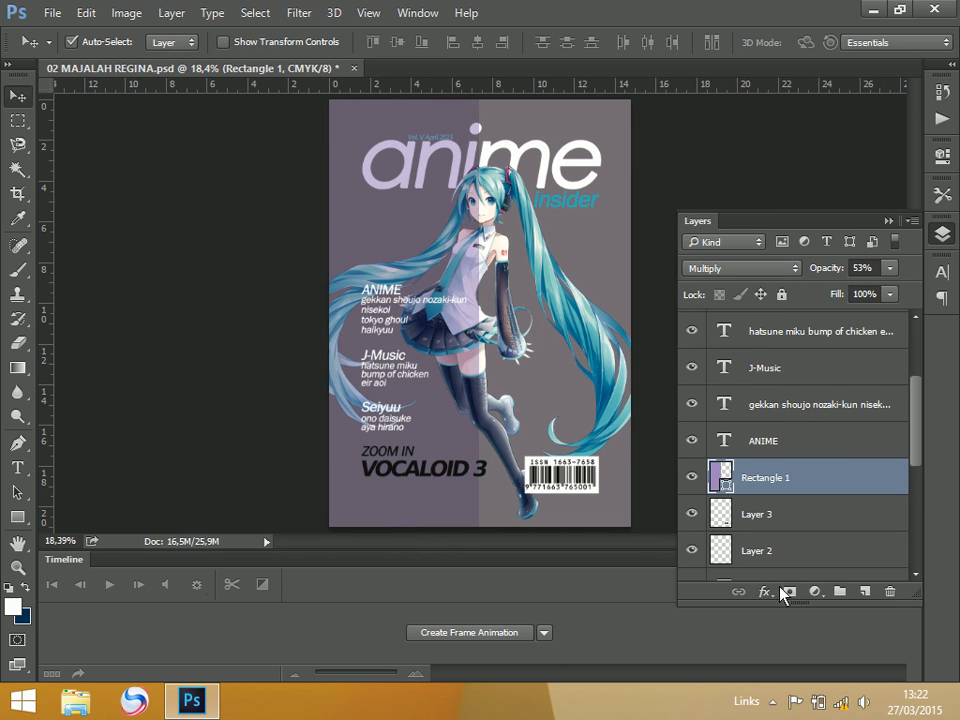
Move the rectangle's layer directly above the Main image layer and bring the anime title layer to the front.
scroll(910, 474, down, 3)
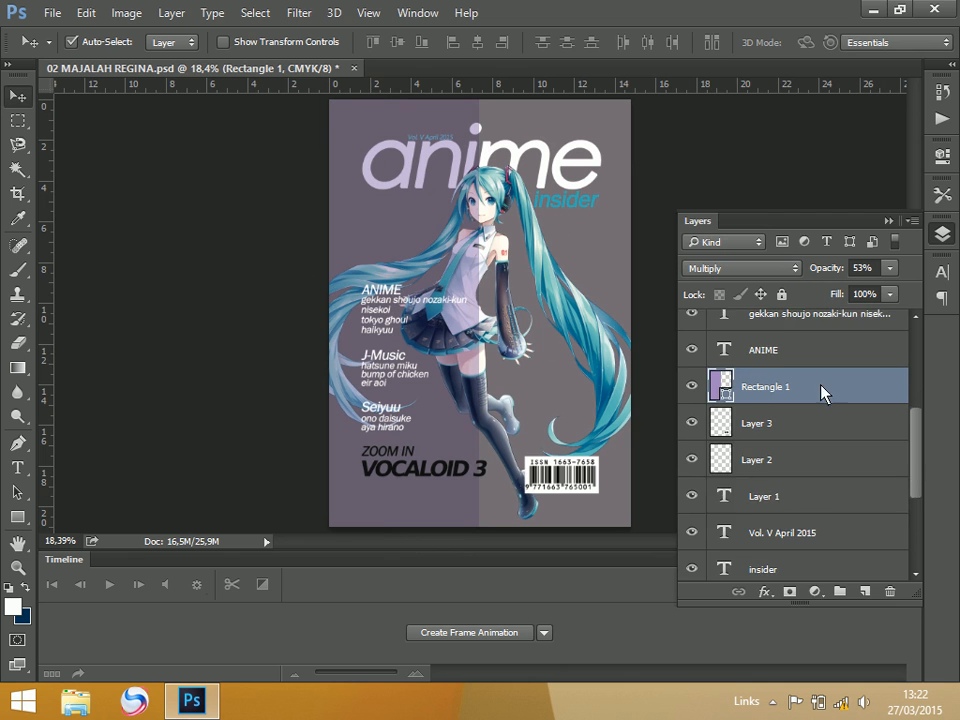
drag(822, 392, 829, 416)
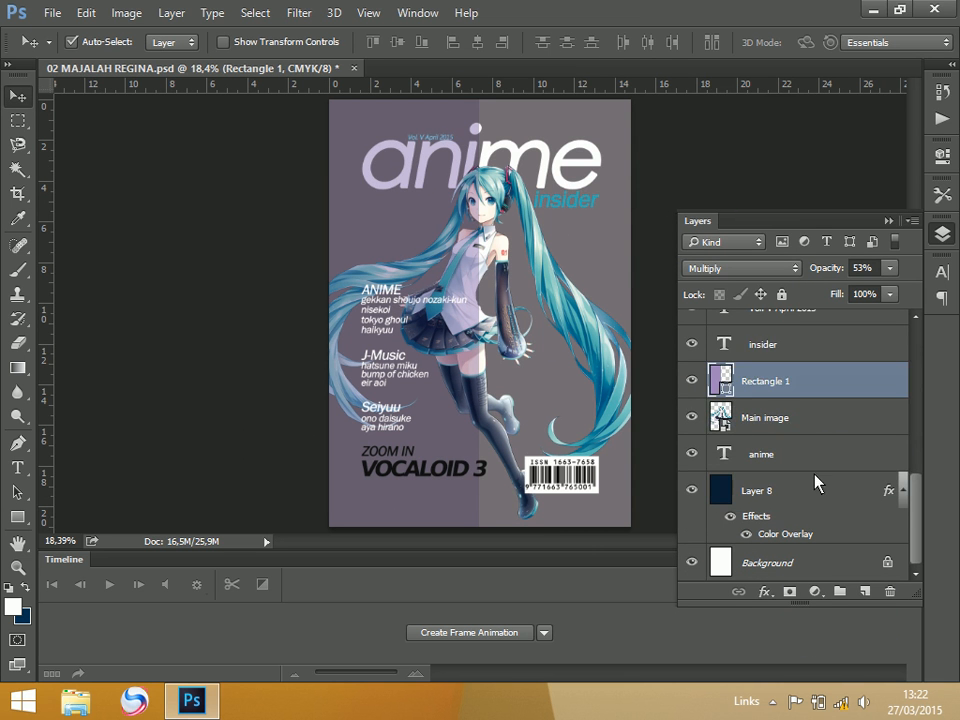
click(210, 422)
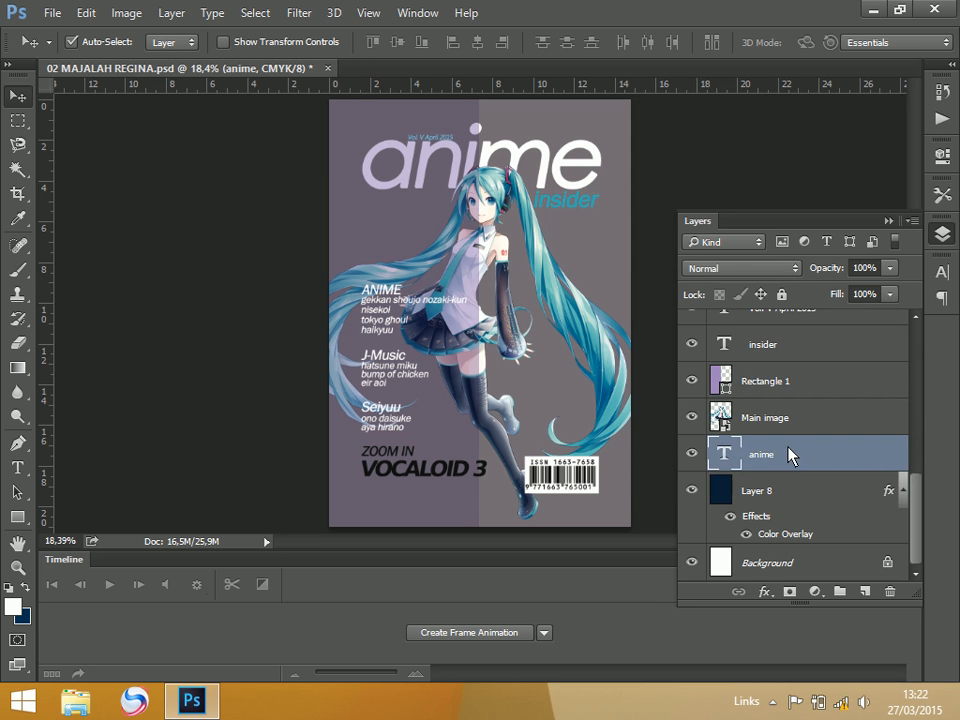
key(ctrl+shift+bracketright)
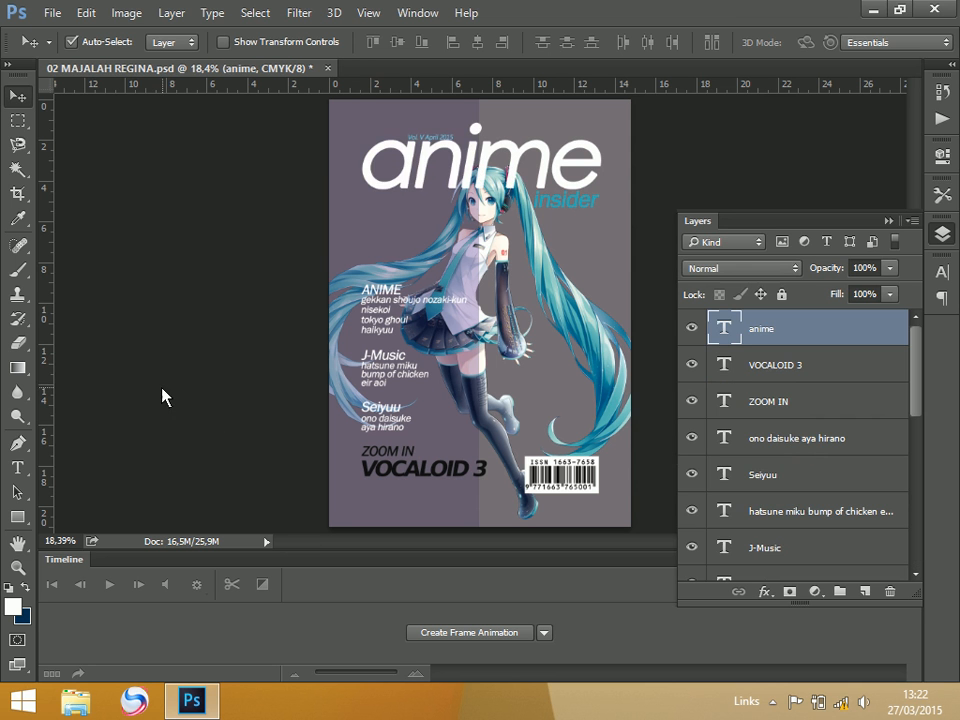
Show the guides and narrow the violet rectangle from its inner edge to about 84% of its width with Free Transform.
key(ctrl+plus)
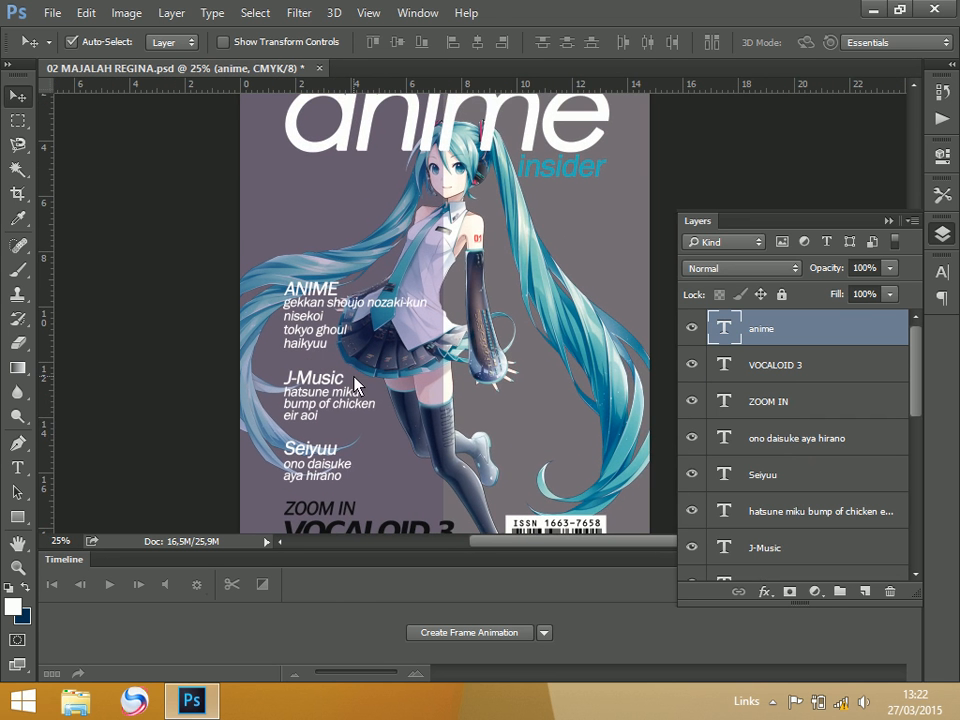
key(ctrl+t)
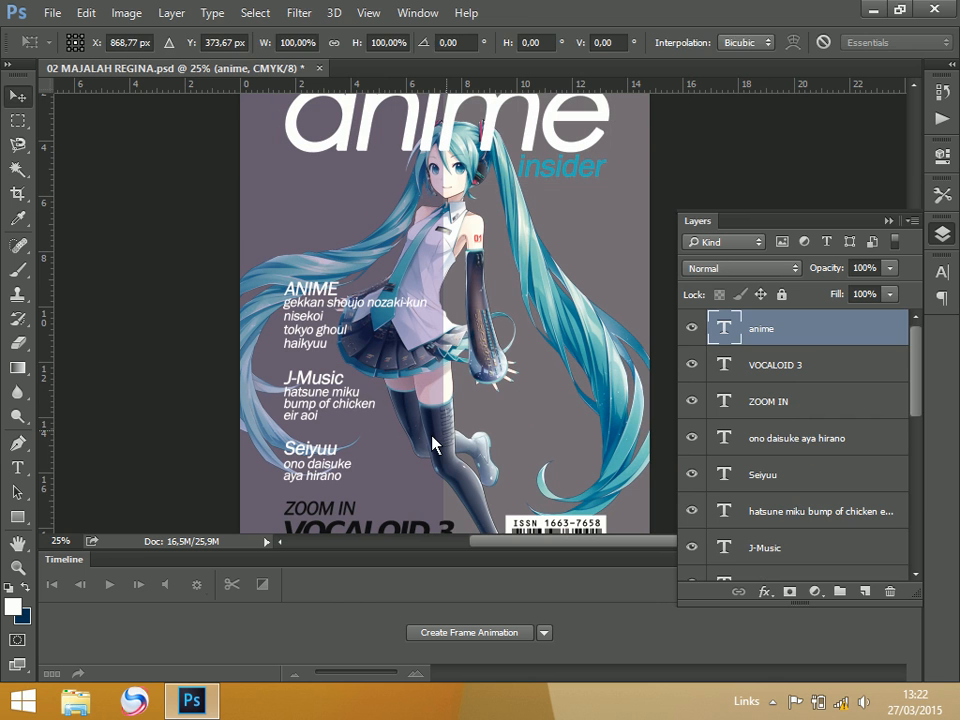
key(Return)
click(432, 446)
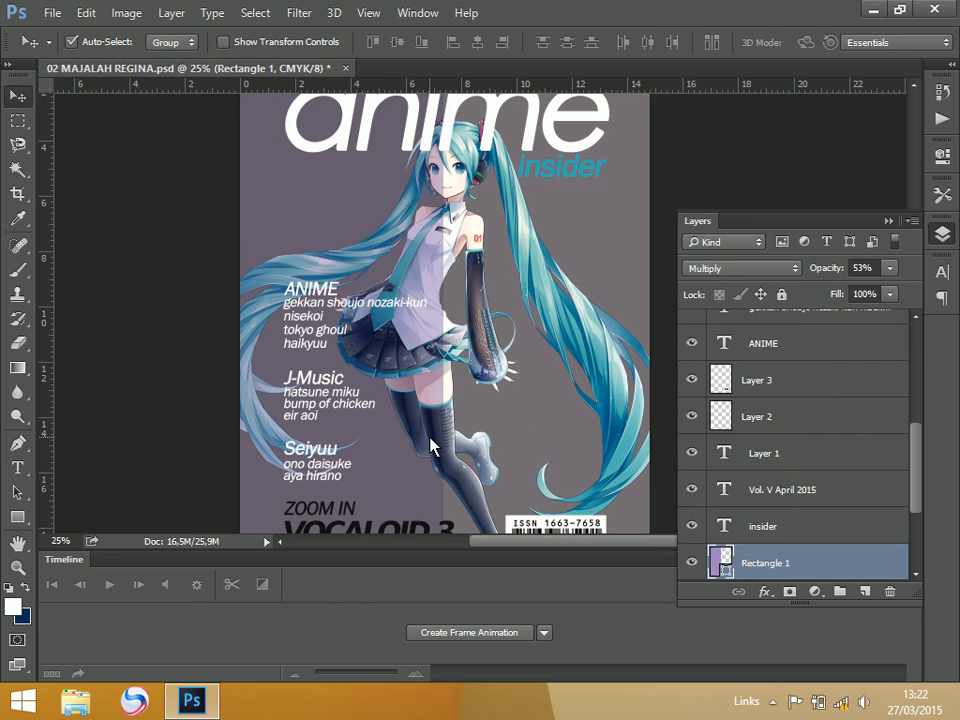
key(ctrl+semicolon)
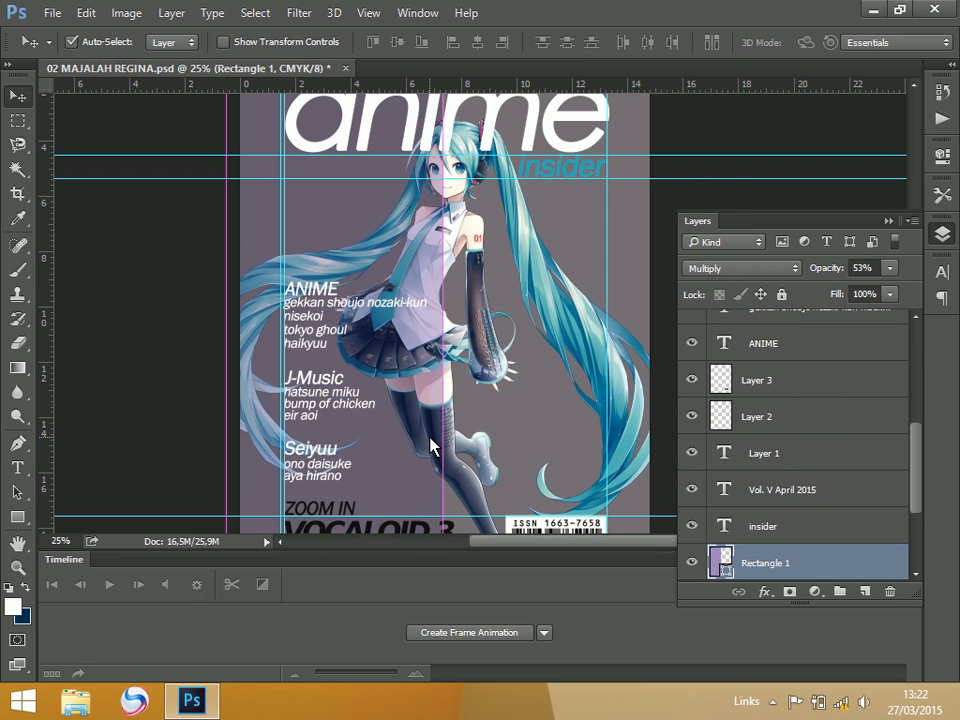
key(ctrl+t)
drag(441, 322, 408, 322)
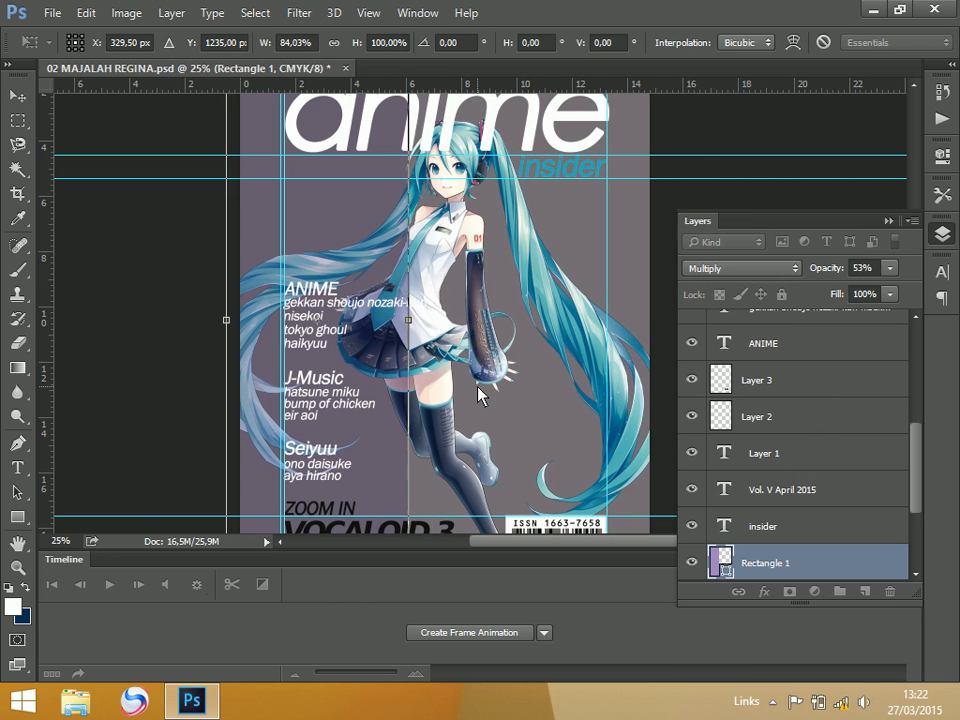
key(Return)
Set the text of the list under the ANIME heading to 12 pt.
scroll(481, 392, up, 1)
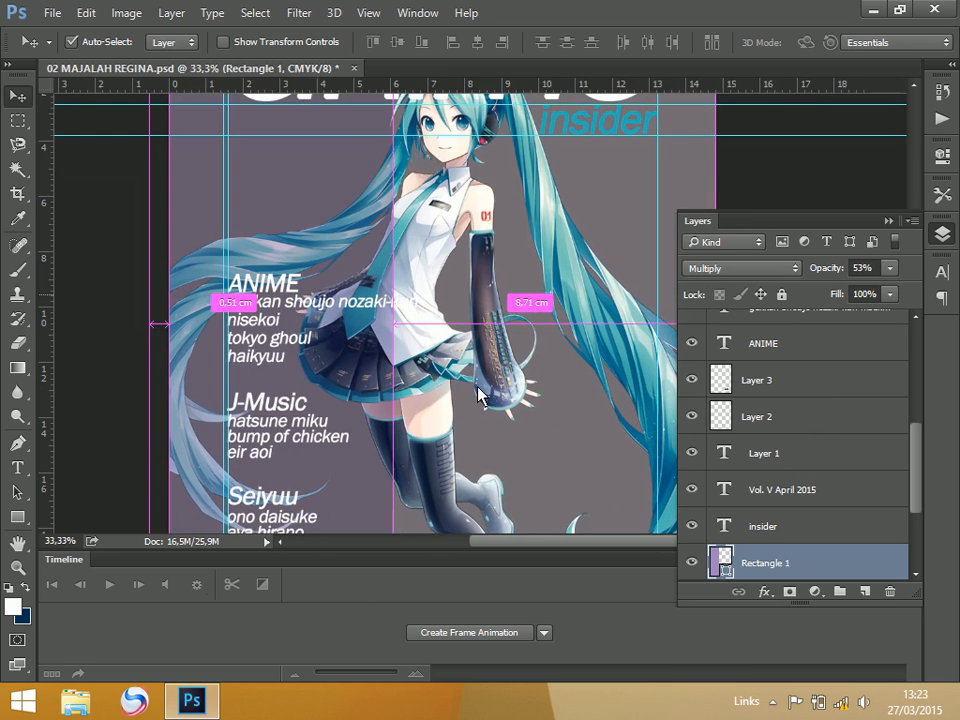
drag(353, 353, 405, 350)
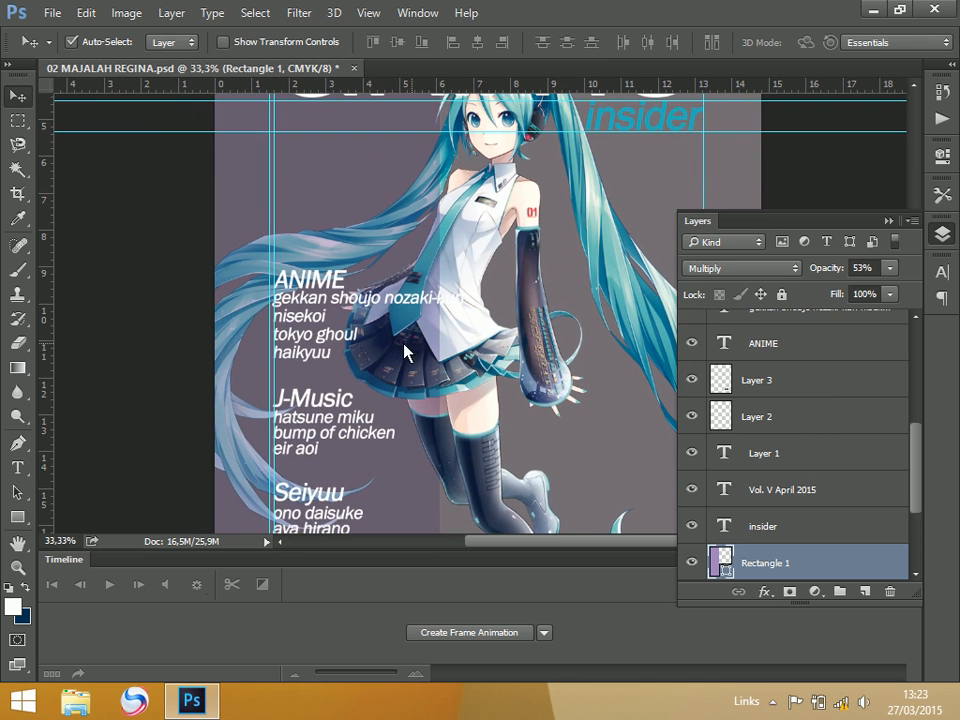
key(ctrl)
click(320, 307)
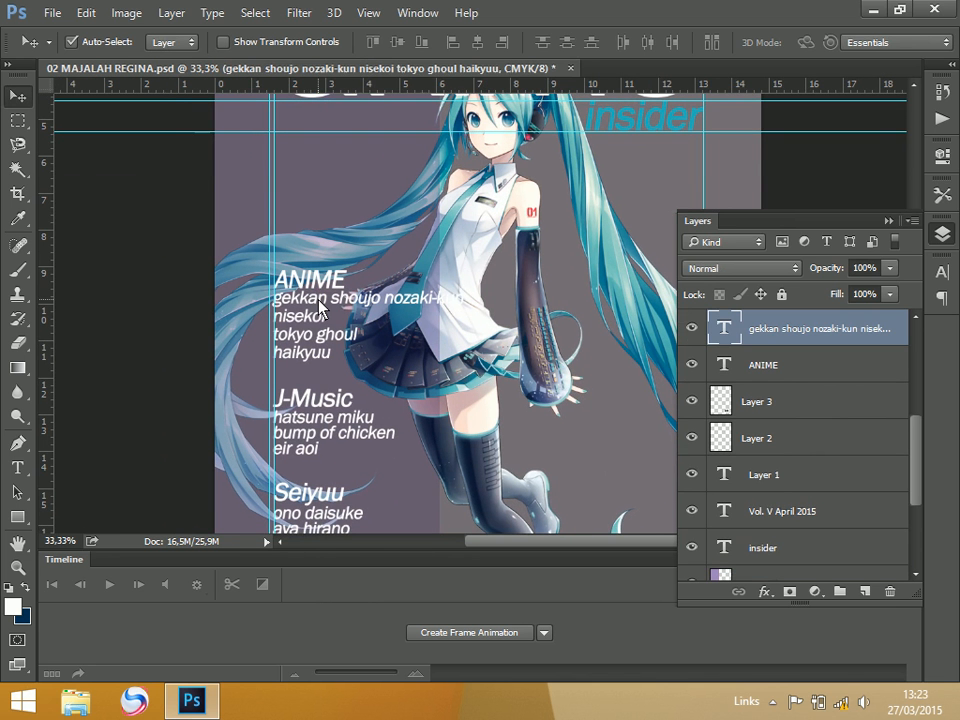
double_click(729, 327)
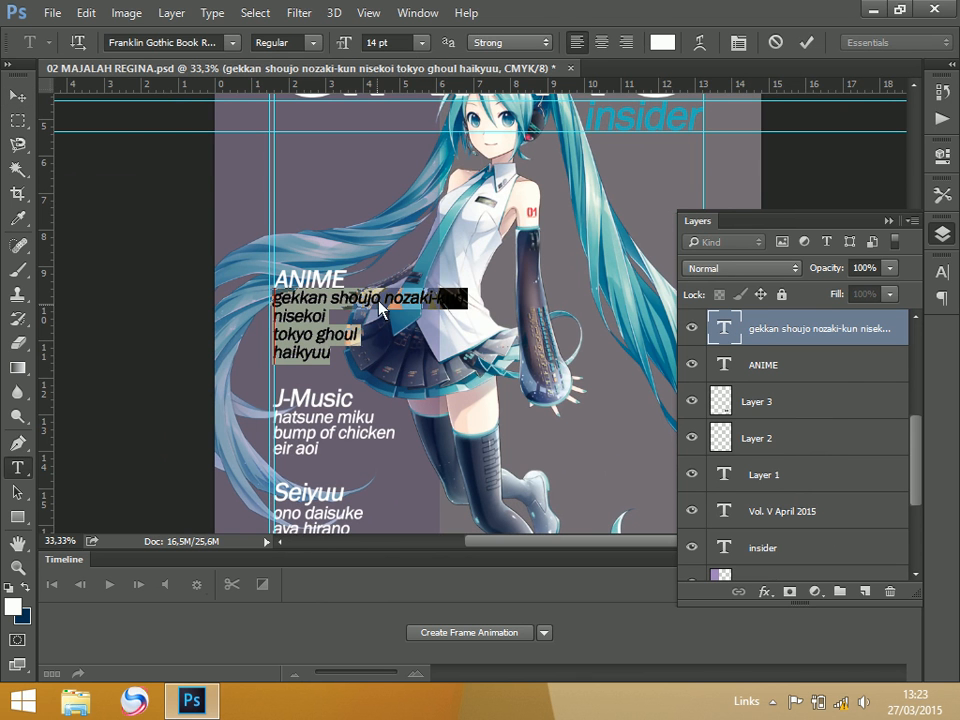
click(422, 42)
click(418, 196)
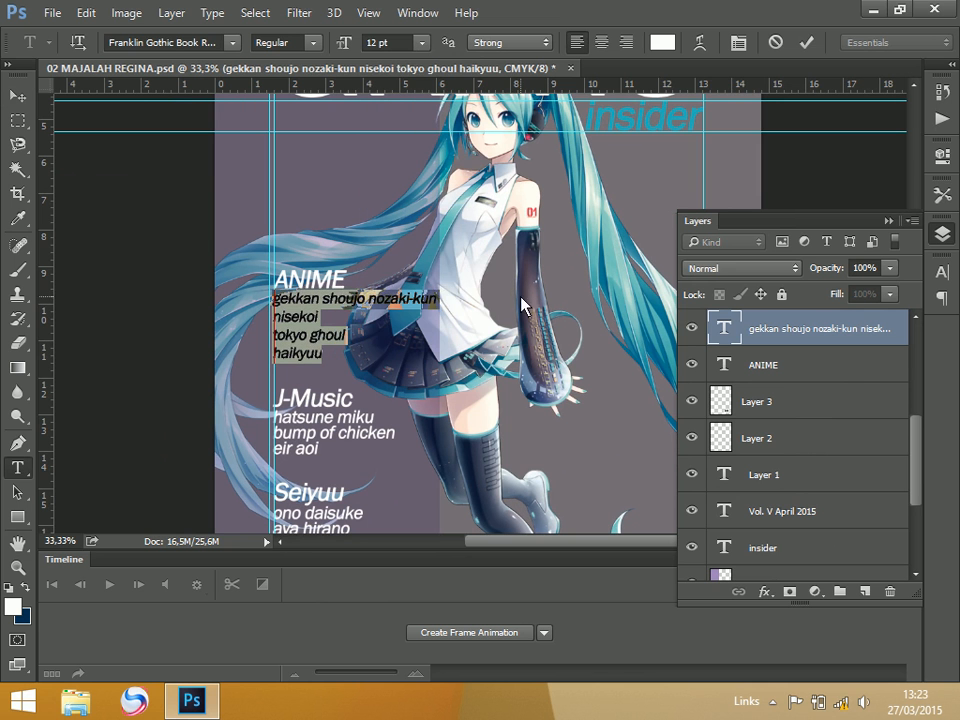
Break the first entry of the ANIME list after "gekkan shoujo" so "nozaki-kun" sits on its own line, and commit the text.
click(372, 315)
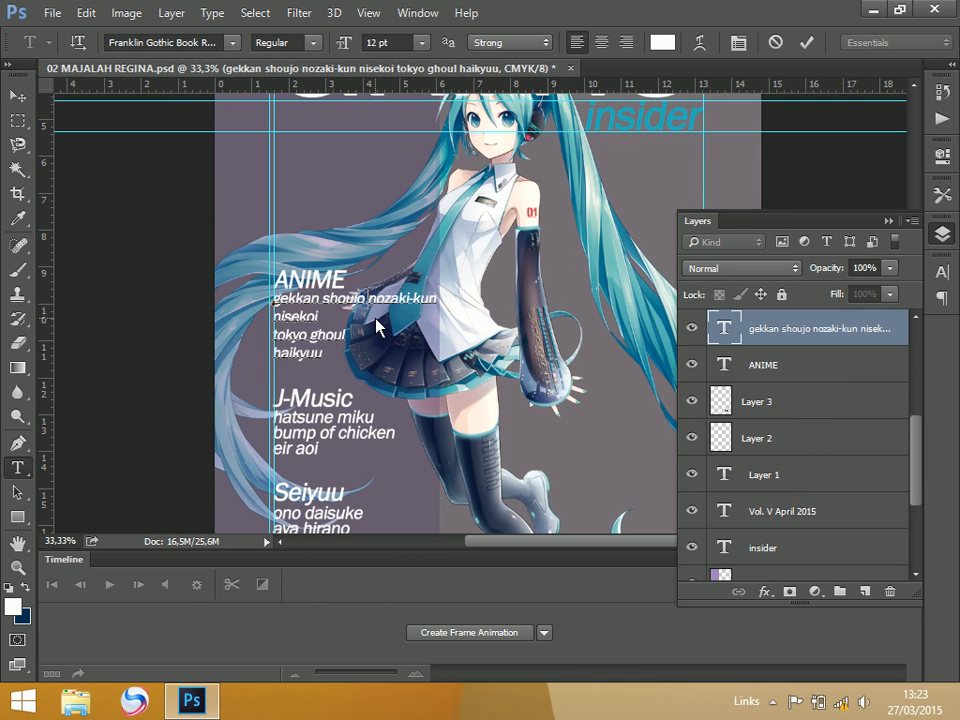
key(Return)
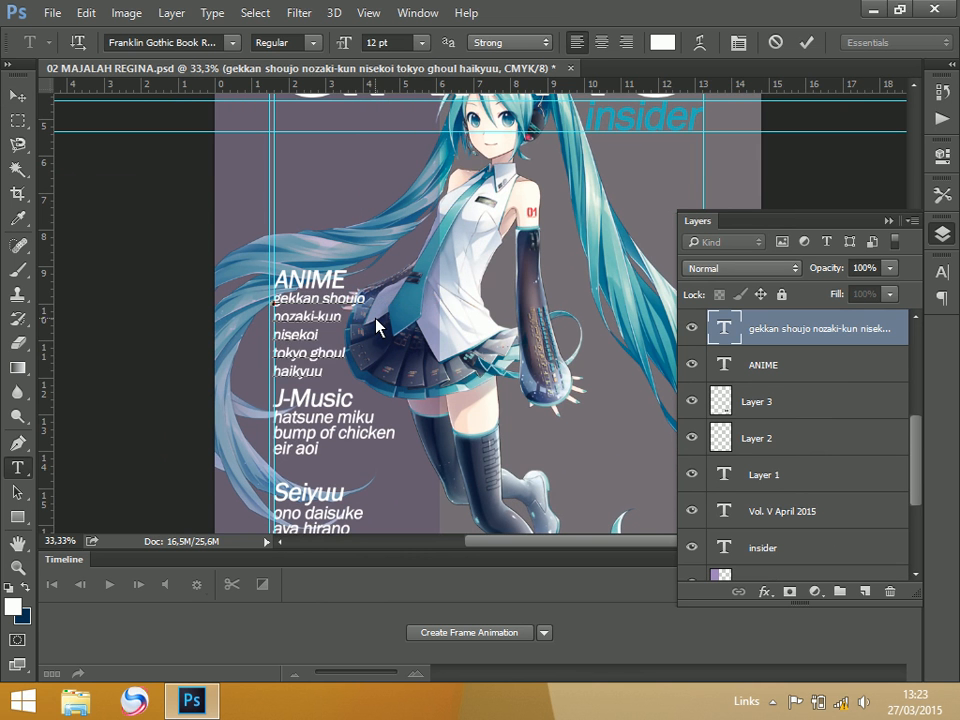
key(Down)
key(Return)
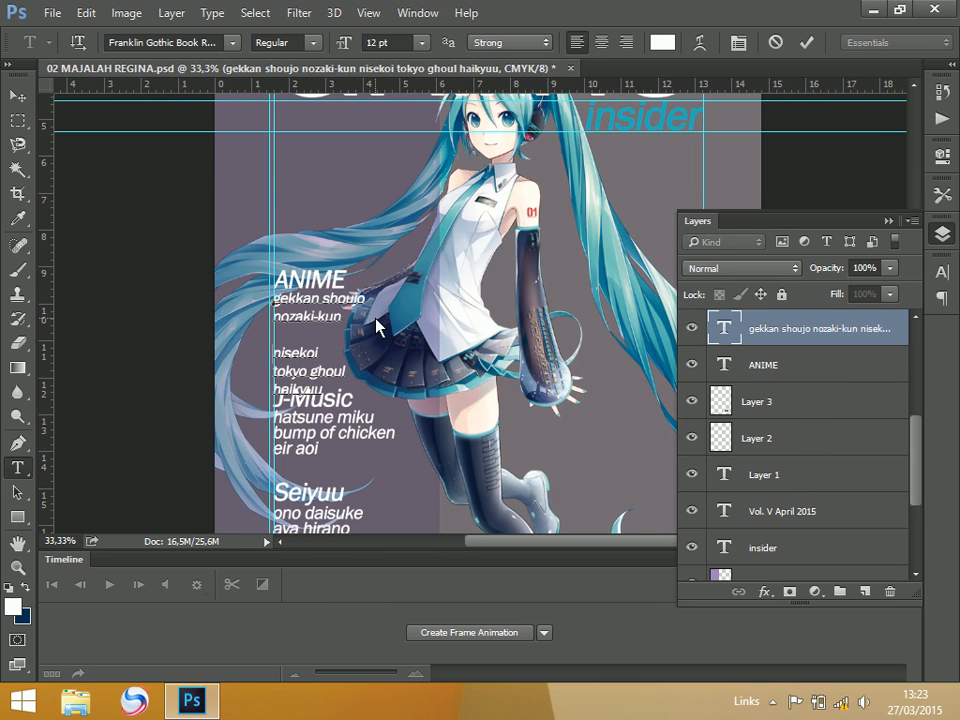
key(BackSpace)
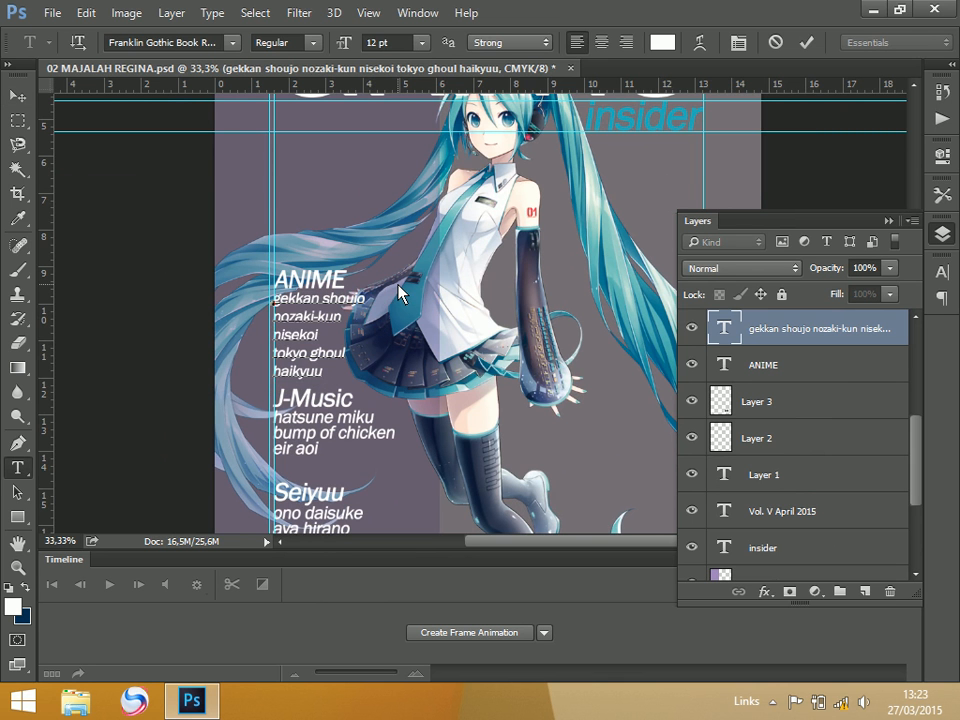
click(17, 95)
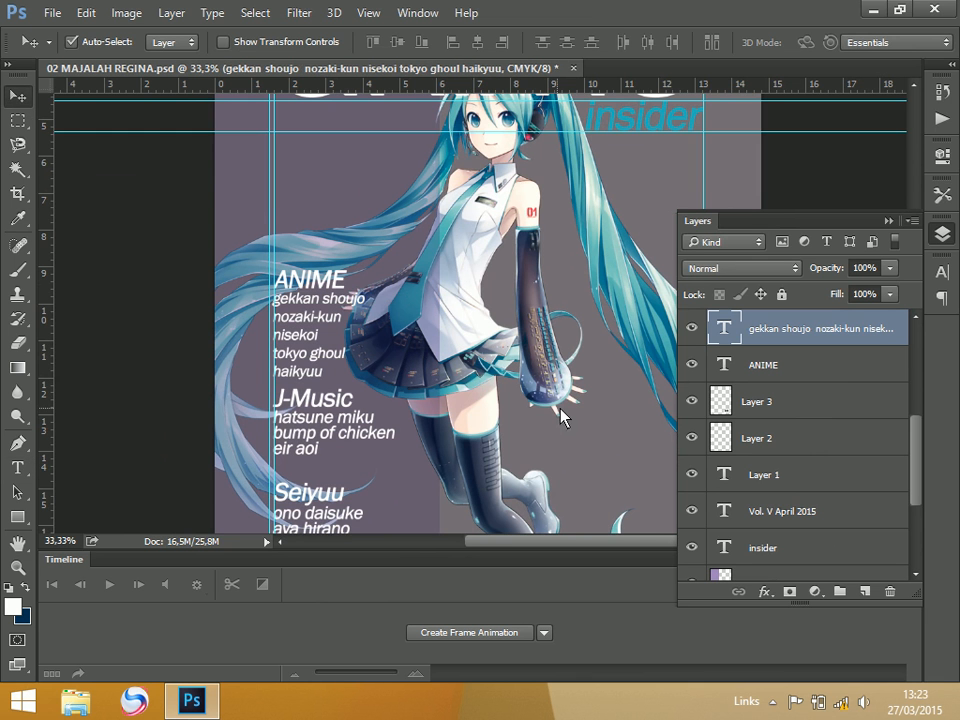
Shift the J-Music heading and its list down slightly to clear the ANIME list above.
scroll(423, 308, down, 2)
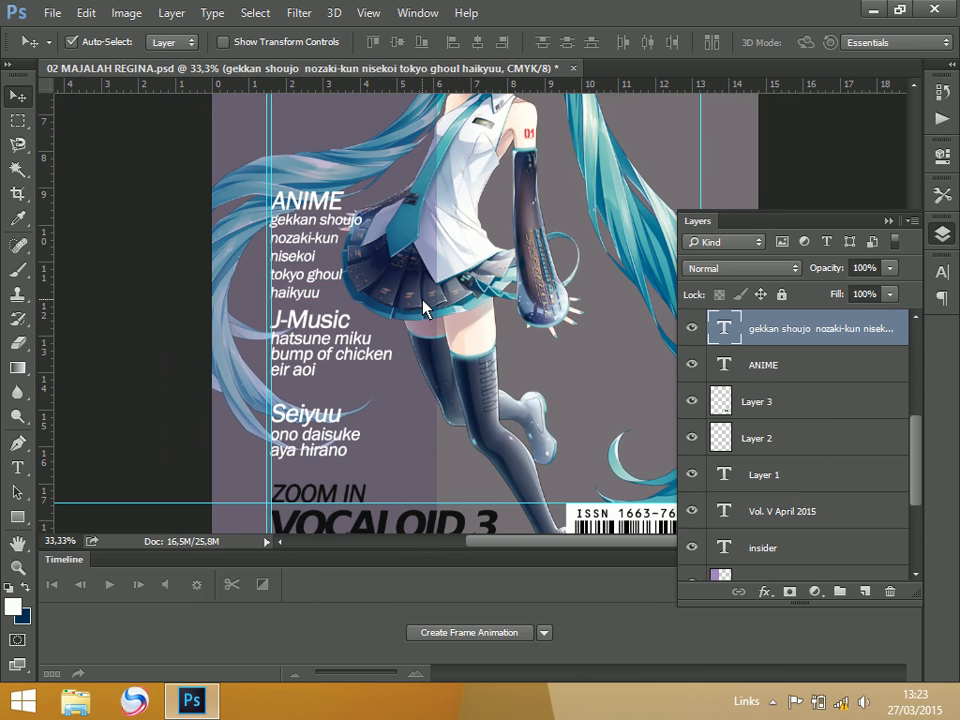
click(316, 360)
mouse_move(316, 362)
mouse_down()
mouse_move(316, 373)
mouse_move(327, 325)
mouse_move(314, 380)
mouse_move(316, 334)
mouse_move(302, 379)
mouse_up()
click(327, 325)
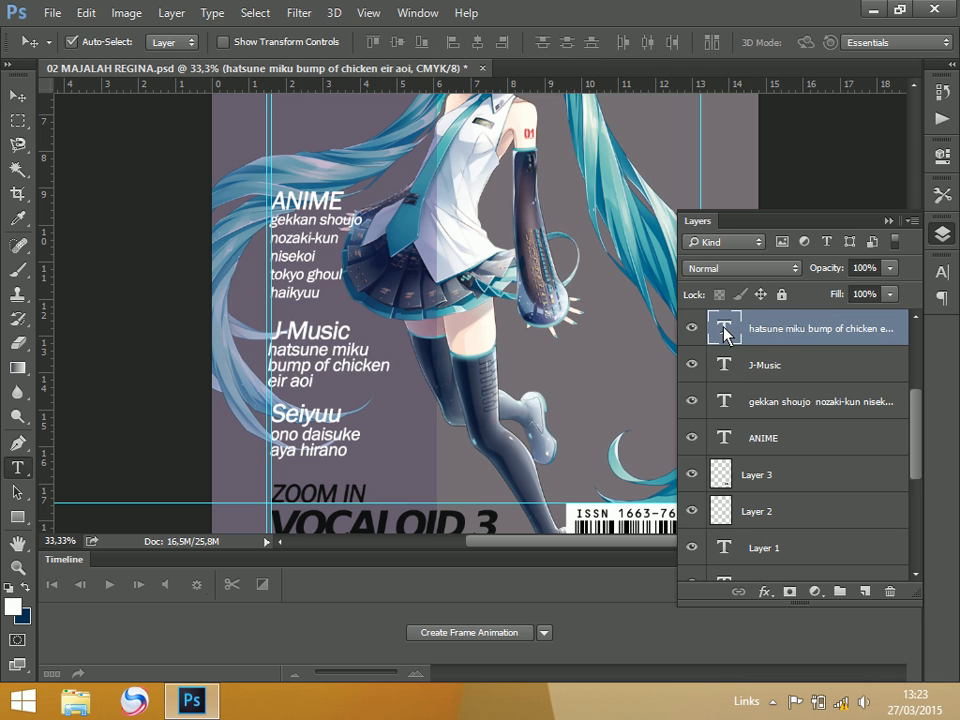
Set the list under J-Music to 12 pt and realign it with the heading's left edge.
double_click(724, 327)
click(411, 44)
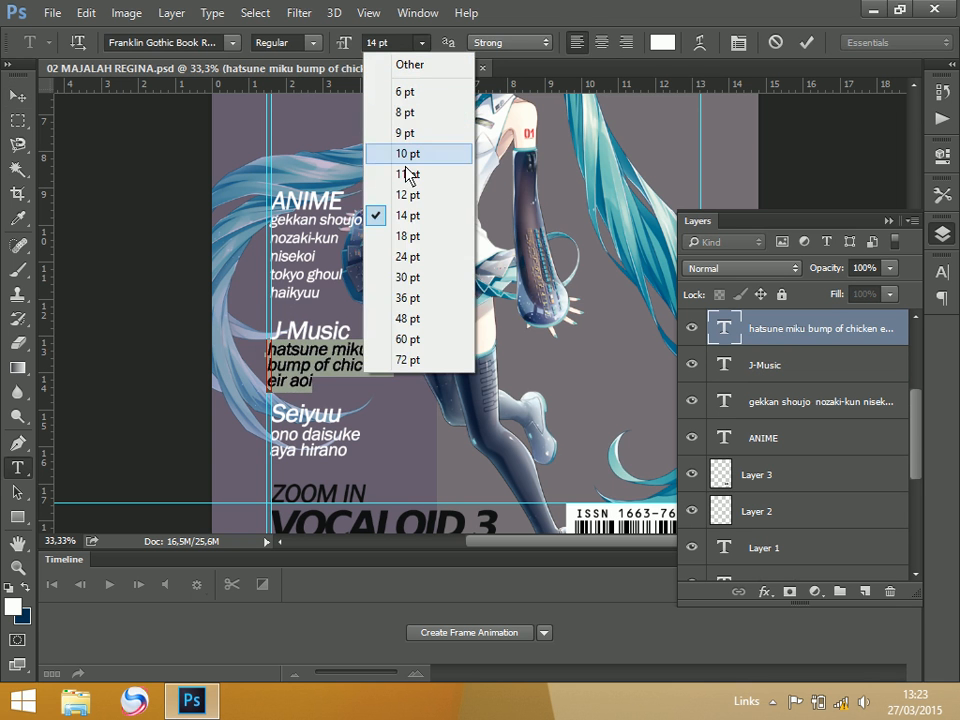
click(405, 193)
click(17, 95)
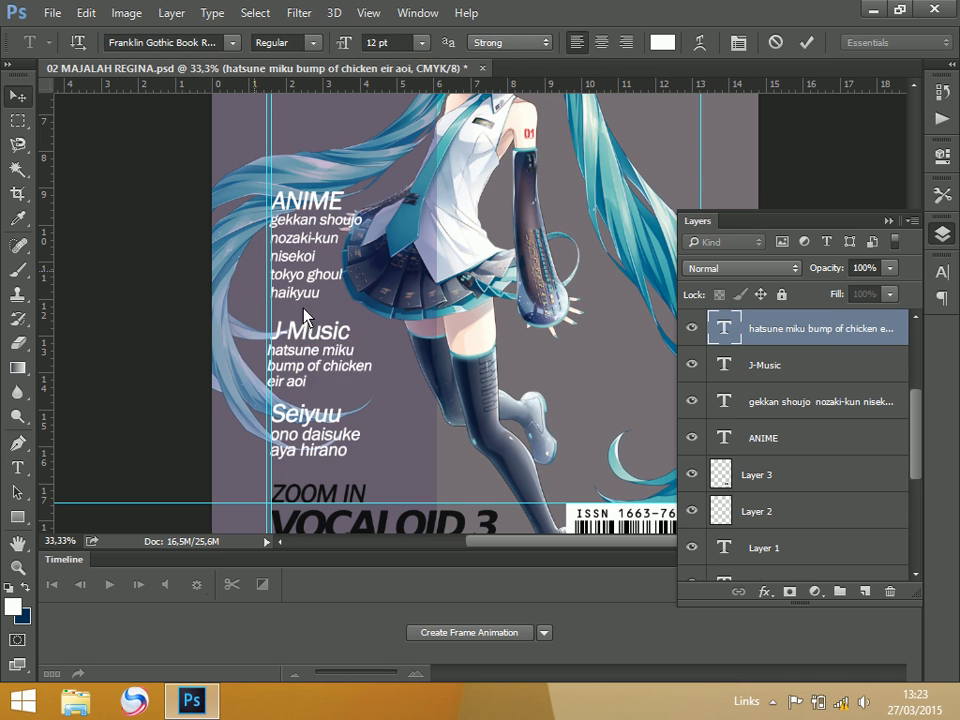
mouse_move(306, 372)
mouse_down()
mouse_move(318, 371)
mouse_move(310, 372)
mouse_up()
key(Up)
key(Up)
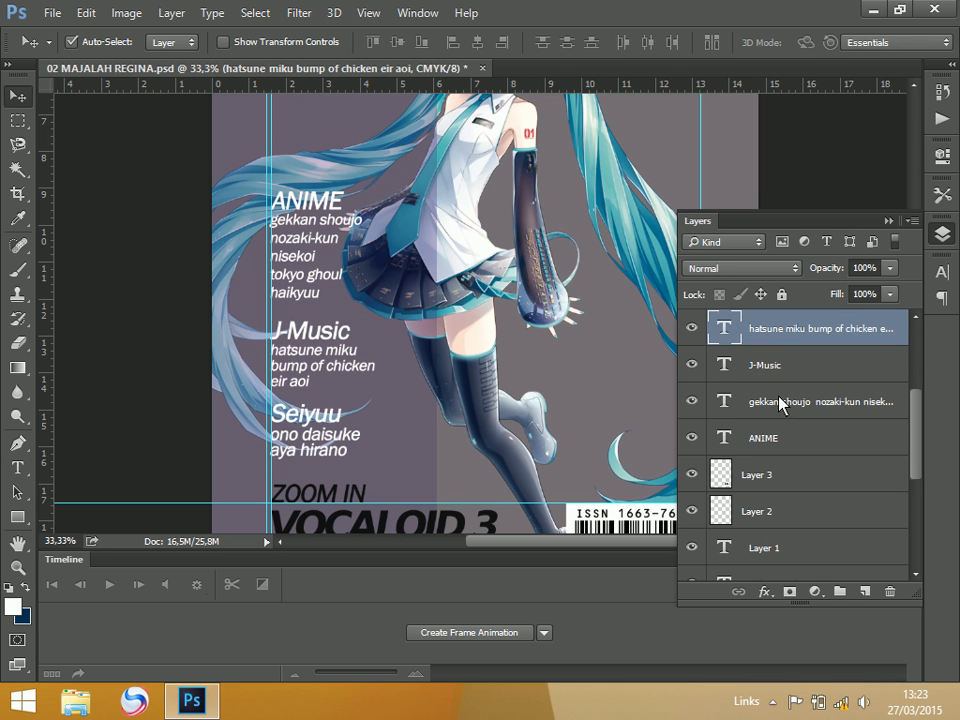
Set the list under the Seiyuu heading to 12 pt and deselect its layer.
click(323, 443)
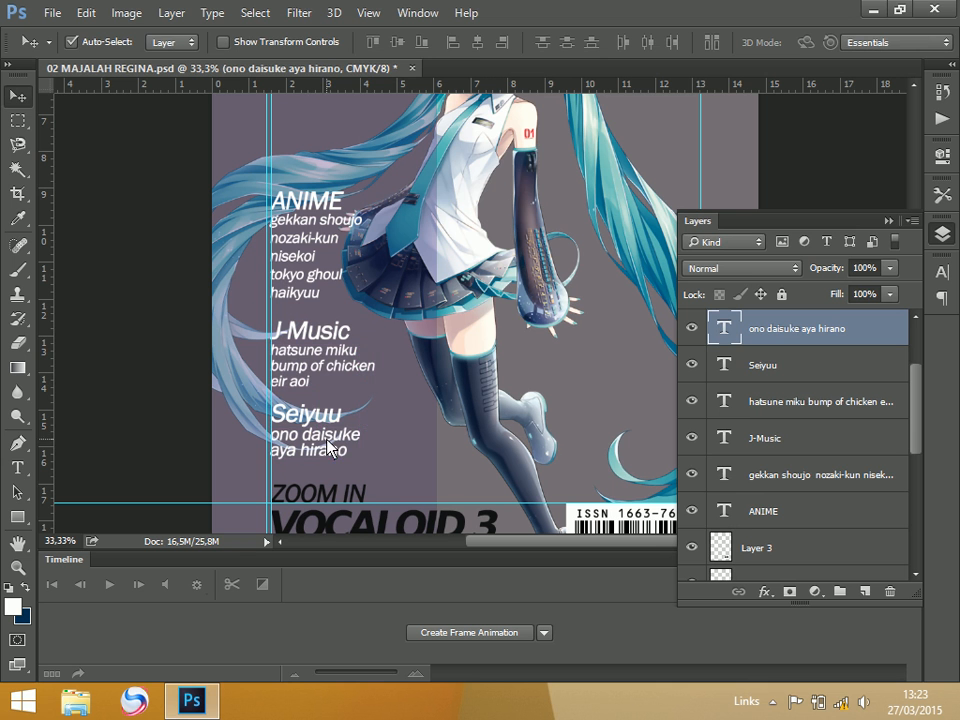
double_click(724, 330)
click(414, 43)
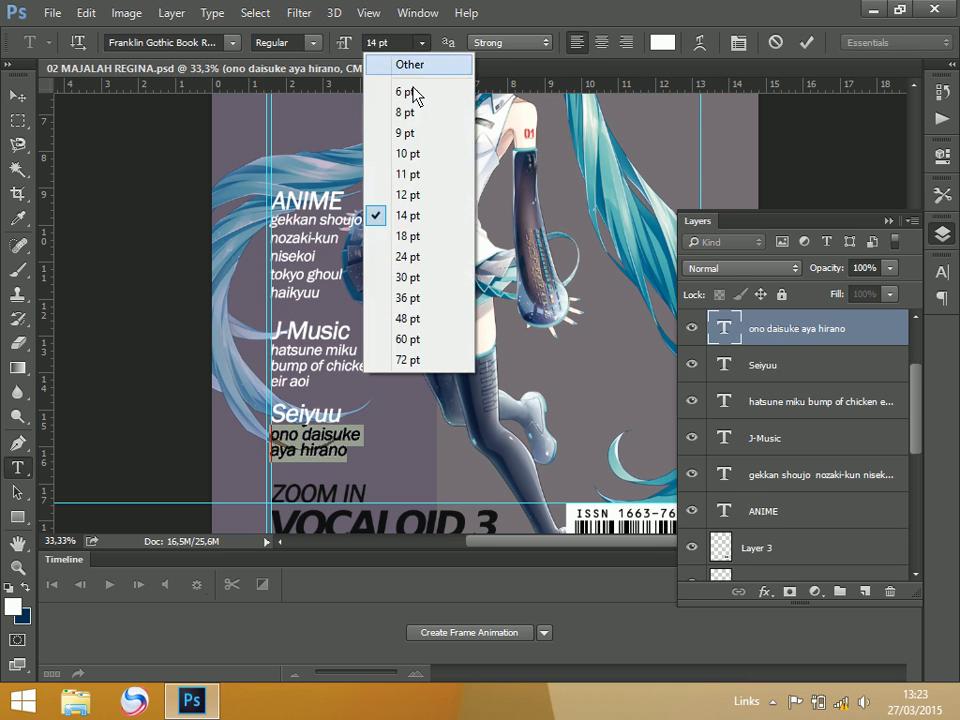
click(407, 192)
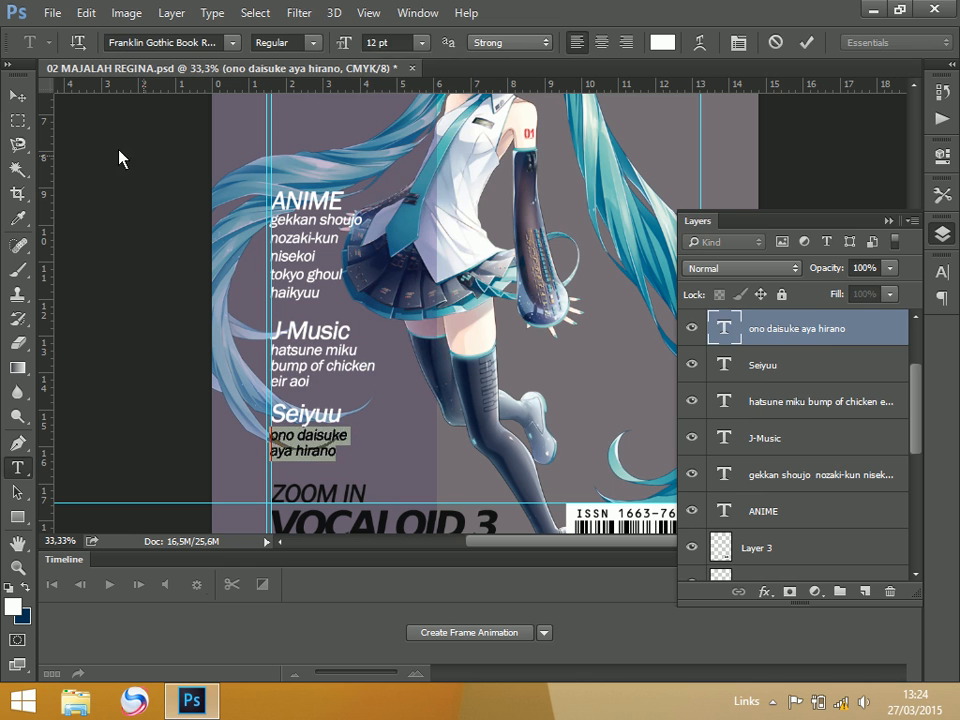
click(17, 96)
click(133, 349)
Examine the whole cover with the panels hidden, and locate the violet rectangle's layer in the layer stack.
key(Tab)
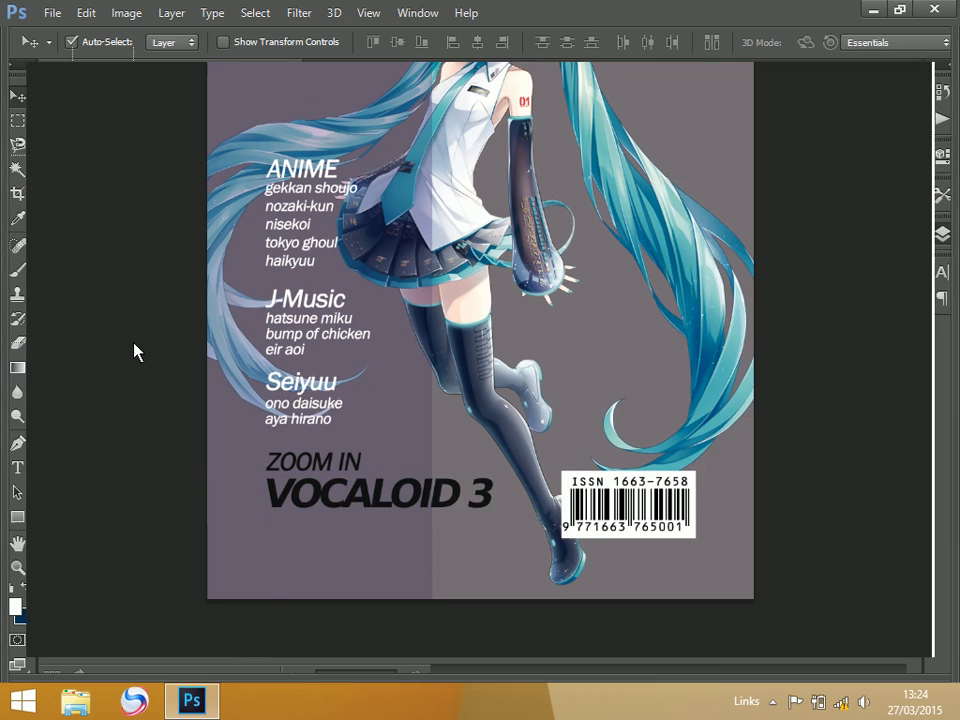
scroll(640, 395, up, 3)
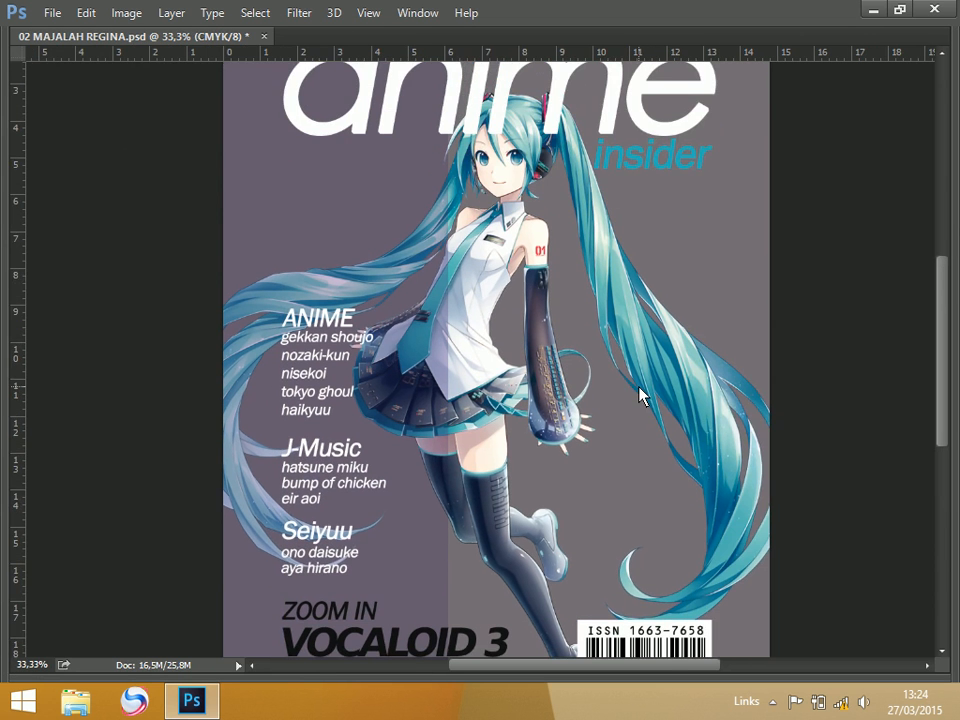
key(ctrl+0)
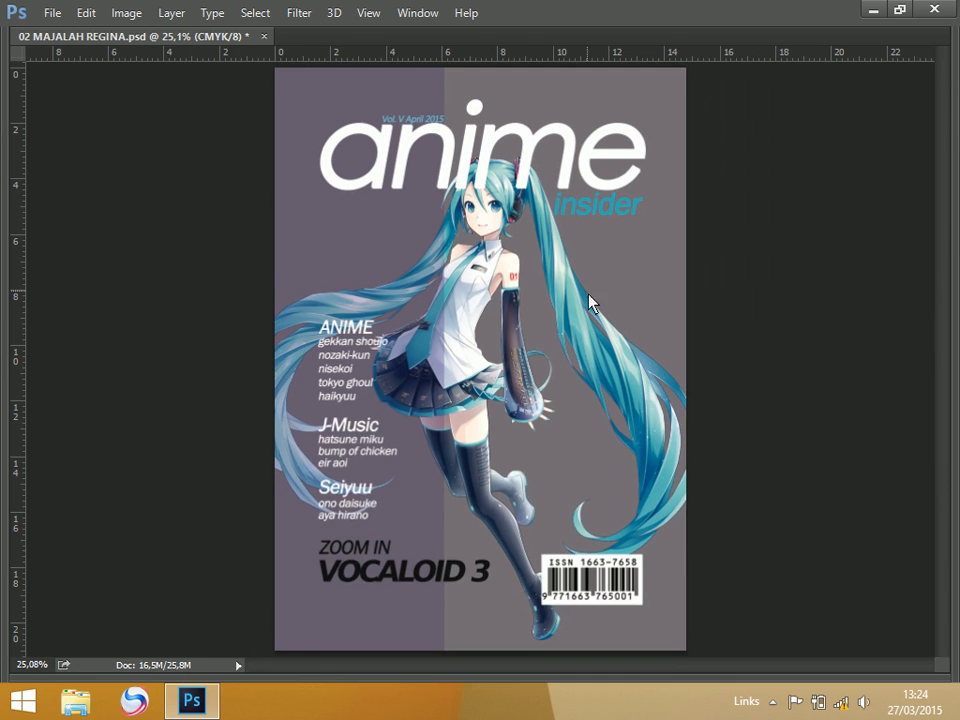
key(Tab)
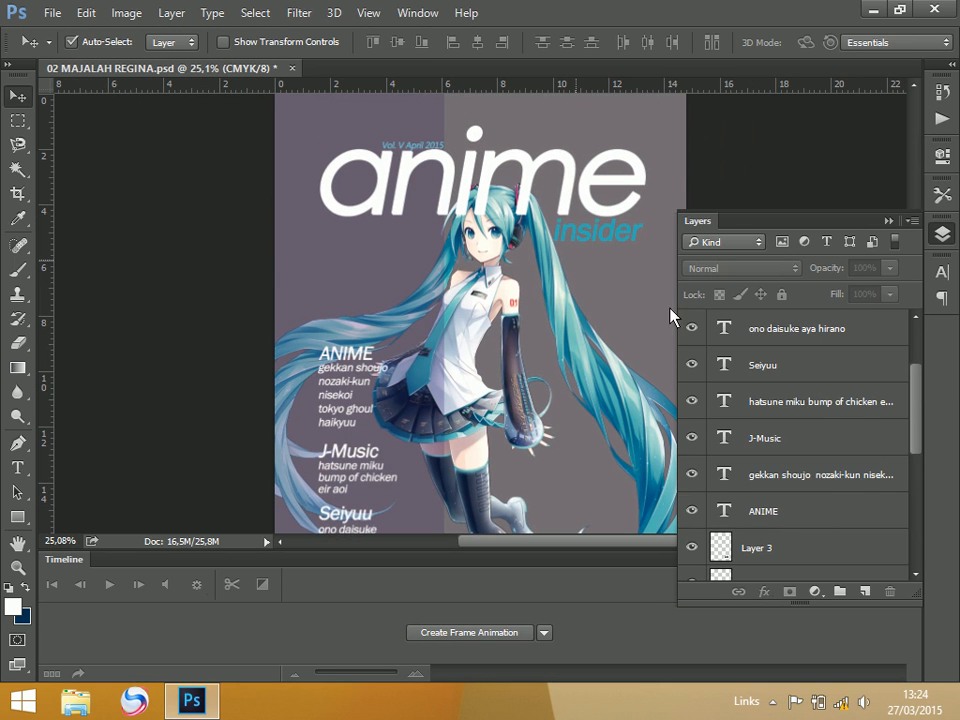
drag(915, 441, 911, 500)
click(900, 388)
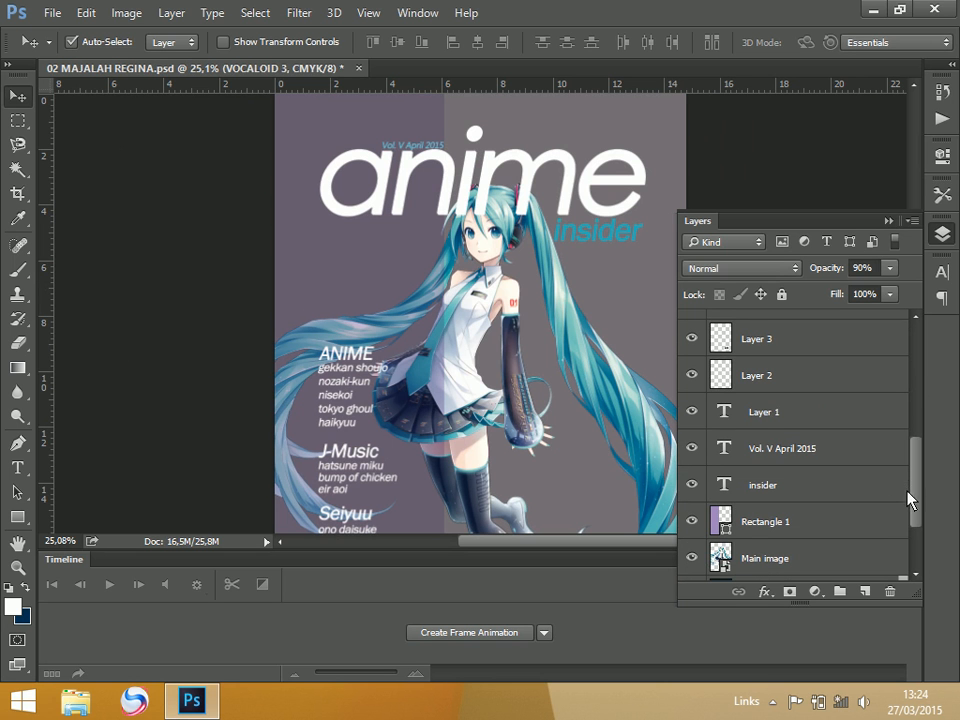
Examine the cover up close and as a whole, with and without the panels, to judge the violet strip.
click(797, 416)
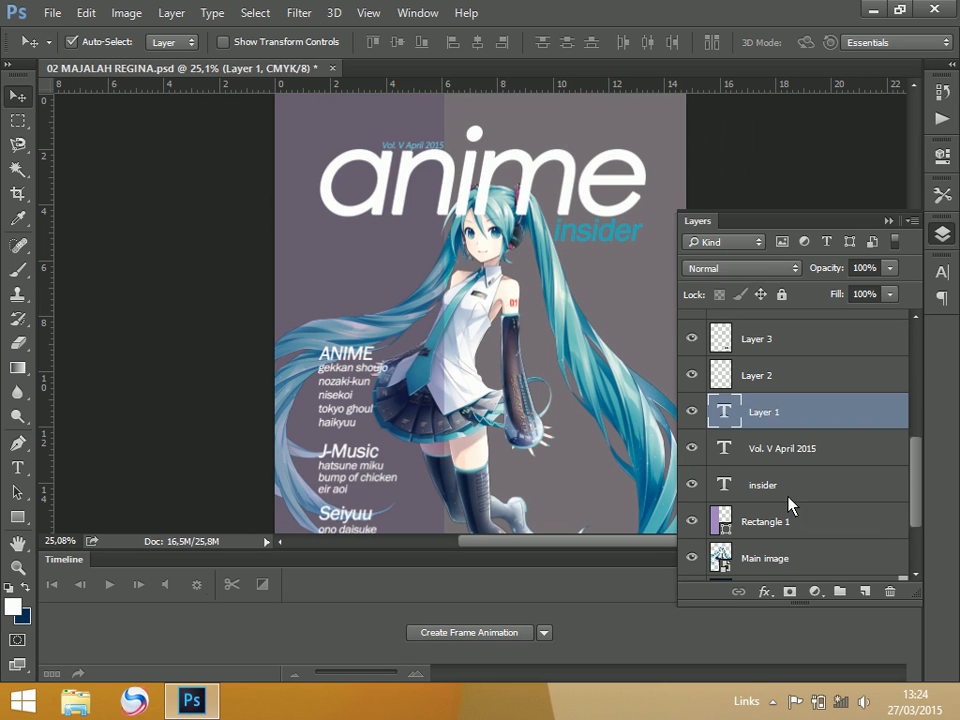
click(791, 503)
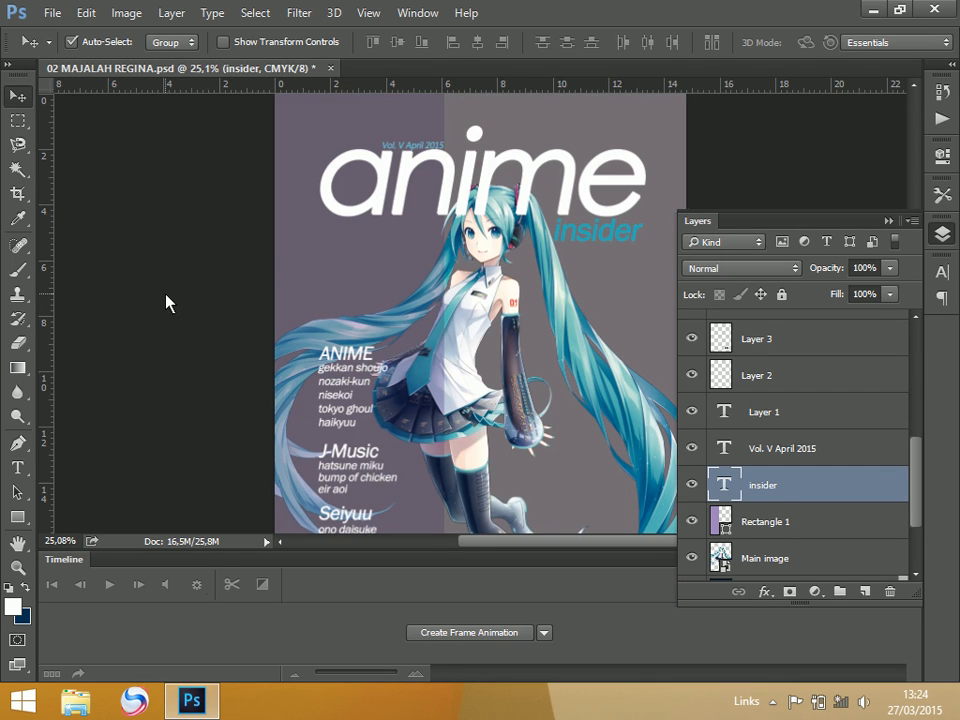
key(ctrl+plus)
key(ctrl+plus)
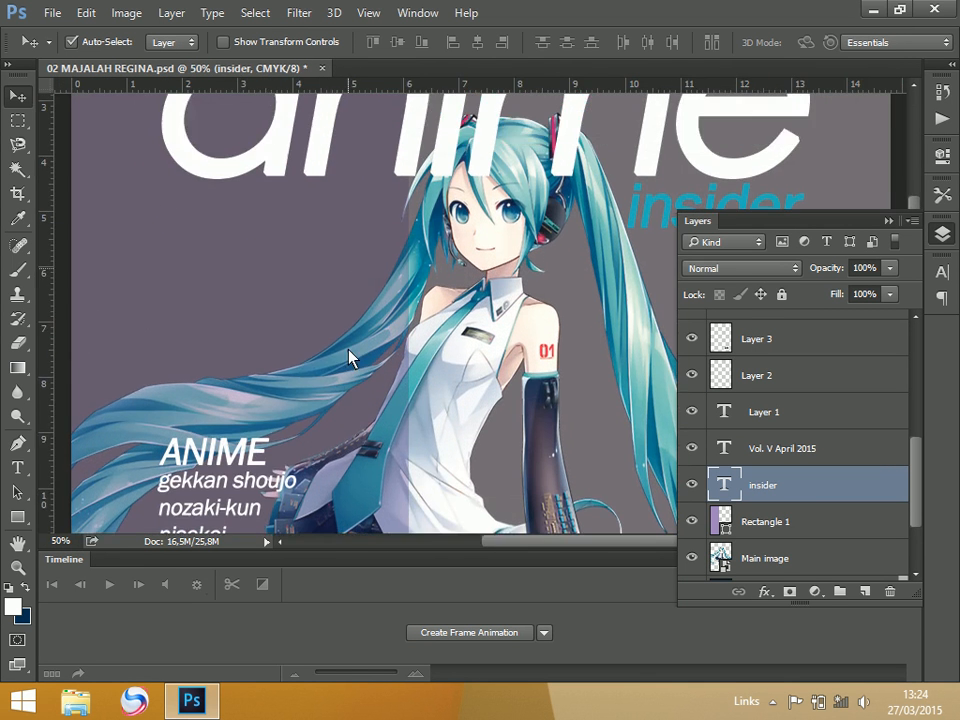
scroll(407, 377, up, 5)
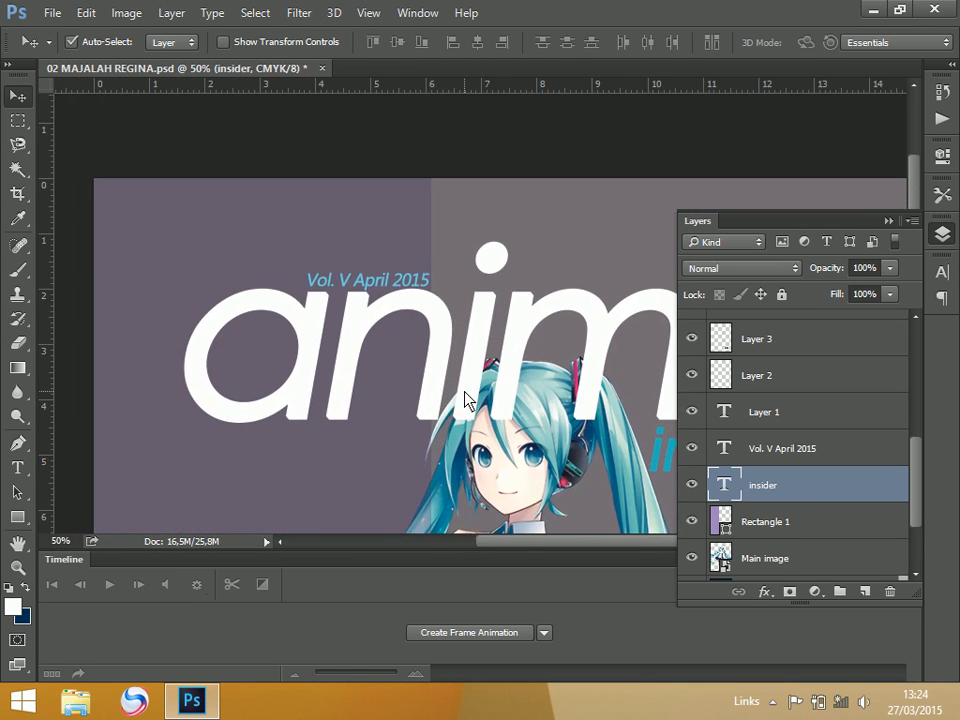
key(ctrl+0)
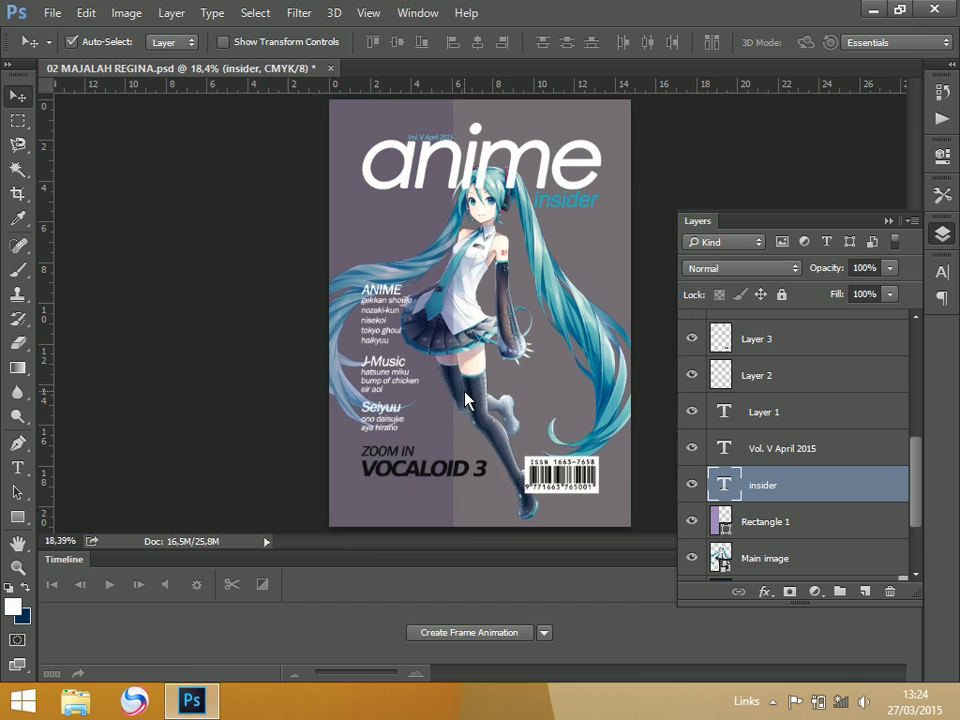
key(Tab)
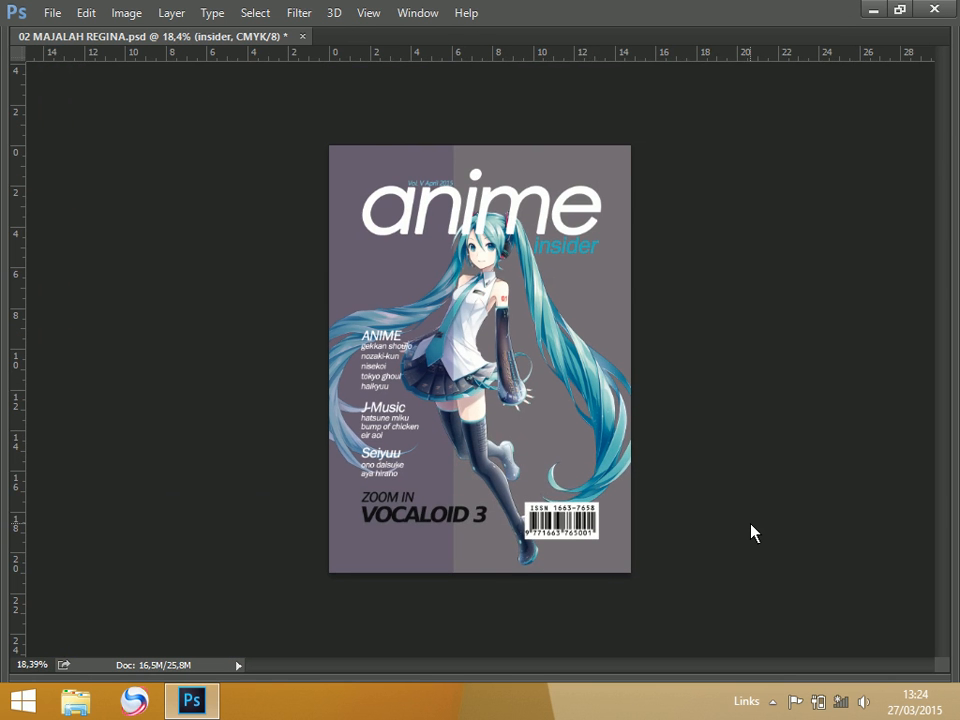
key(ctrl+plus)
key(Tab)
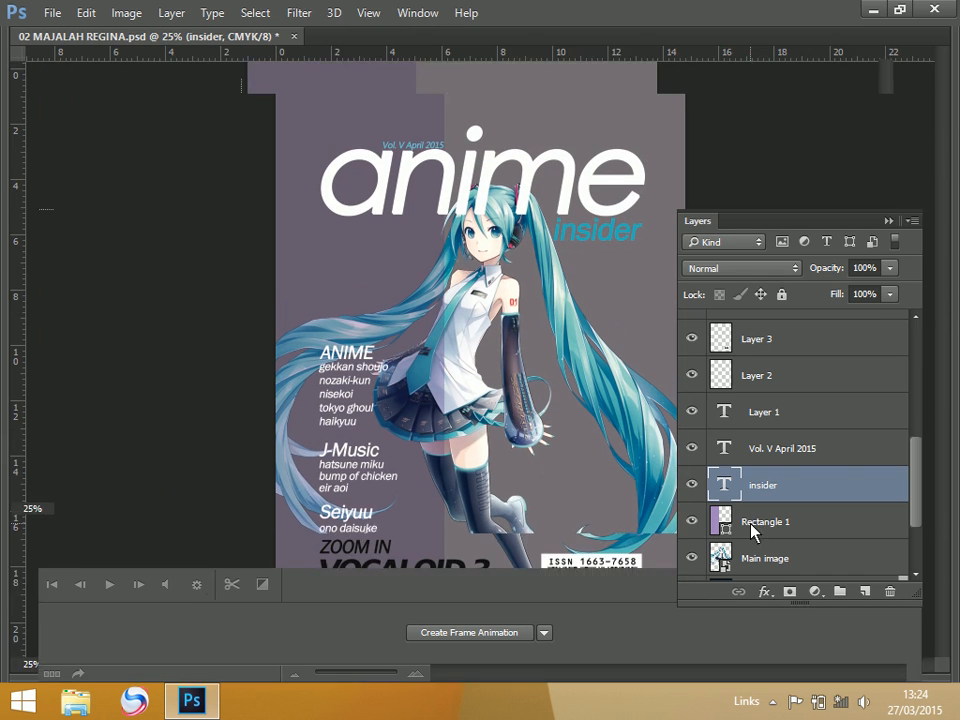
key(a)
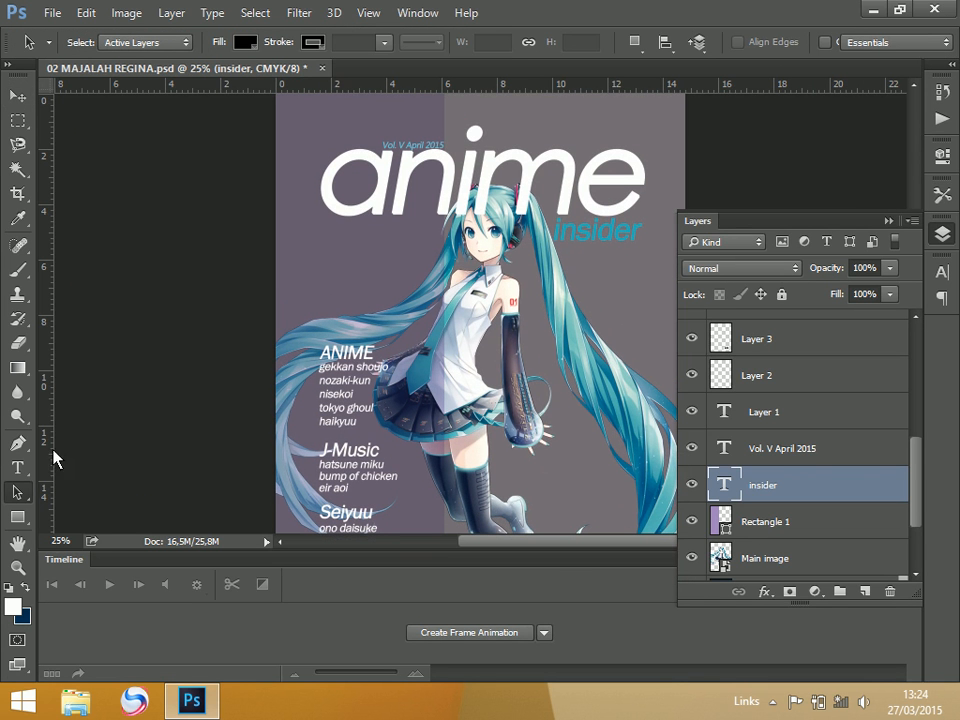
right_click(448, 364)
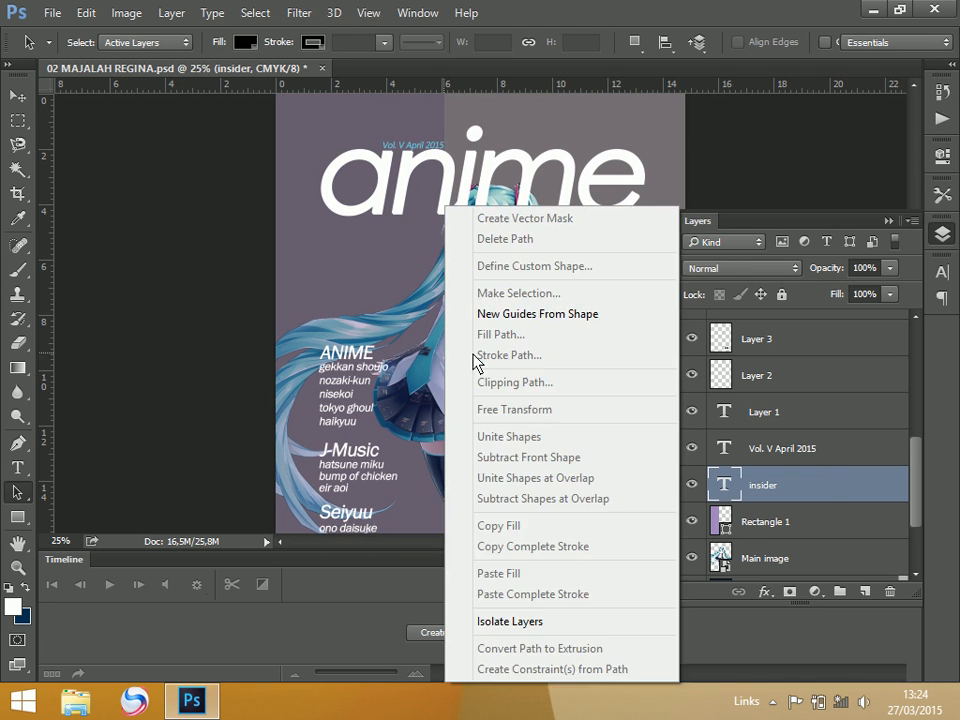
click(806, 484)
click(789, 521)
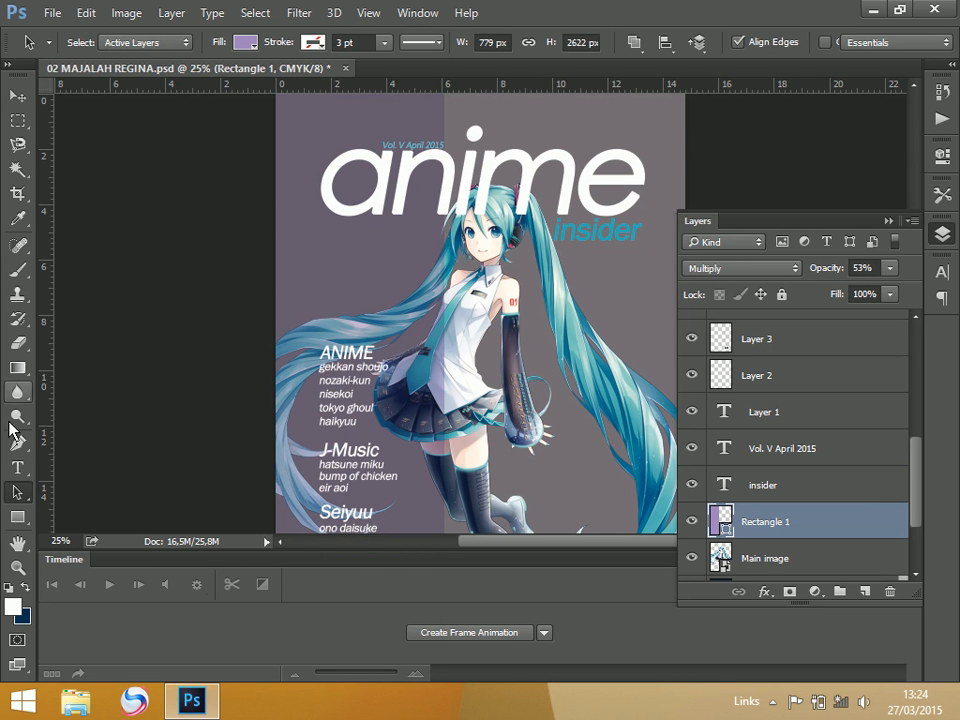
right_click(447, 361)
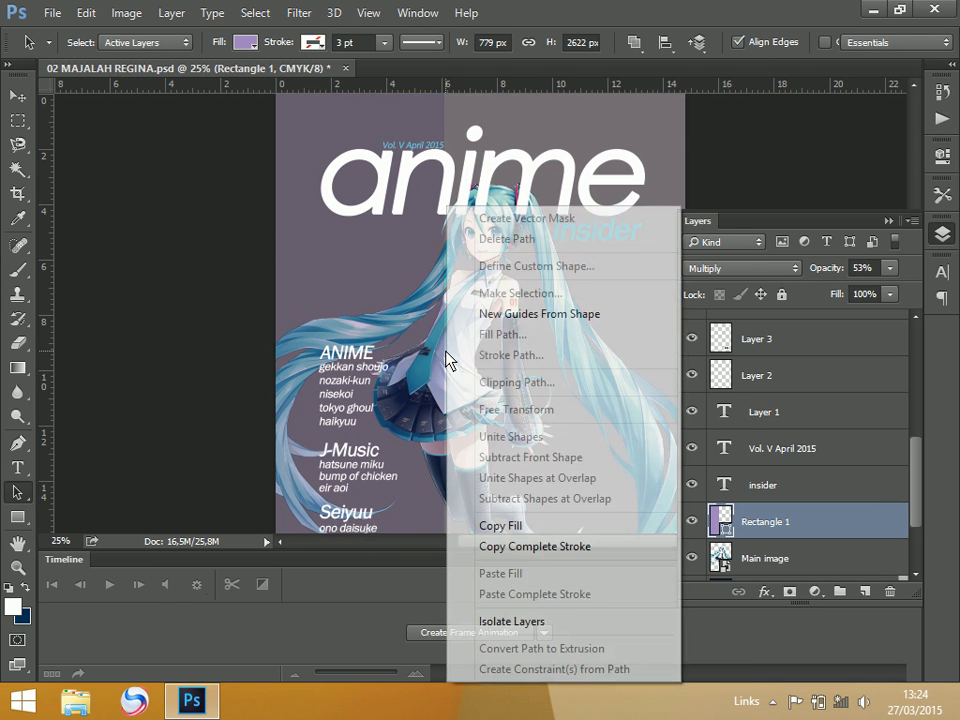
key(Escape)
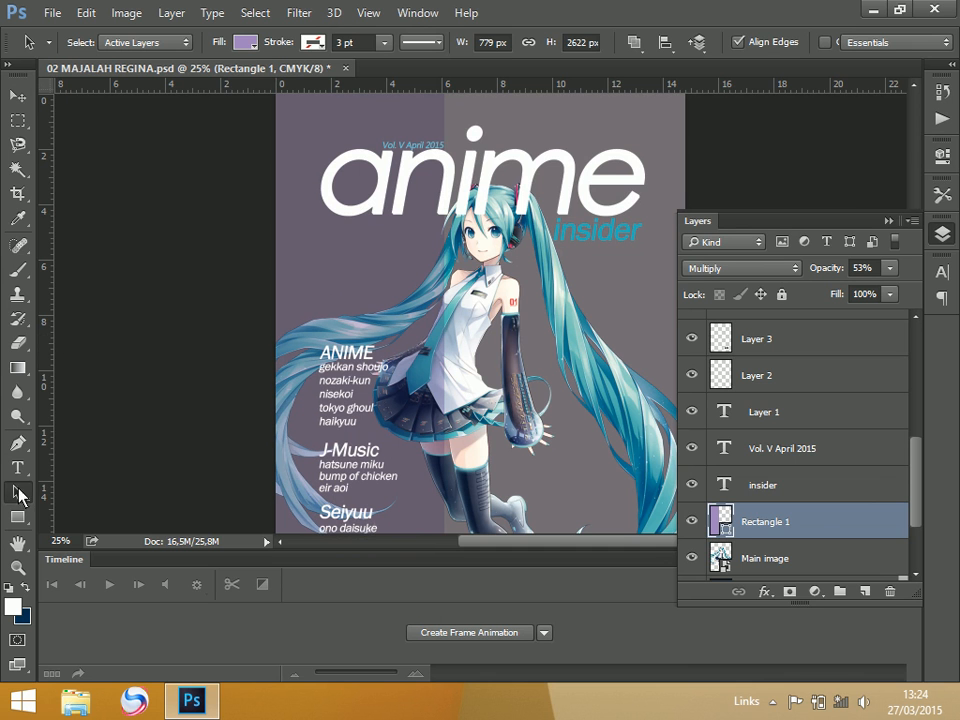
Reselect the violet rectangle's layer and show the guides over the cover.
click(834, 493)
click(797, 528)
key(ctrl+semicolon)
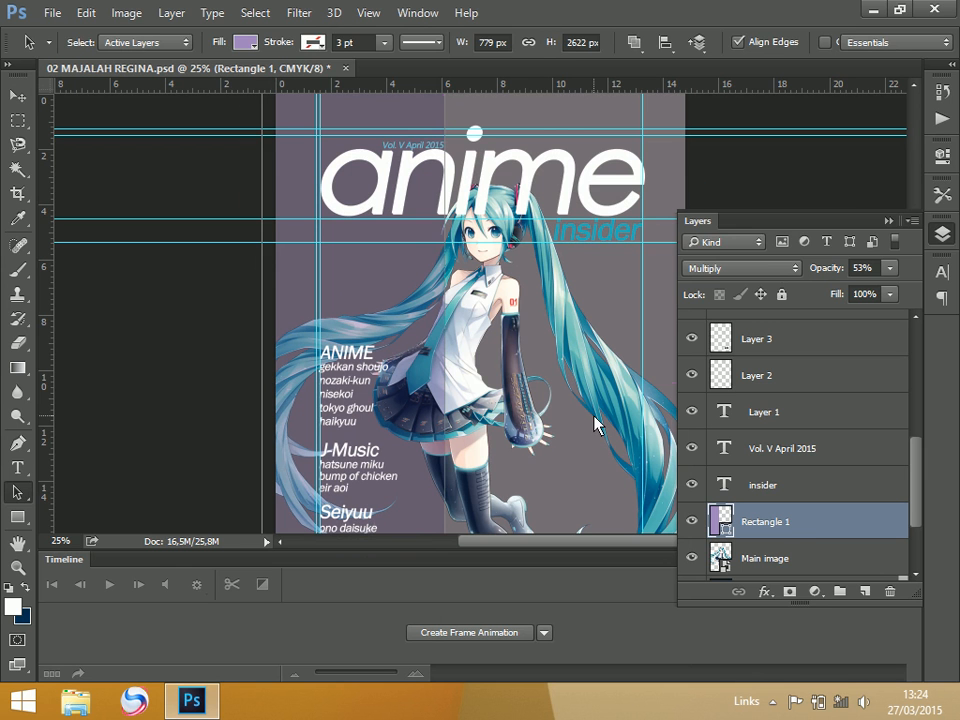
key(ctrl+t)
key(Return)
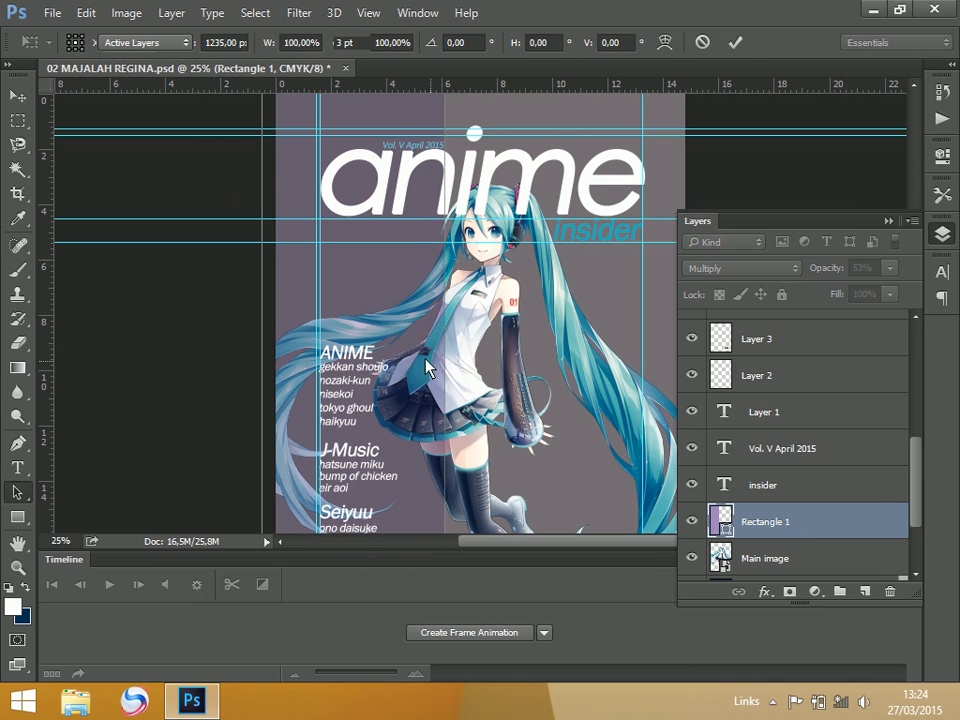
Add an anchor point on the violet rectangle's right edge and pull it outward, converting the shape to a regular path about 1083 px wide.
right_click(18, 492)
click(79, 510)
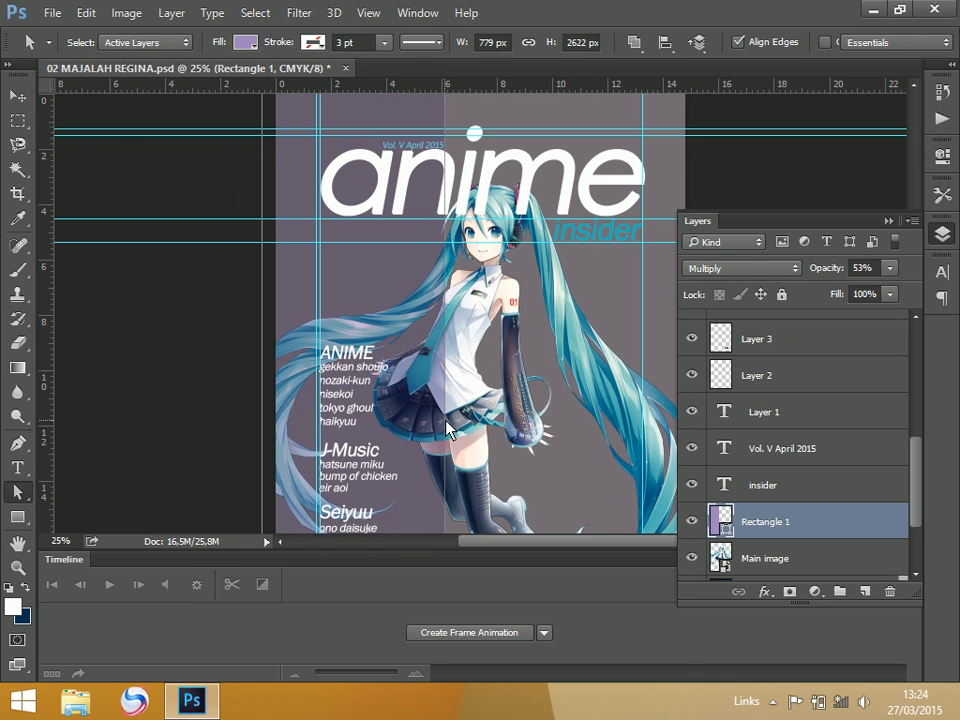
right_click(447, 427)
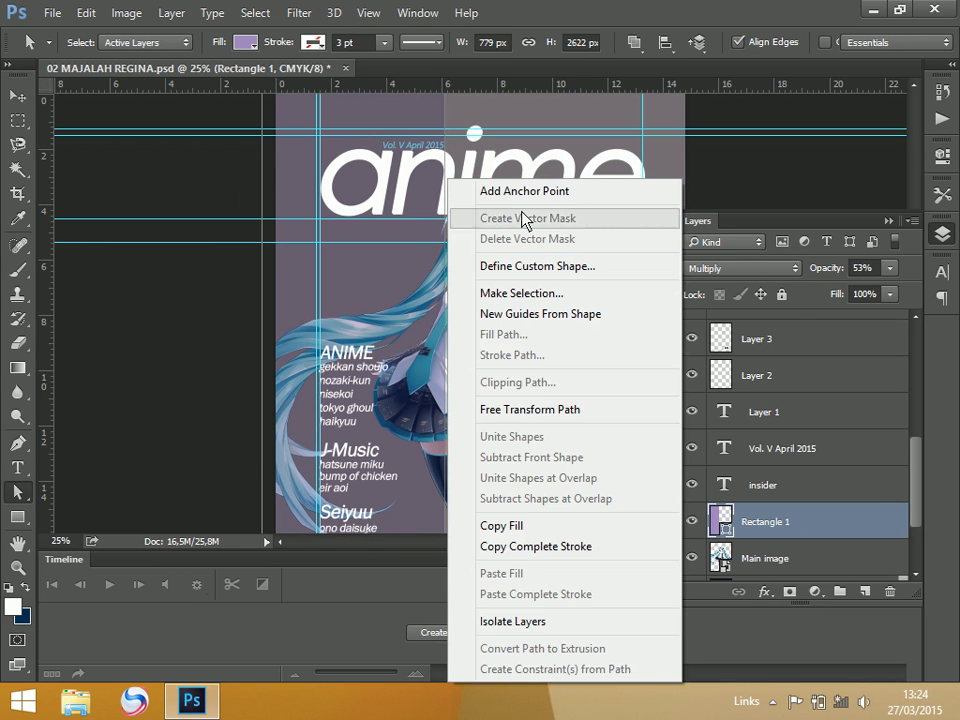
key(Escape)
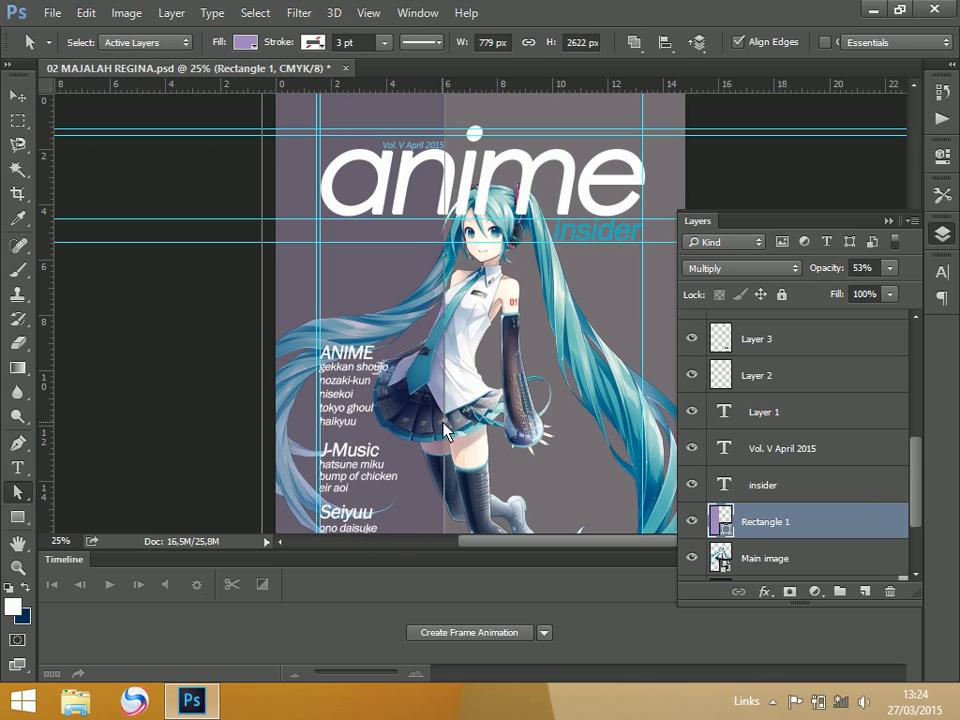
drag(489, 429, 546, 381)
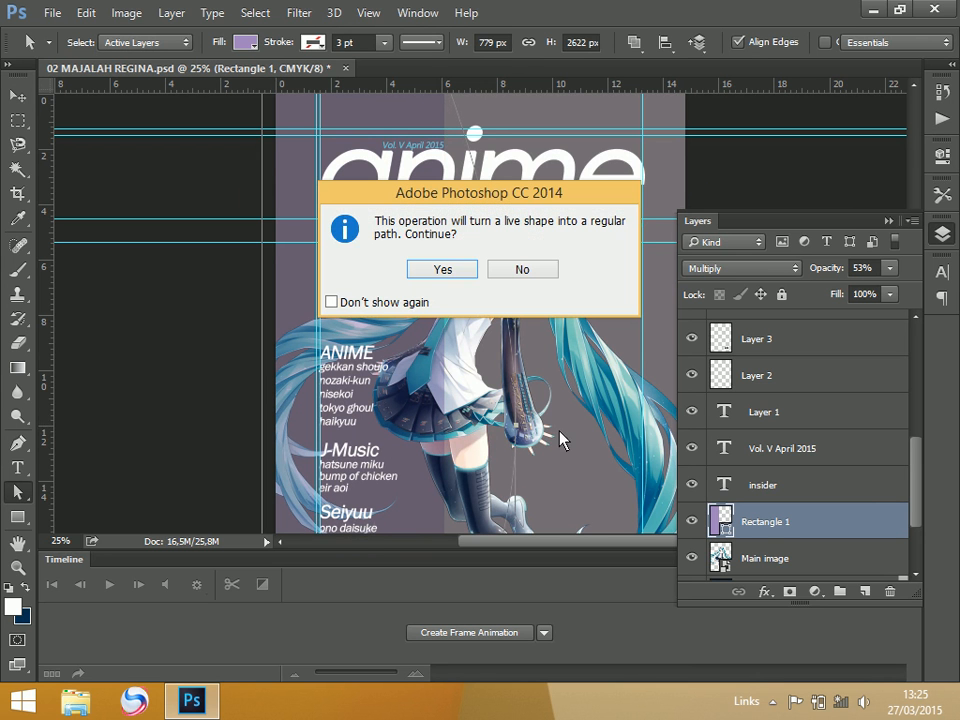
click(450, 277)
Move the violet shape's upper-right and lower-right corner points left beyond the page edge so its right side forms an arc.
key(ctrl+minus)
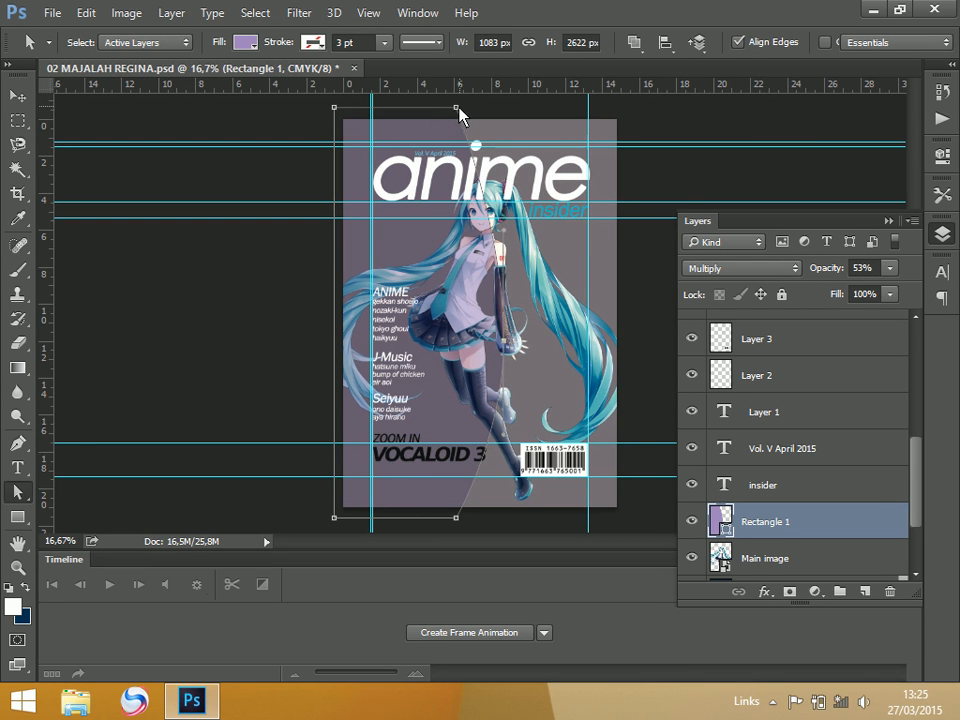
drag(458, 107, 327, 102)
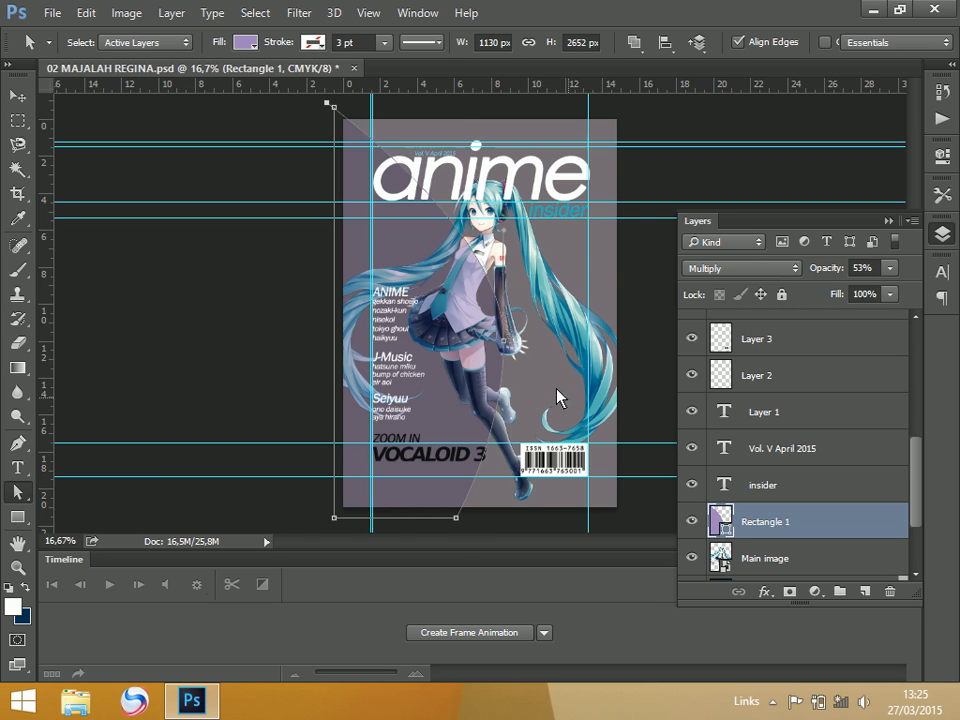
drag(456, 518, 312, 523)
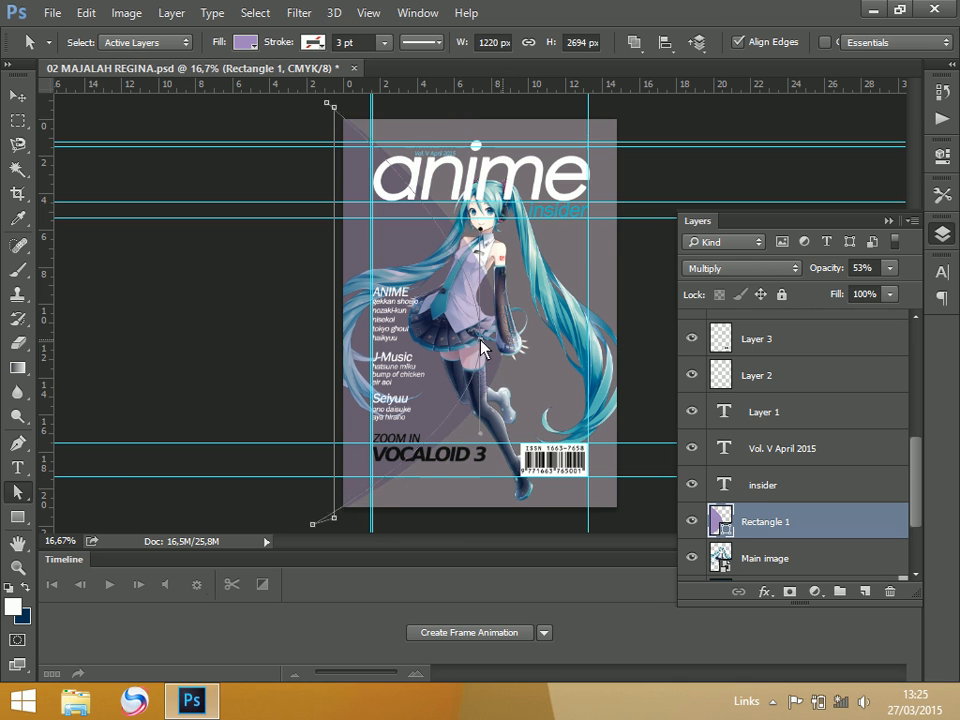
Pull the arc's middle anchor inward and lengthen its direction handles, making the violet shape about 875 px wide.
drag(481, 347, 447, 118)
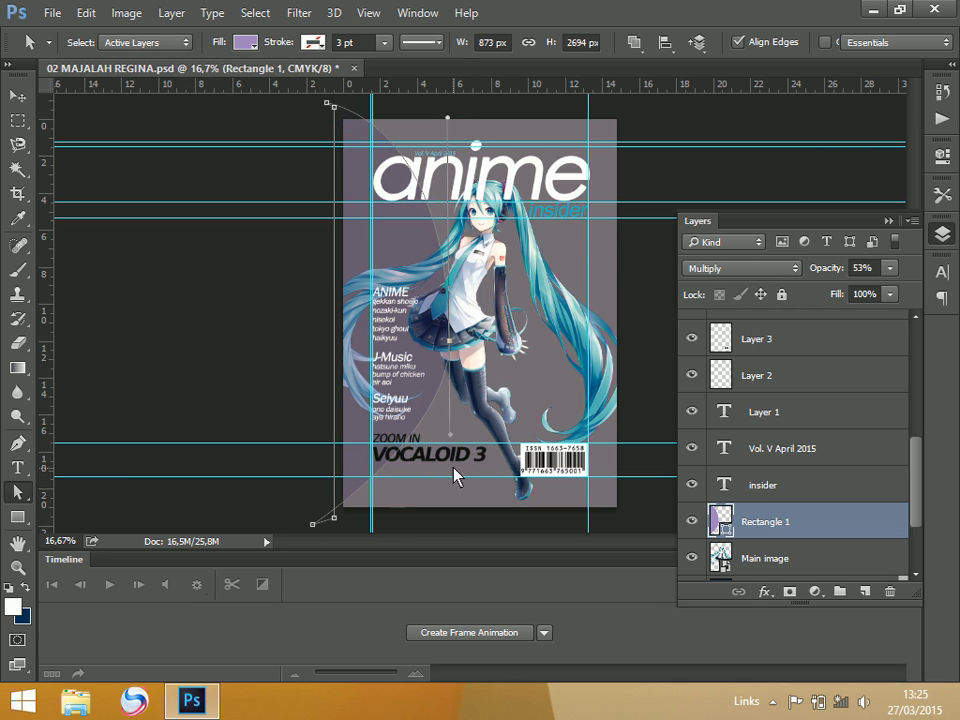
drag(451, 436, 466, 488)
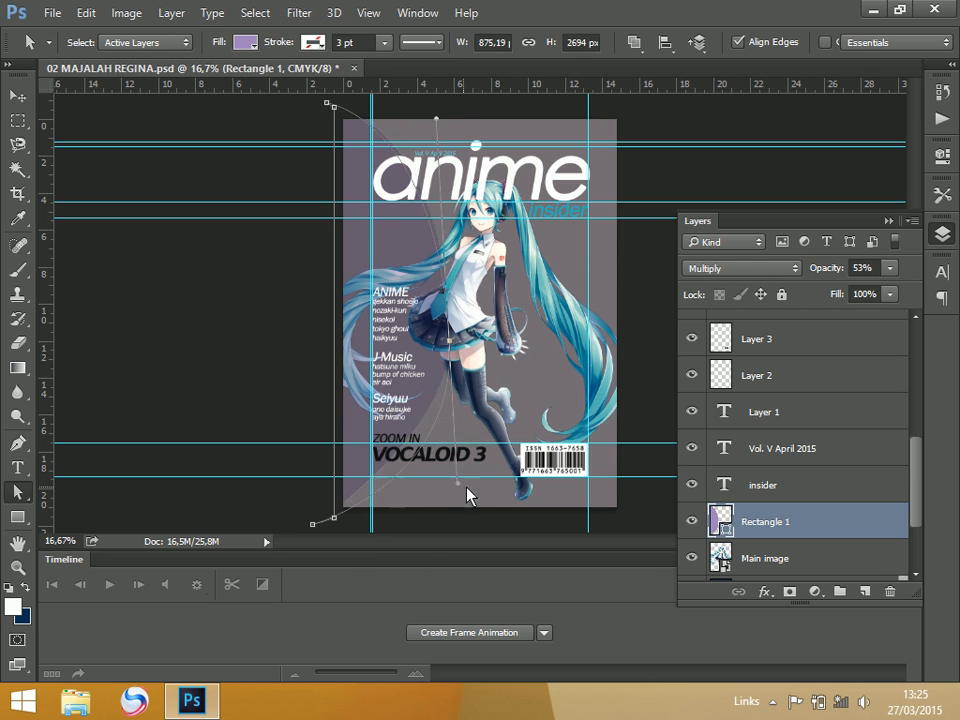
click(812, 450)
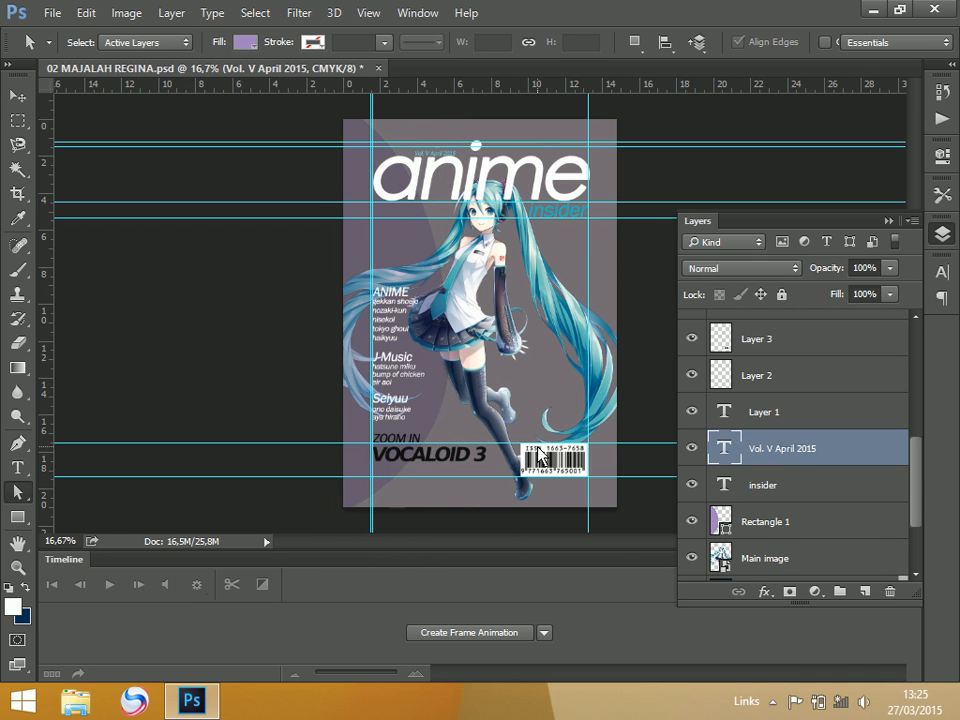
Shift the arc's middle anchor slightly up and outward, making the violet shape about 887 px wide.
key(ctrl+plus)
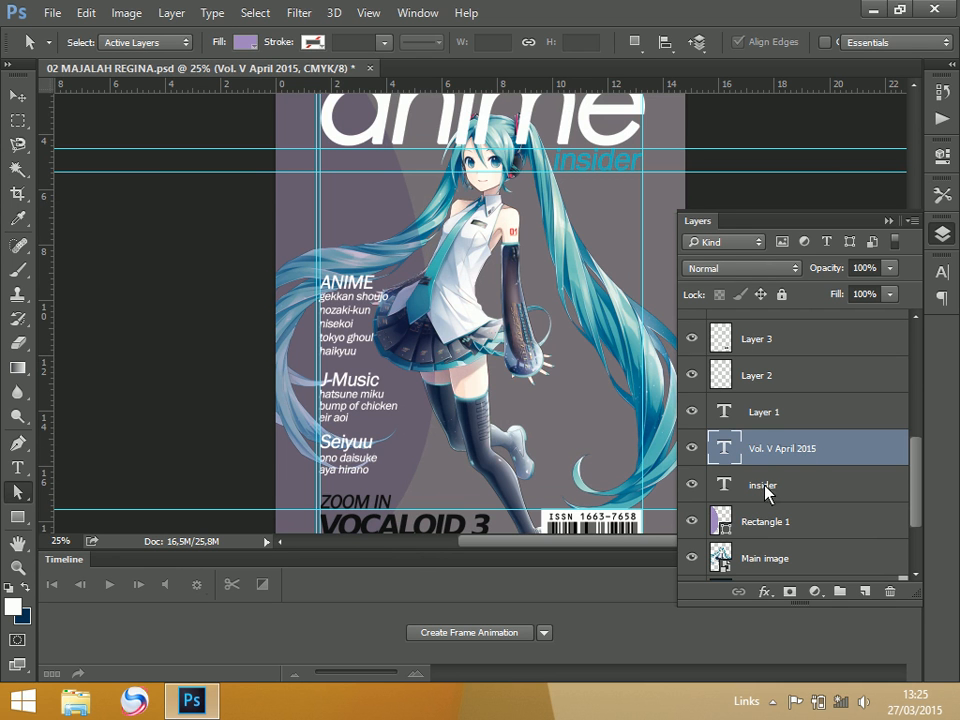
click(435, 375)
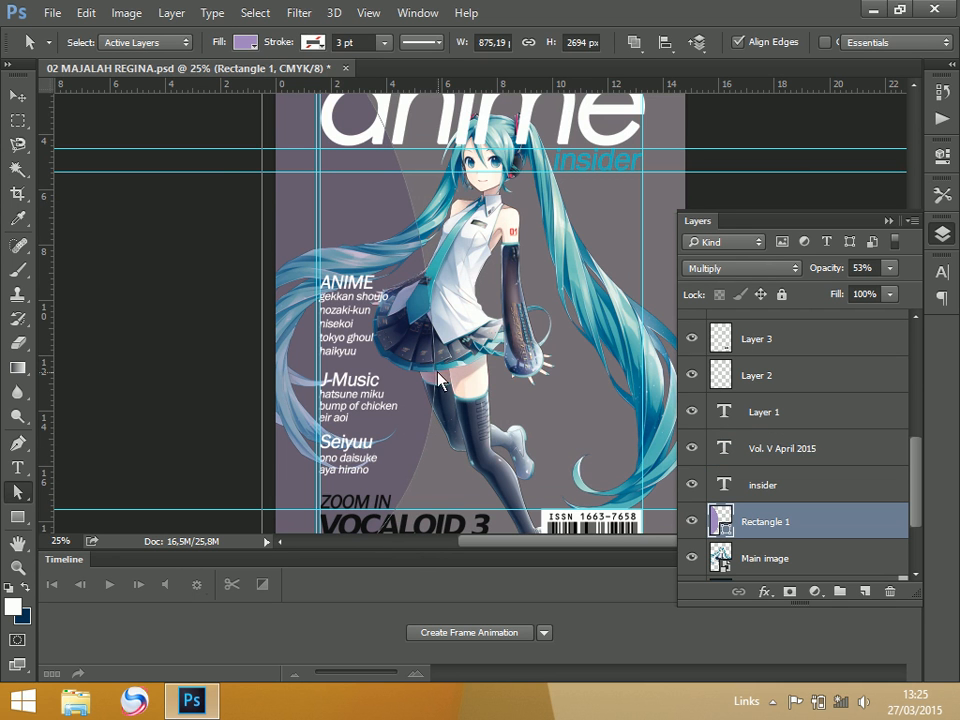
drag(435, 375, 457, 322)
key(ctrl+minus)
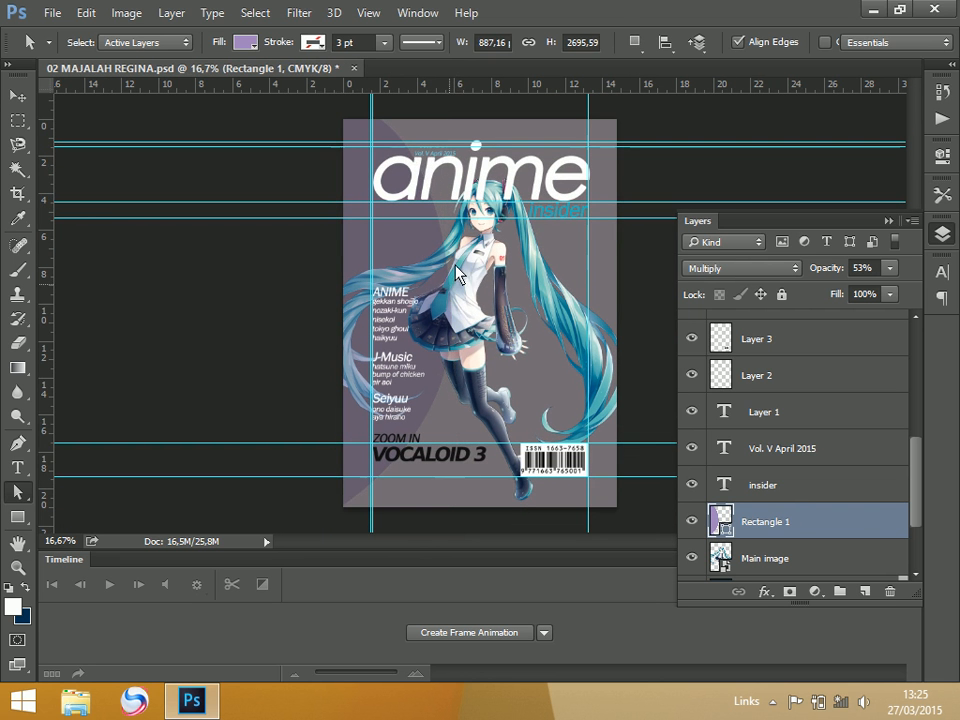
Reselect the violet shape, move its middle anchor inward to about 807 px overall width, and extend the handles for a smoother arc.
click(462, 455)
click(791, 492)
click(765, 525)
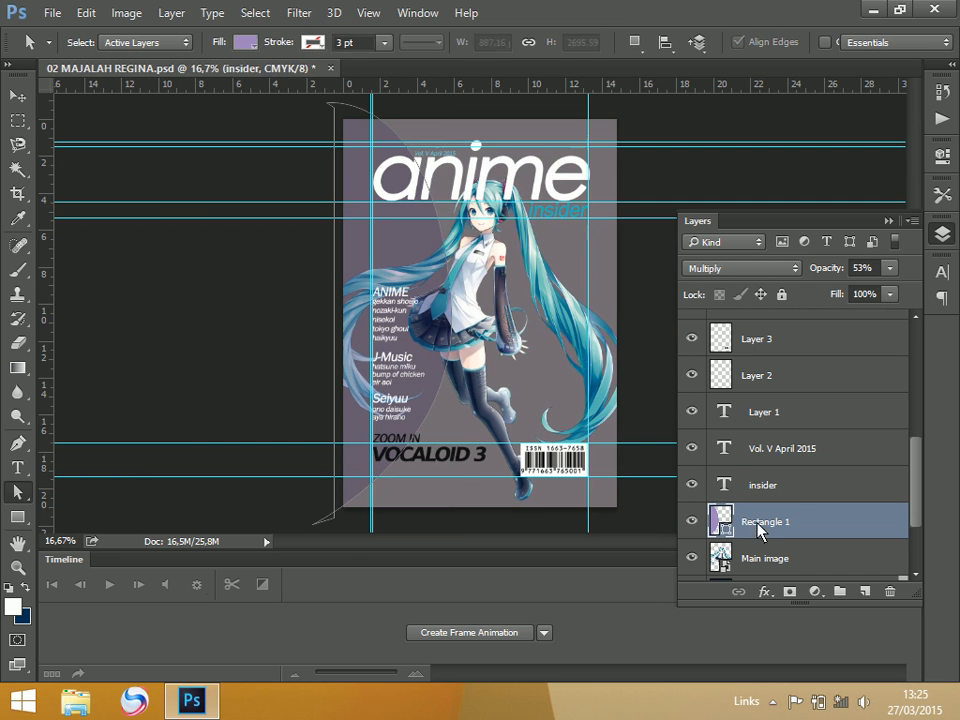
click(446, 312)
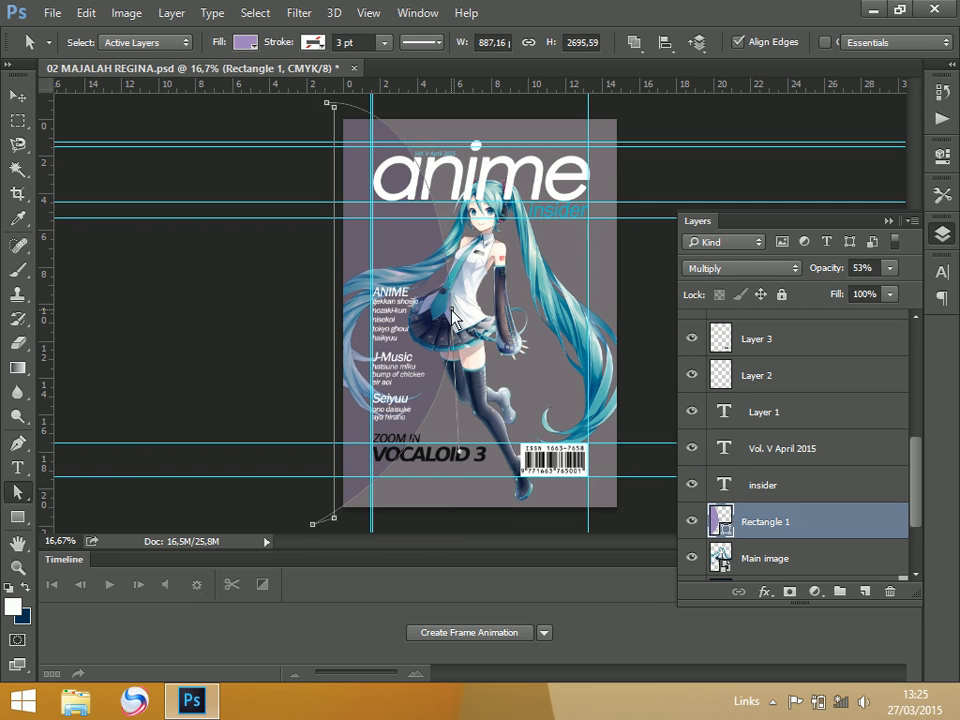
drag(450, 437, 443, 478)
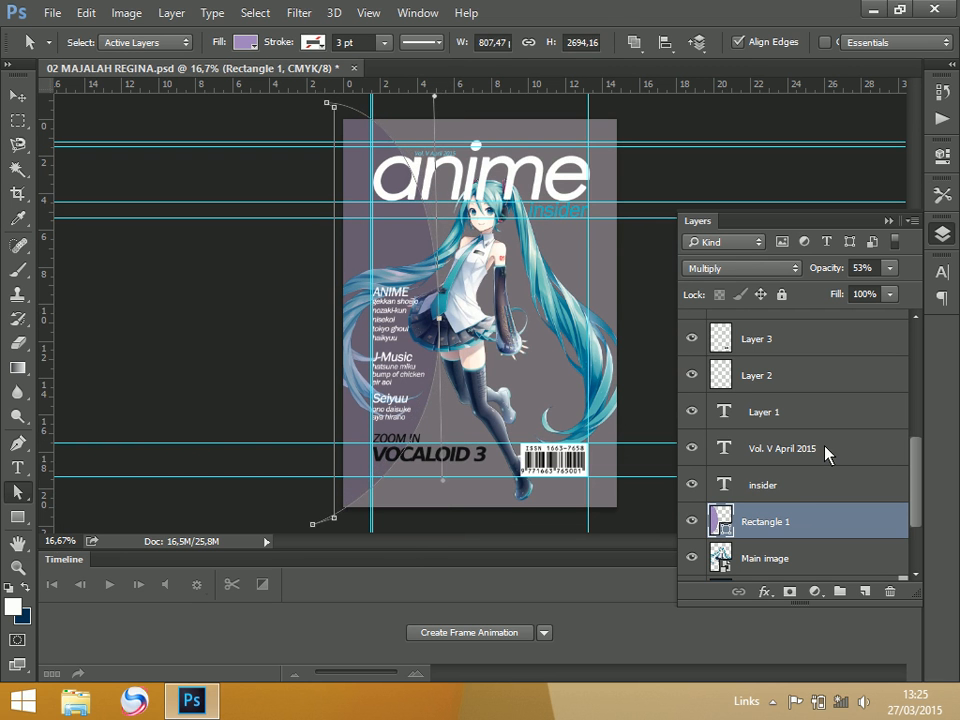
Hide the guides, panels and rulers, and examine the enlarged cover in full-screen view.
click(789, 458)
key(ctrl+h)
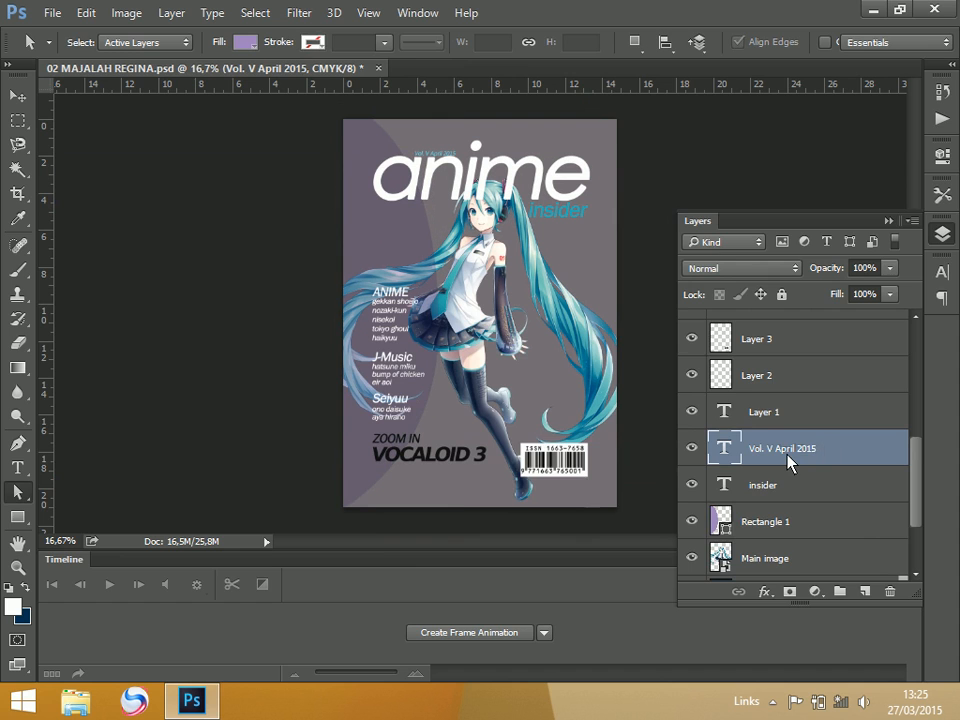
key(Tab)
key(f)
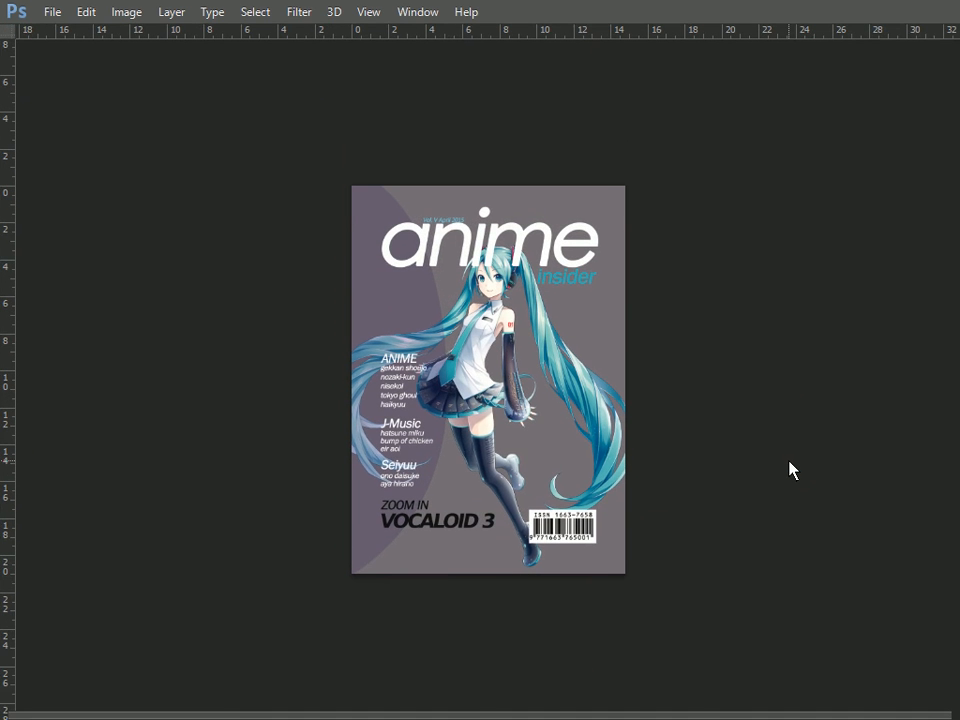
key(ctrl+r)
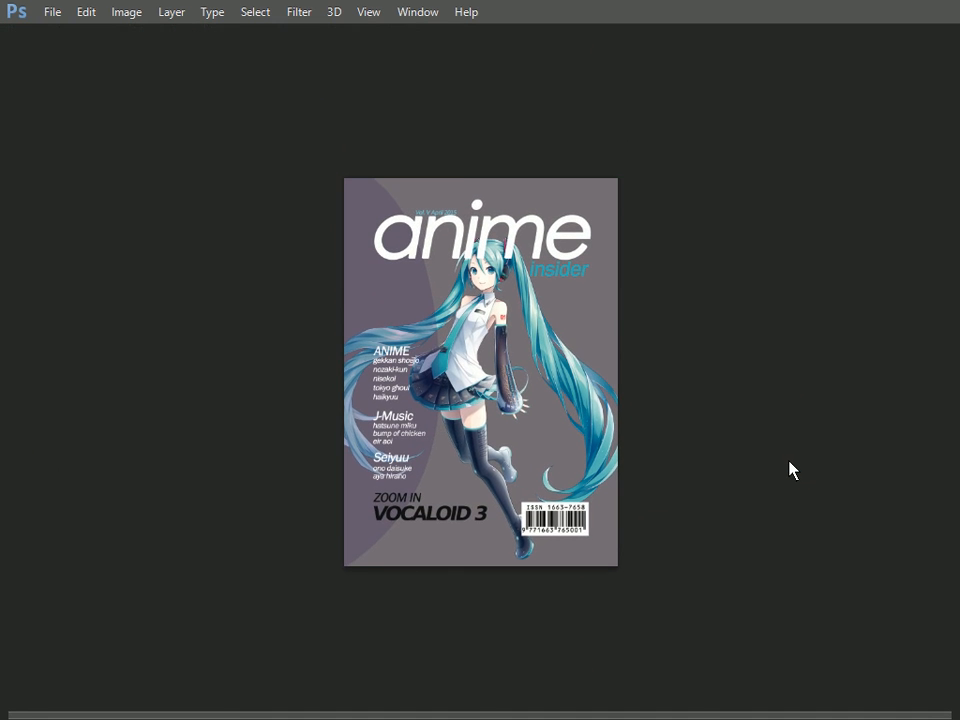
key(f)
key(ctrl+plus)
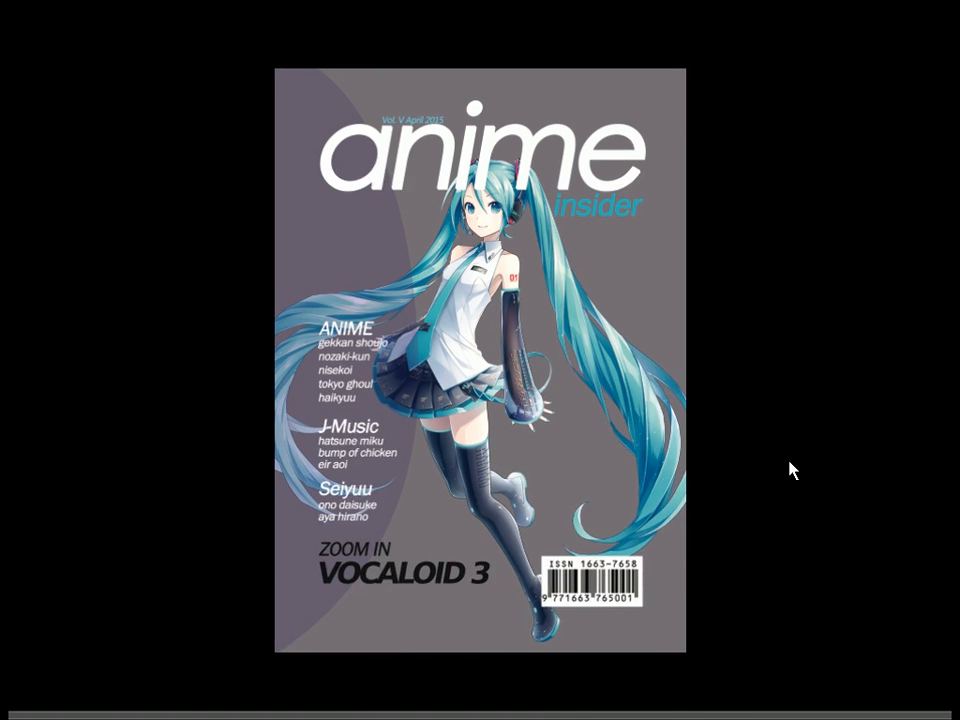
key(ctrl+plus)
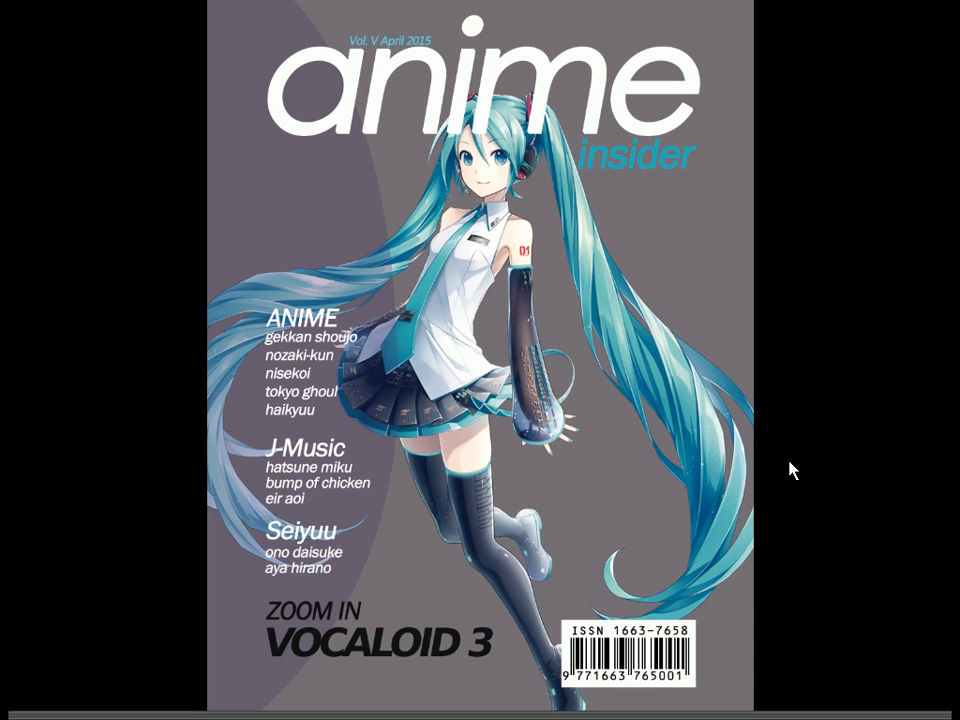